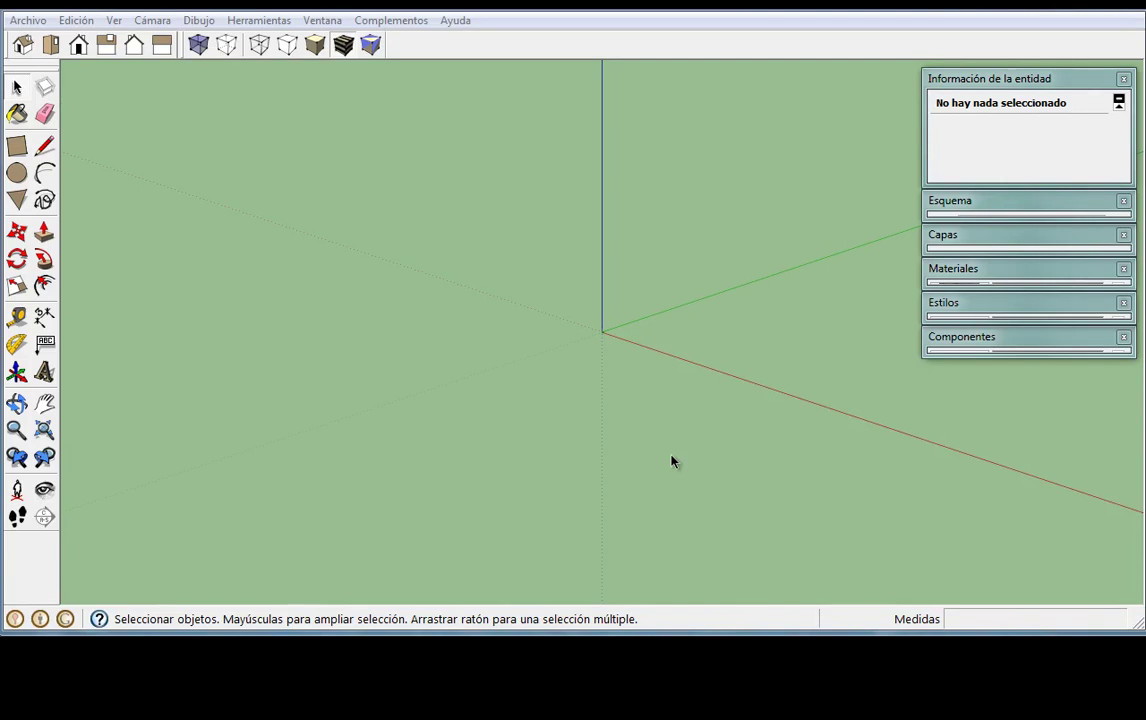
Draw a single straight line on the ground to the left of the origin.
left_click(44, 146)
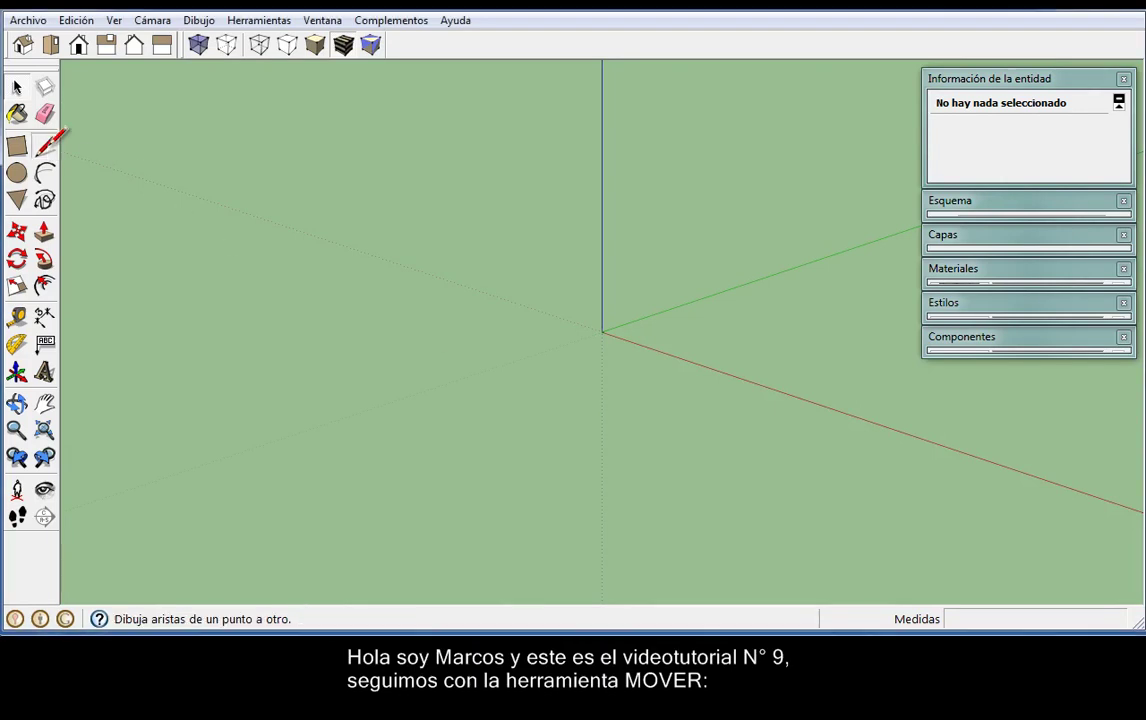
left_click(310, 253)
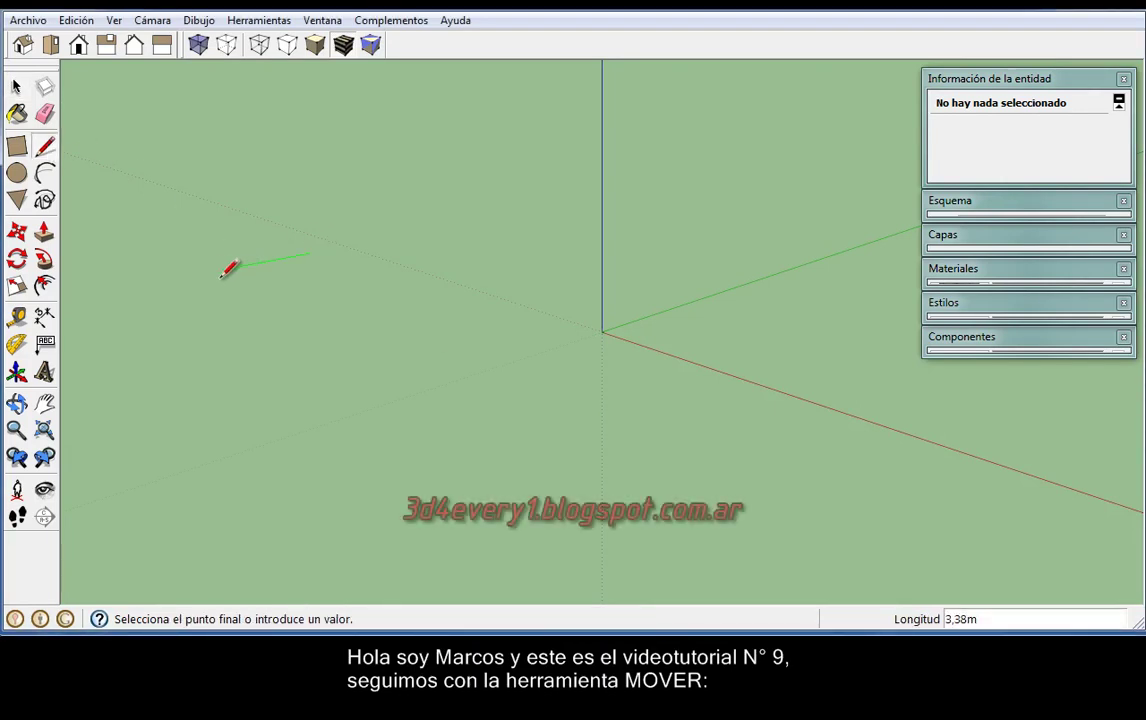
left_click(188, 275)
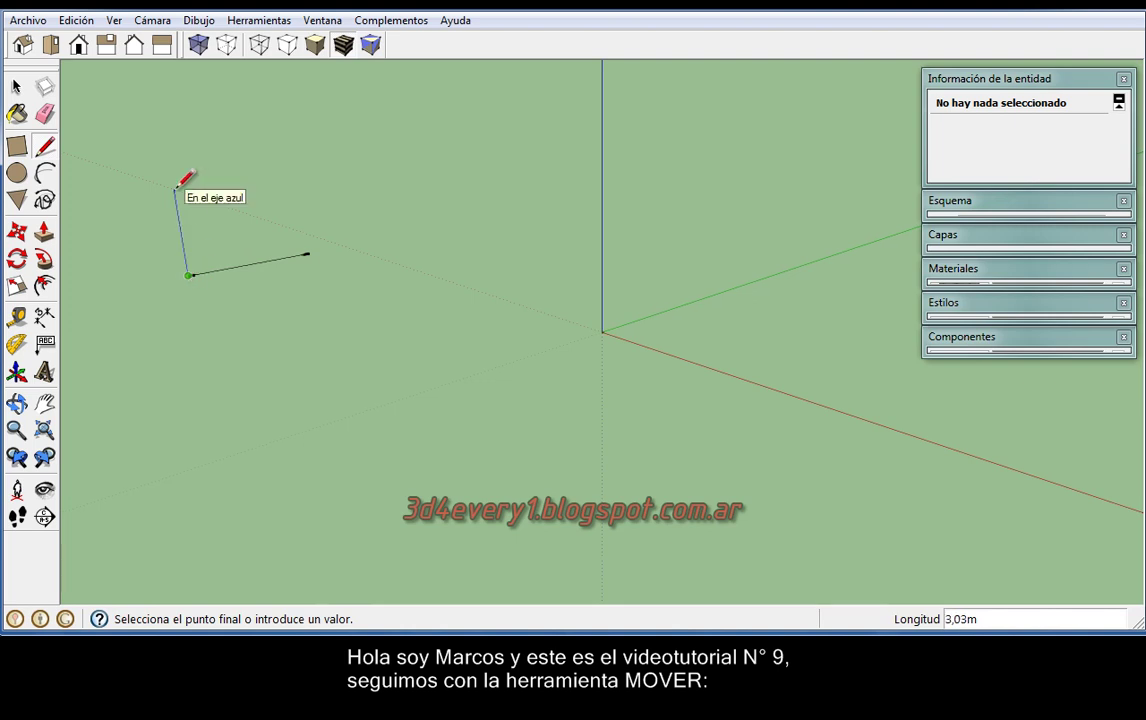
key("Escape")
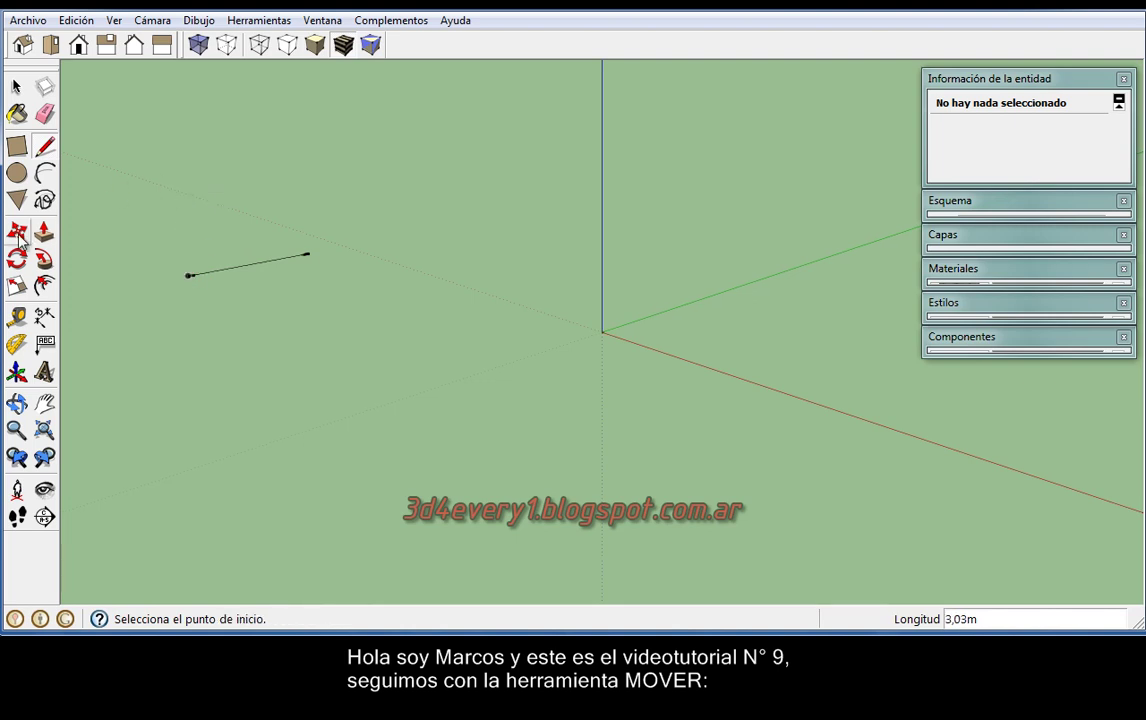
left_click(17, 235)
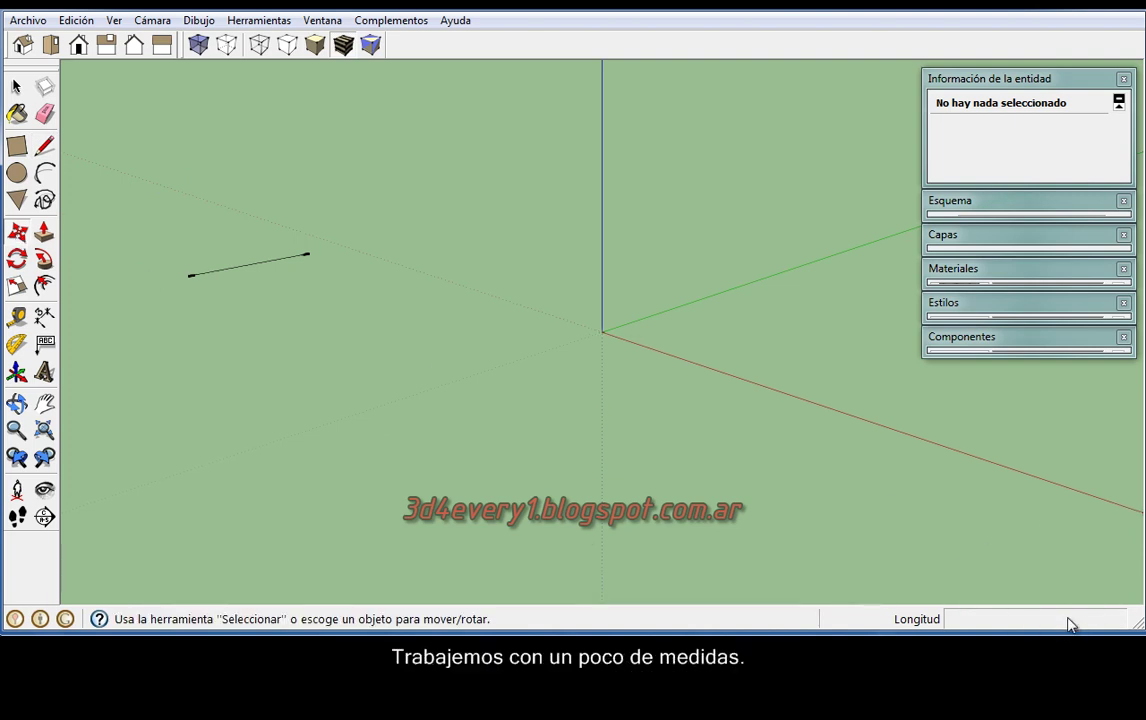
Move the line along the red axis, trying distances of 1, 2, 5 and 10 m.
left_click(295, 257)
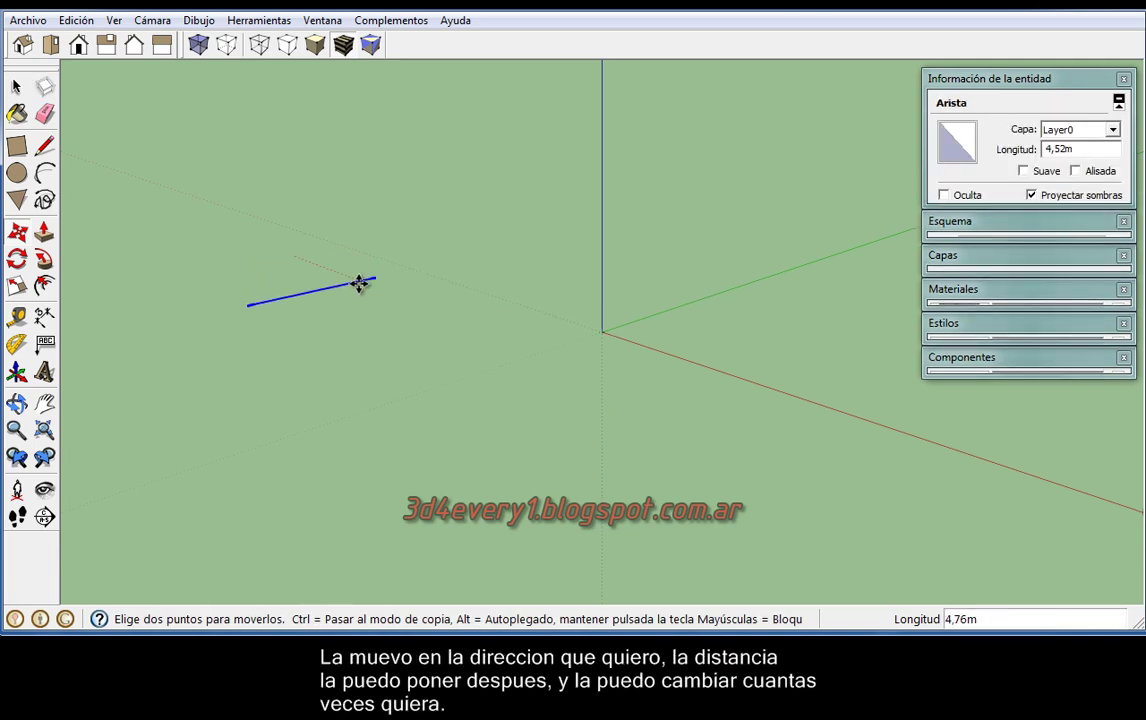
left_click(514, 333)
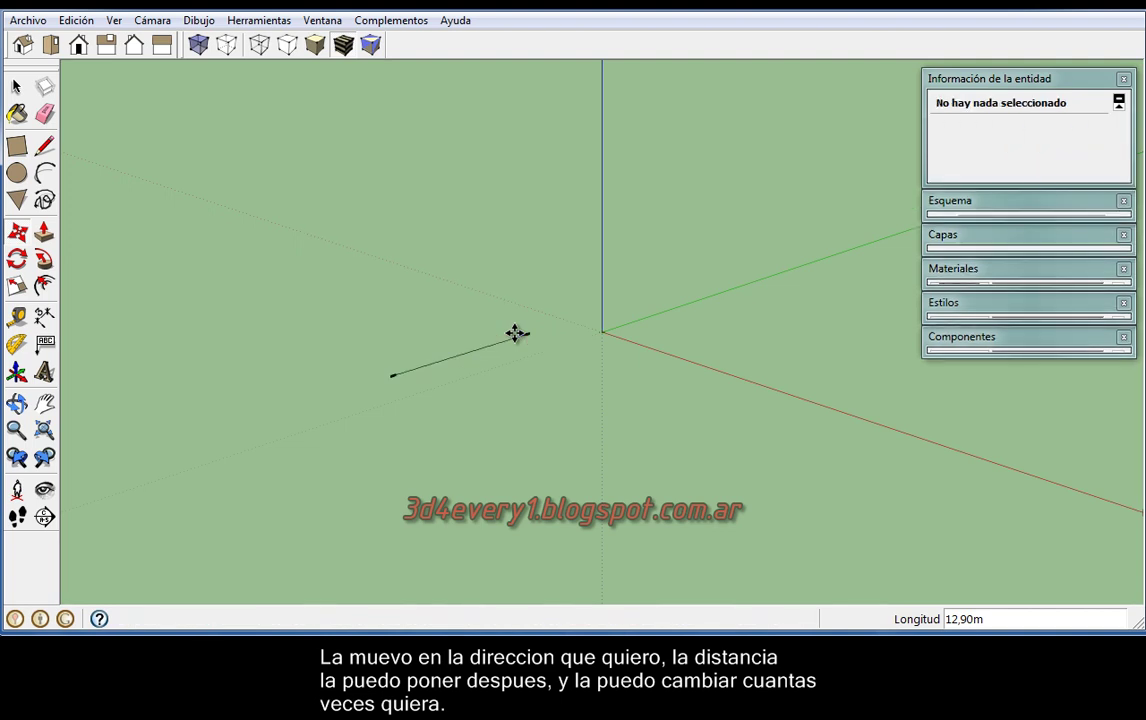
type("1")
key("Return")
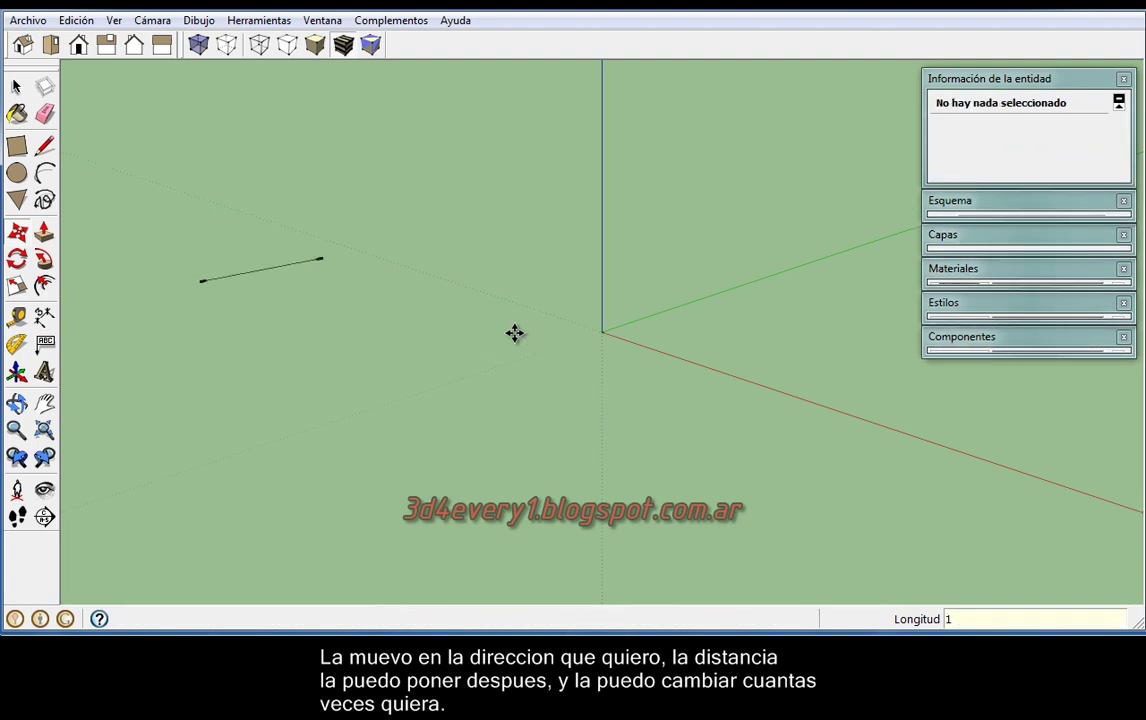
type("2")
key("Return")
type("5")
key("Return")
type("10")
key("Return")
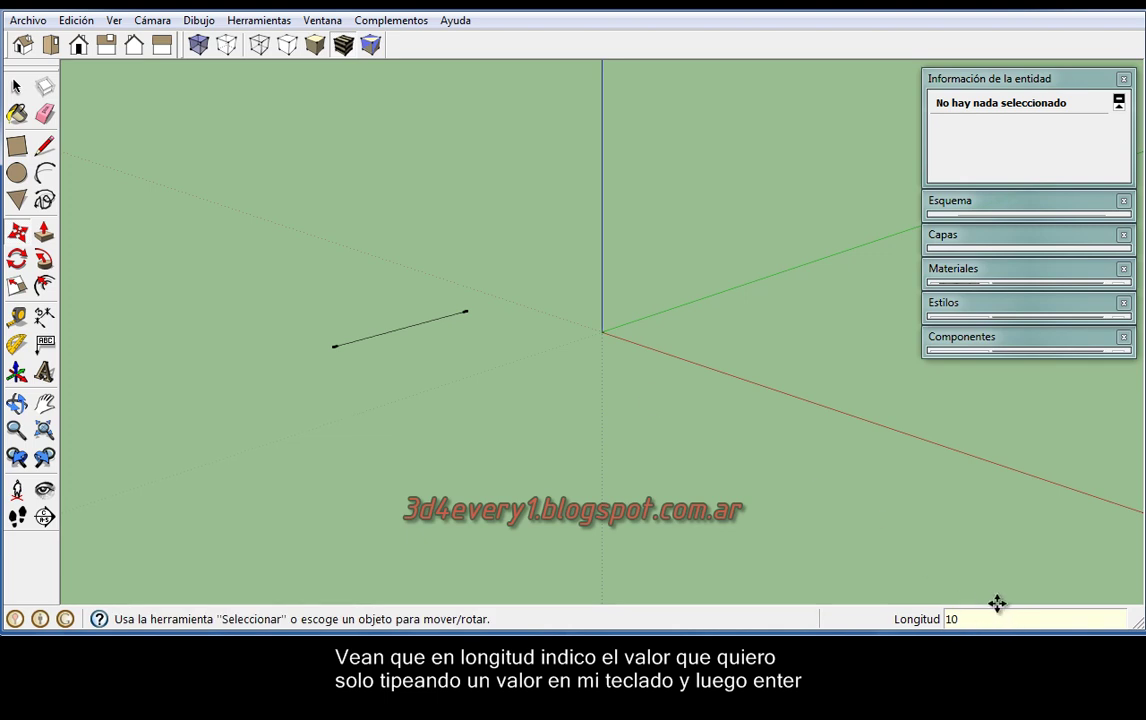
Try move distances of 20, 15, 1 and 6 m, settling on 10 m.
type("20")
key("Return")
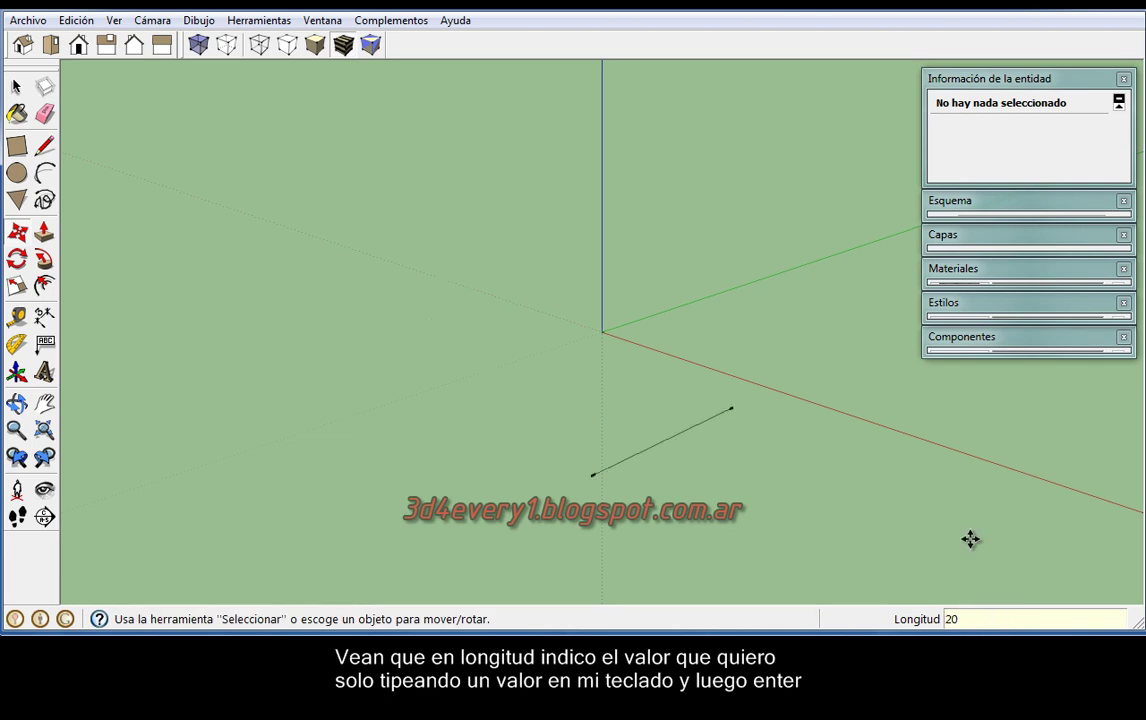
type("15")
key("Return")
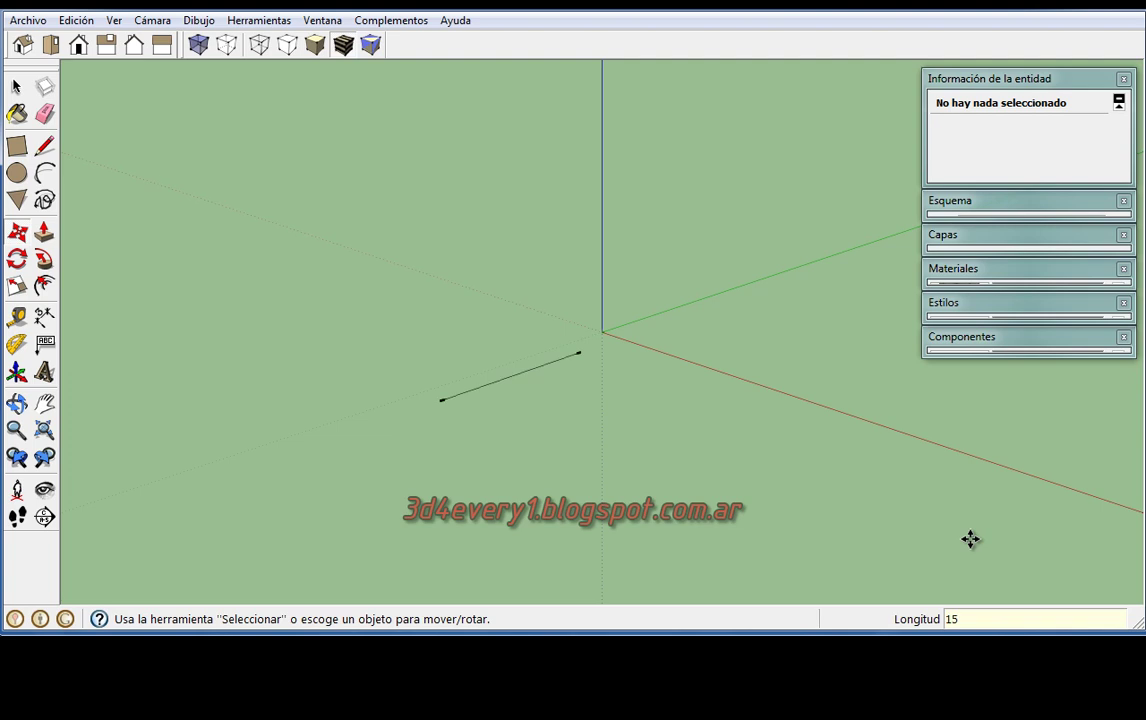
type("1")
key("Return")
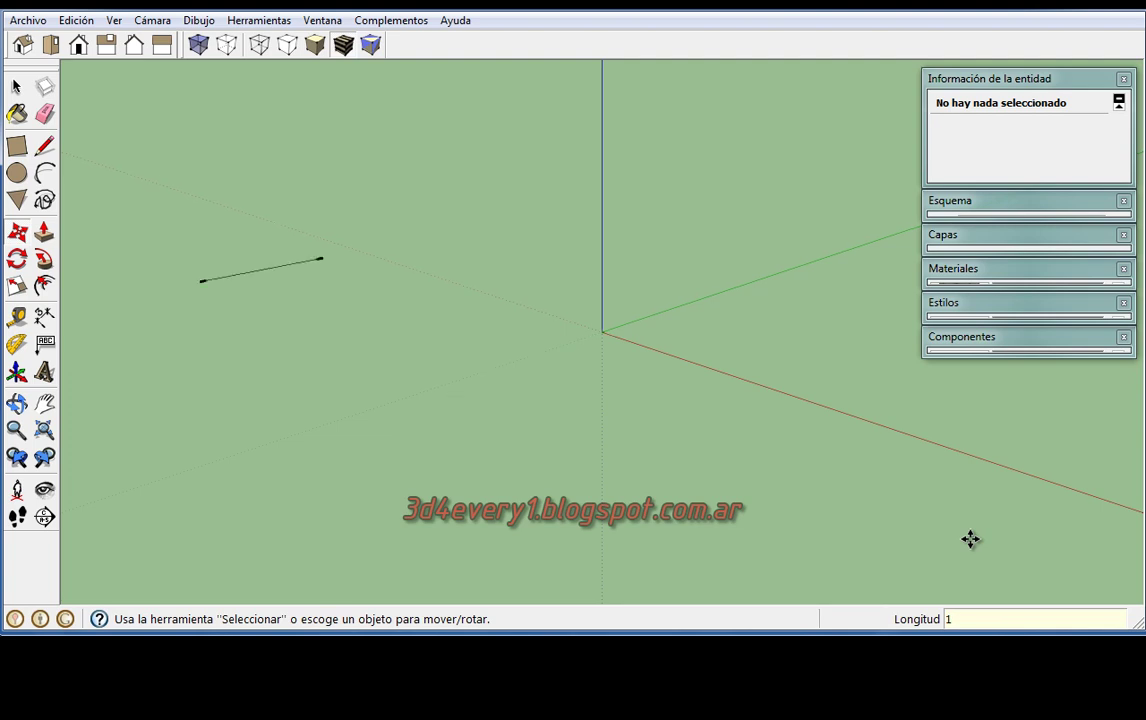
type("6")
key("Return")
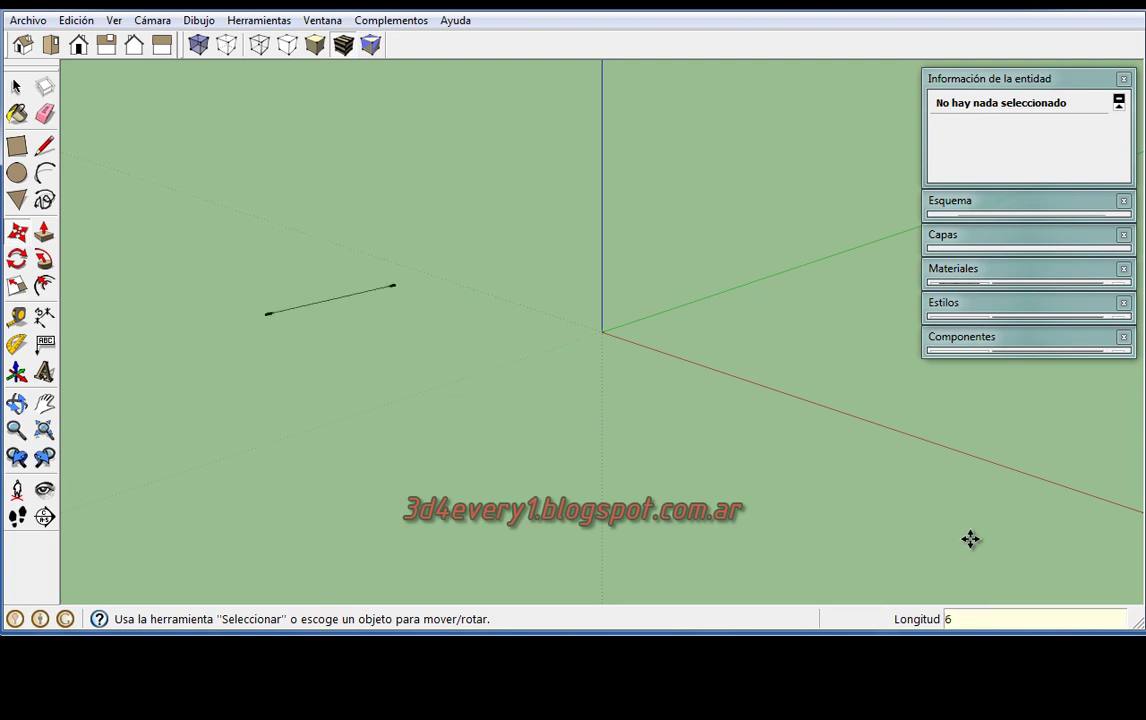
type("10")
key("Return")
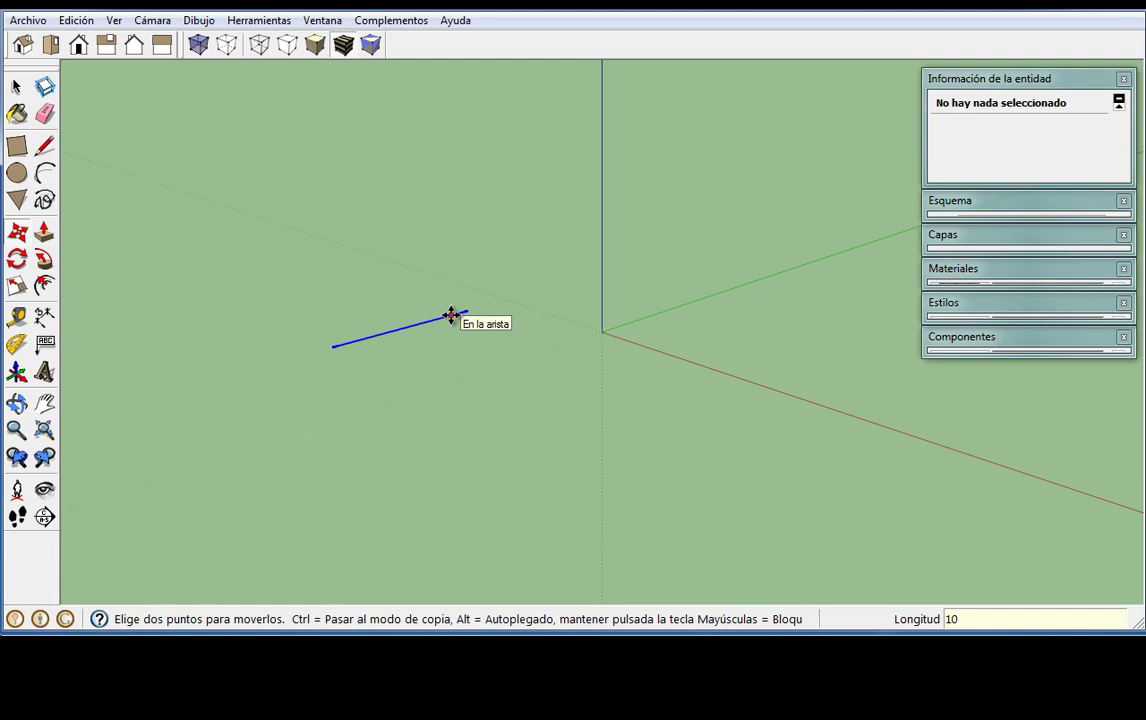
key("ctrl")
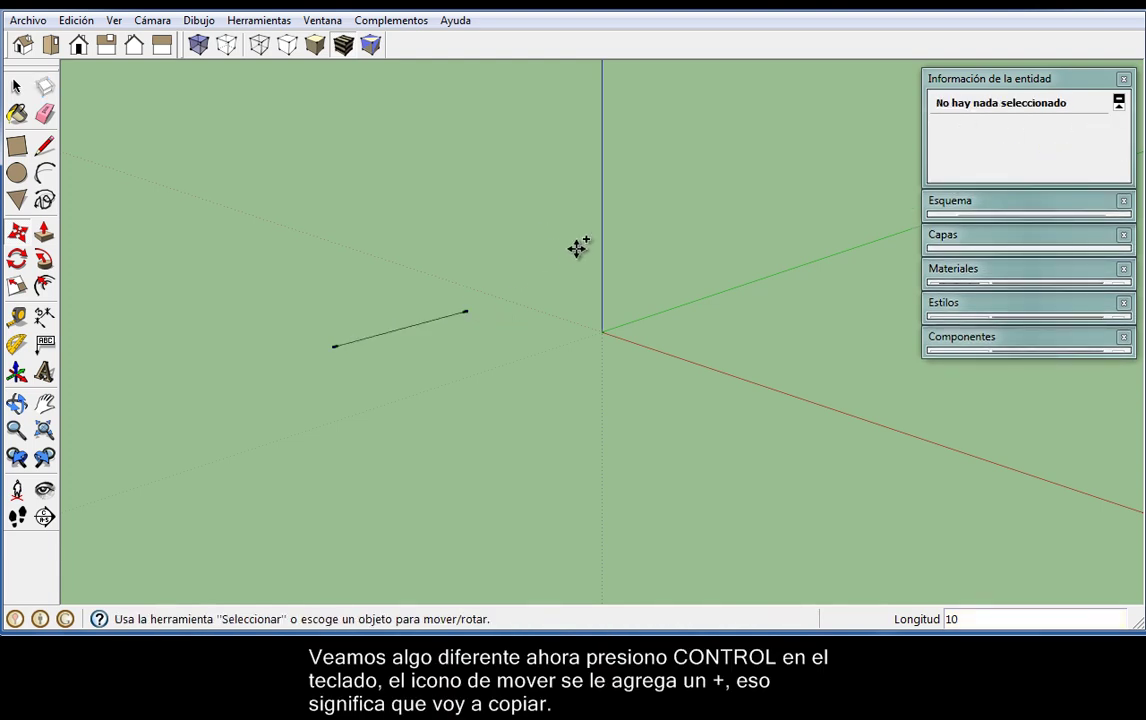
Copy the line along the red axis, trying offsets of 2, 3, 5, 6, 9 and 10 m.
left_click(449, 315)
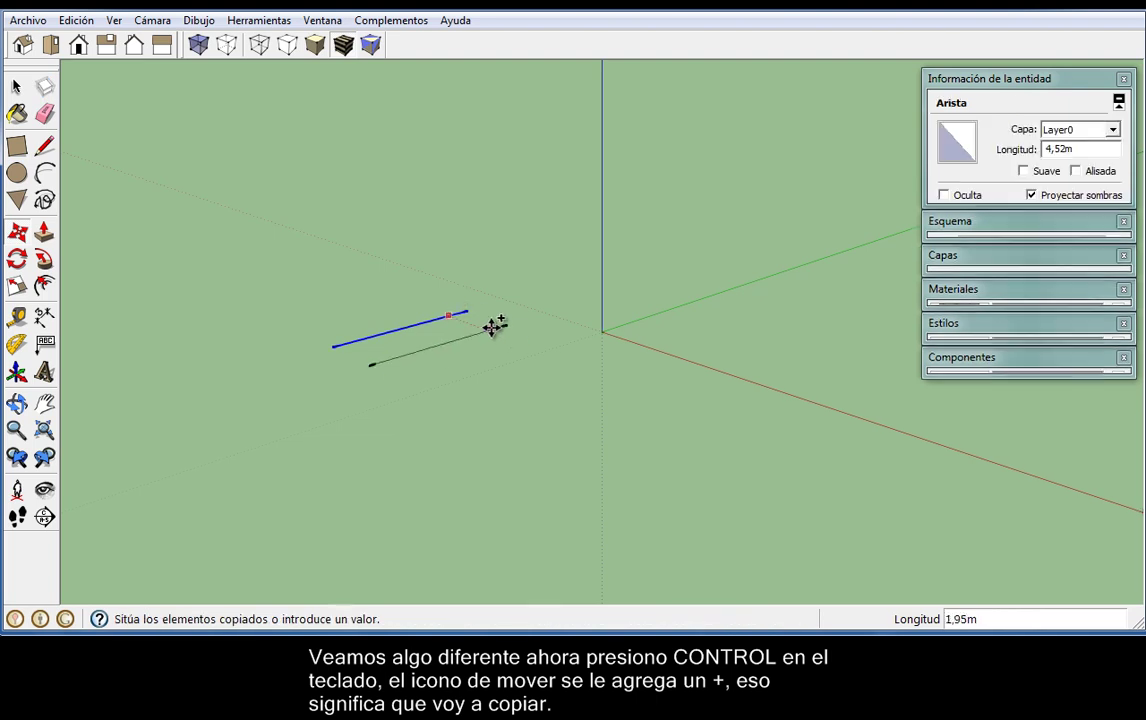
left_click(540, 347)
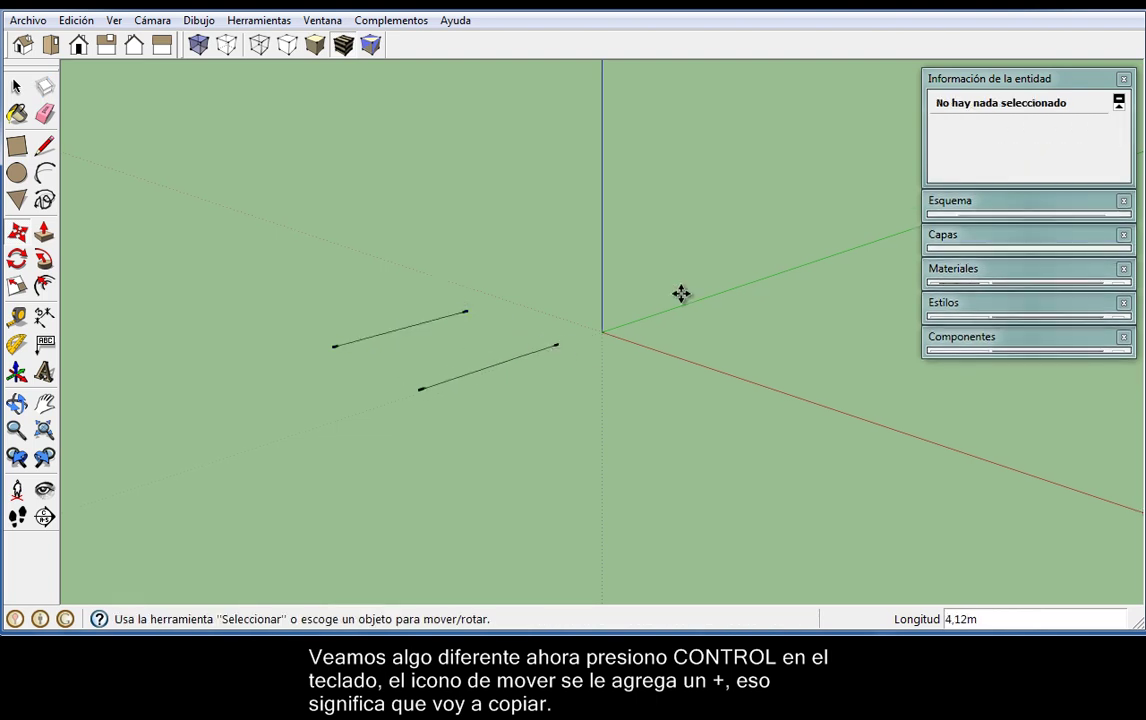
type("2")
key("Return")
type("3")
key("Return")
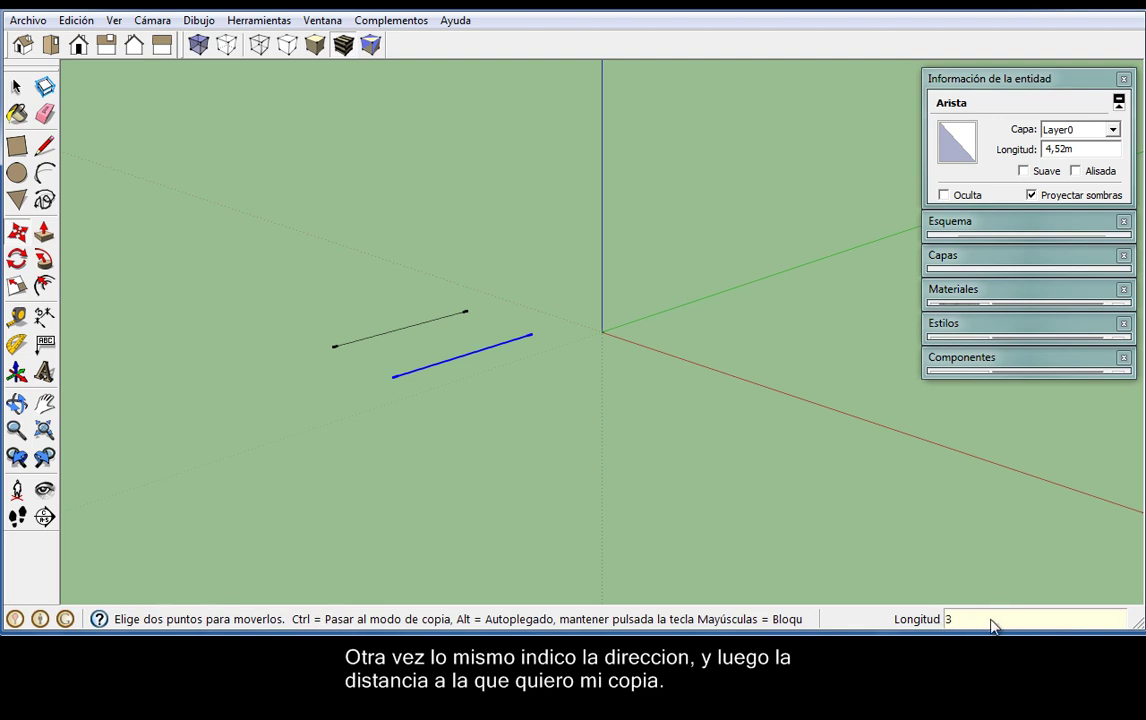
key("Return")
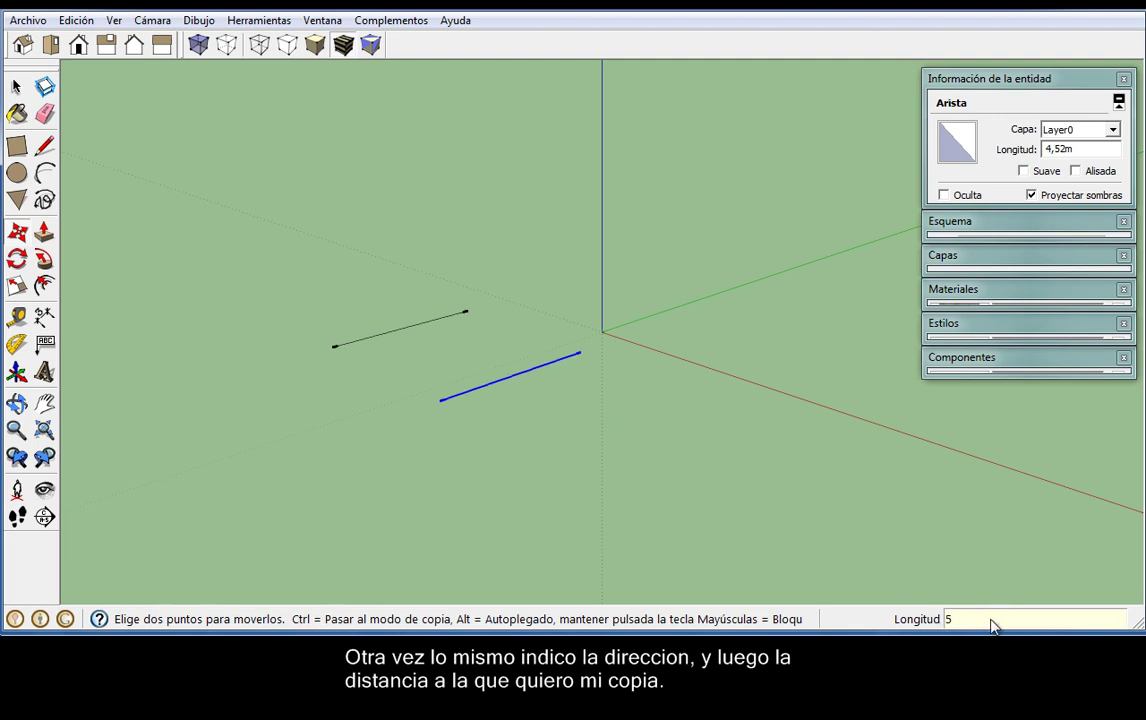
key("Return")
type("9")
key("Return")
type("10")
key("Return")
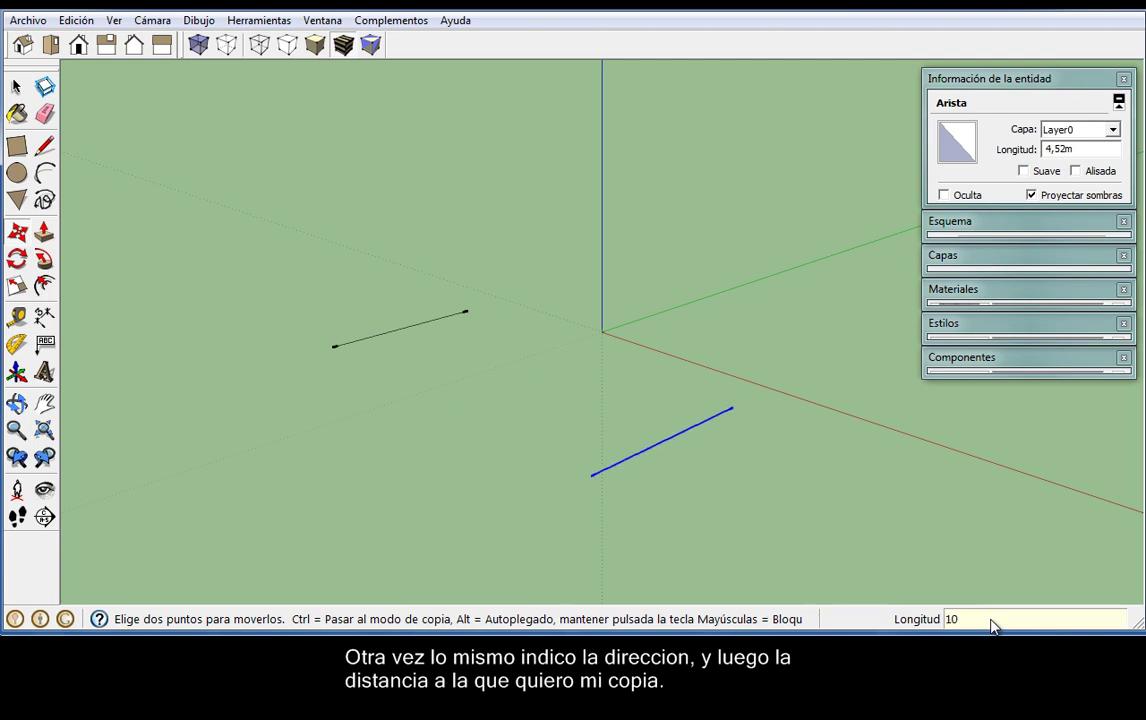
Adjust the copy's offset through 5 m, 1 m, 10 cm and 50 cm, ending at 1 m.
type("5")
key("Return")
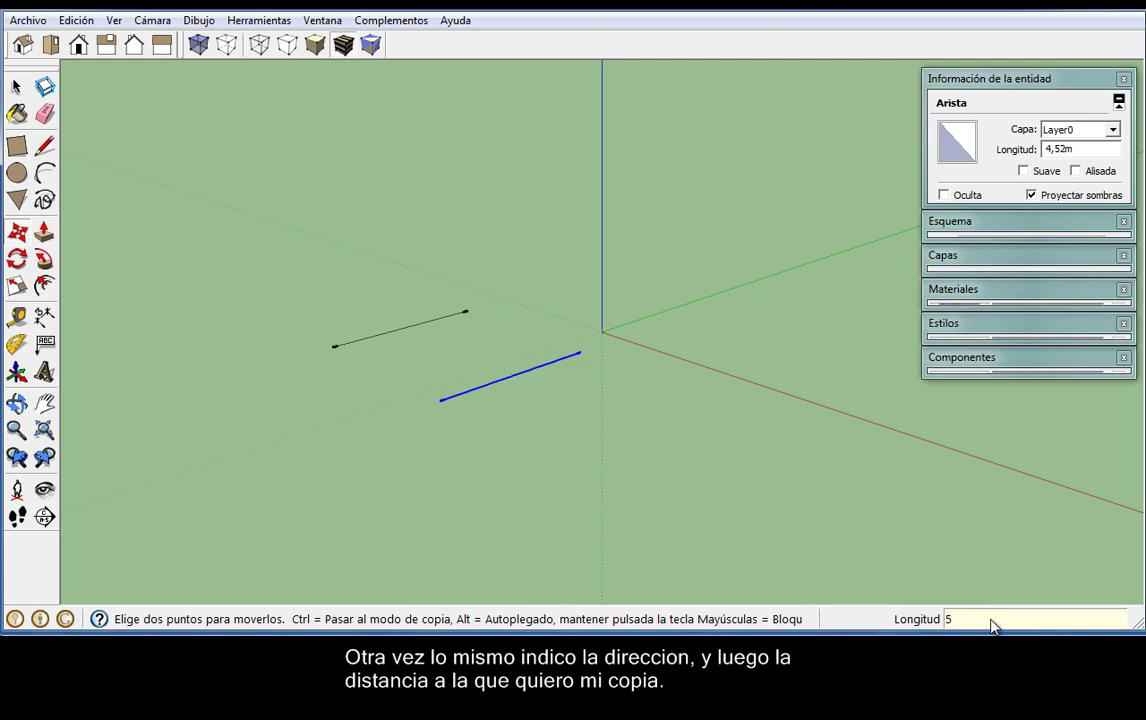
type("1")
key("Return")
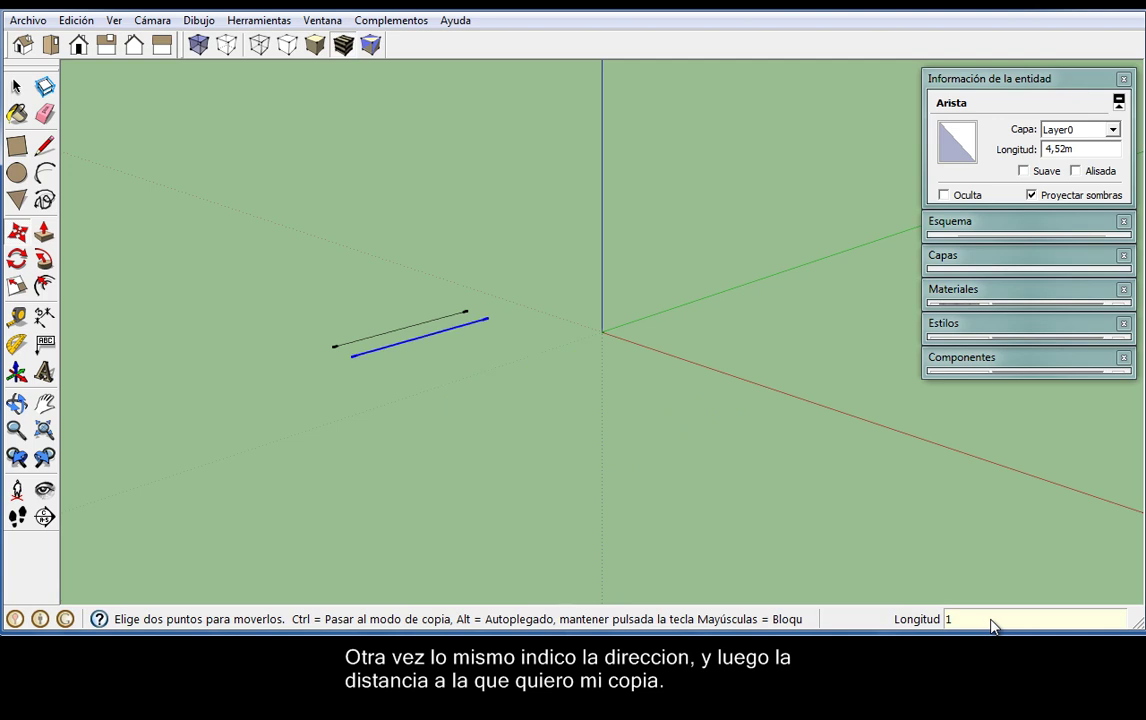
type("0cm")
key("Return")
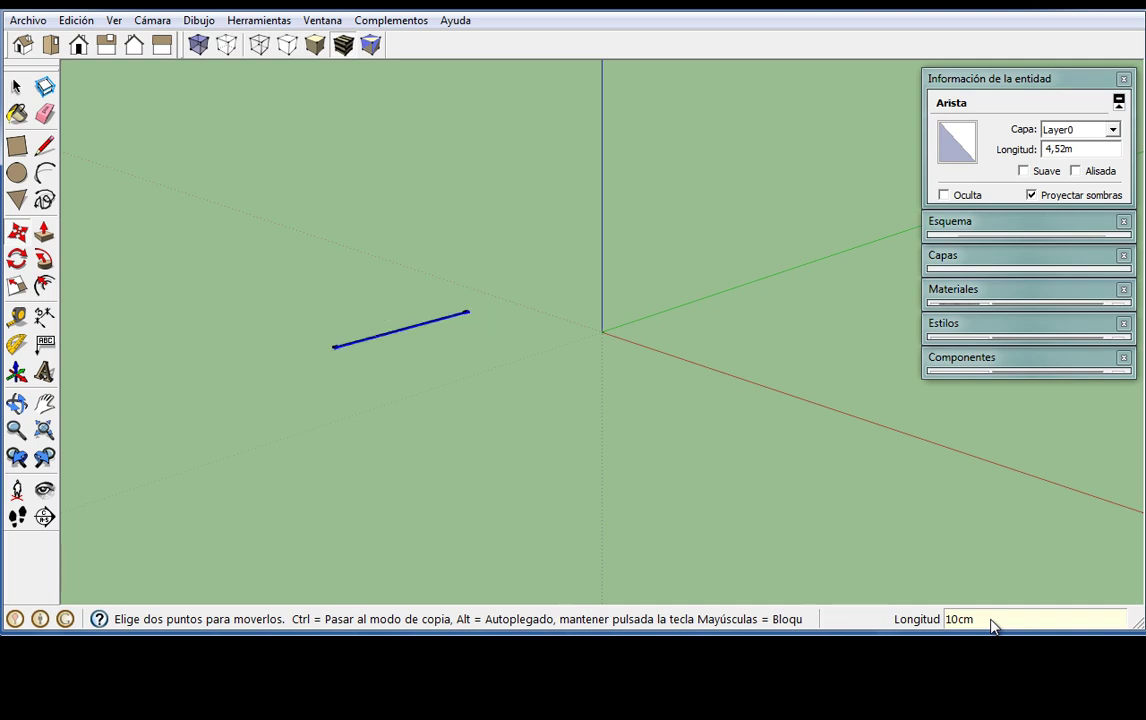
type("50cm")
key("Return")
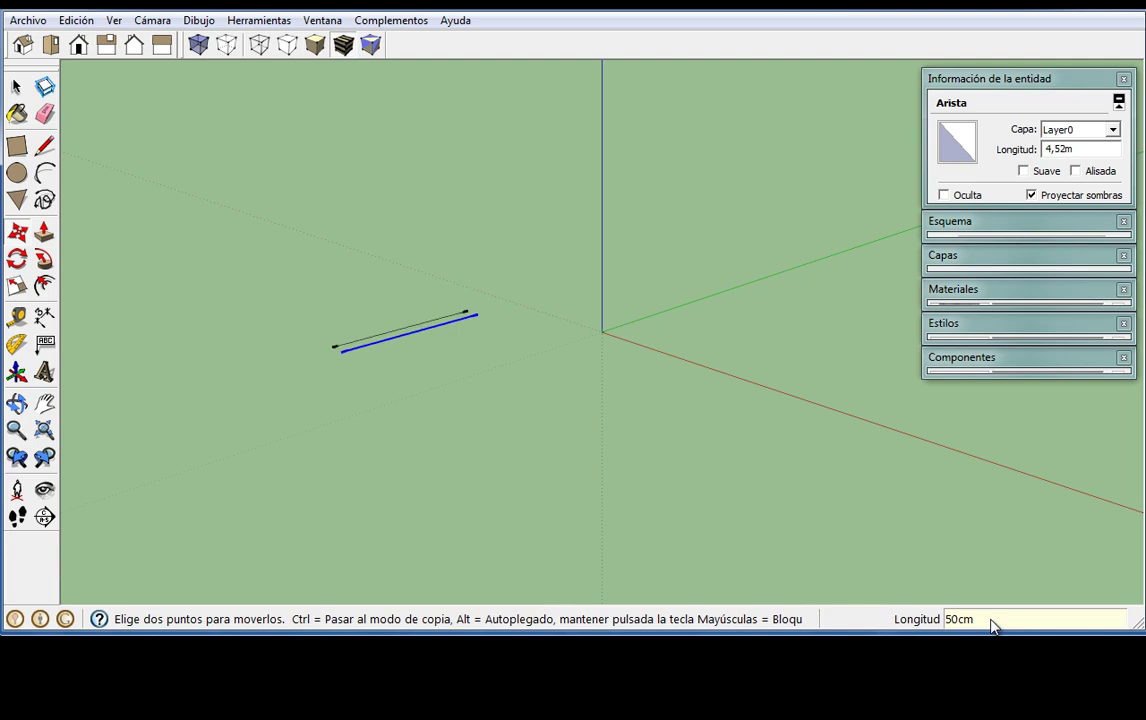
type("1")
key("Return")
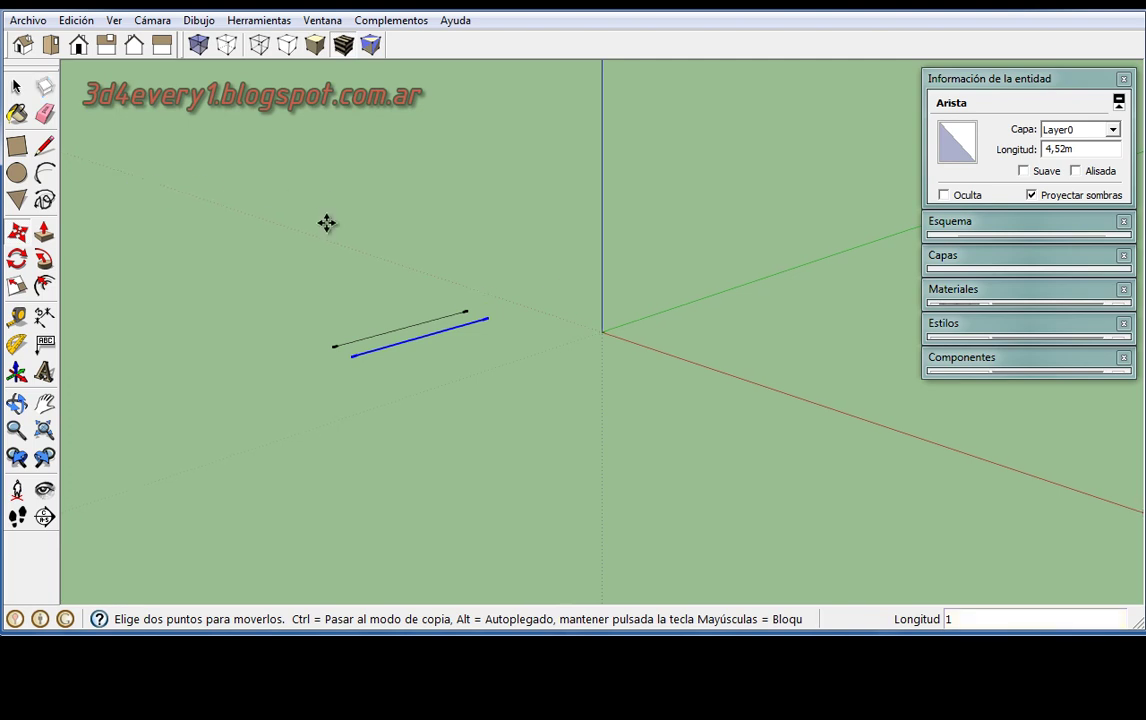
key("space")
Select both parallel lines and move them 5 m along the red axis.
mouse_move(291, 238)
left_mouse_down()
mouse_move(535, 436)
mouse_move(573, 450)
left_mouse_up()
left_click(17, 231)
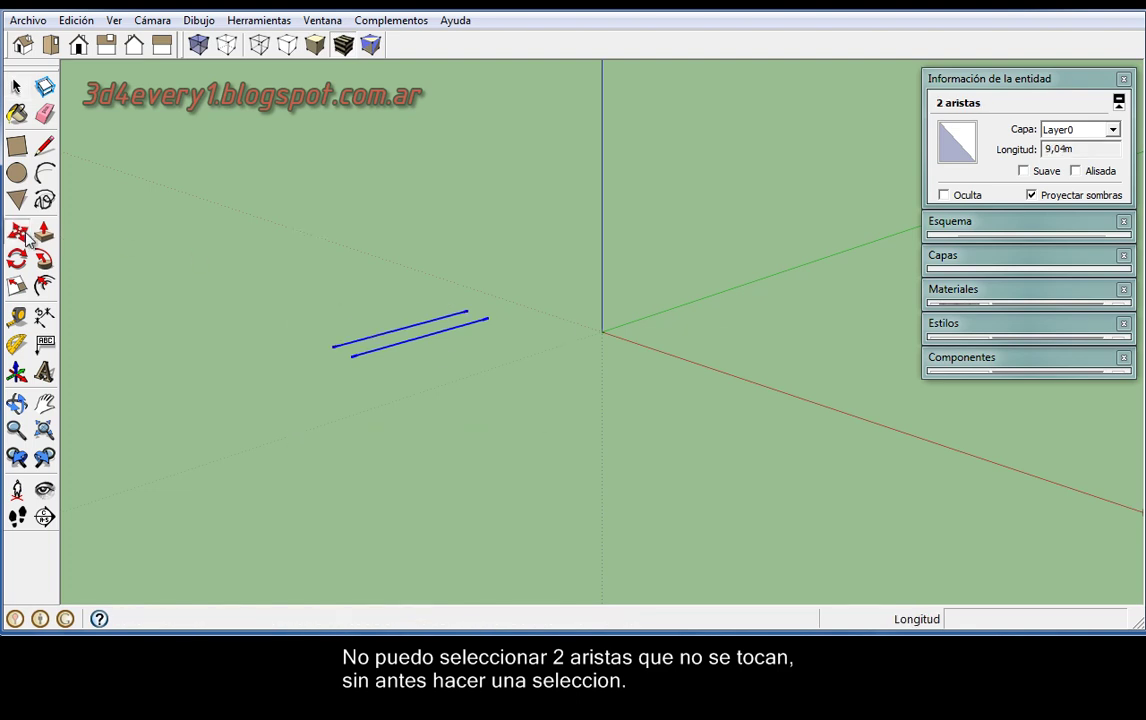
left_click(564, 270)
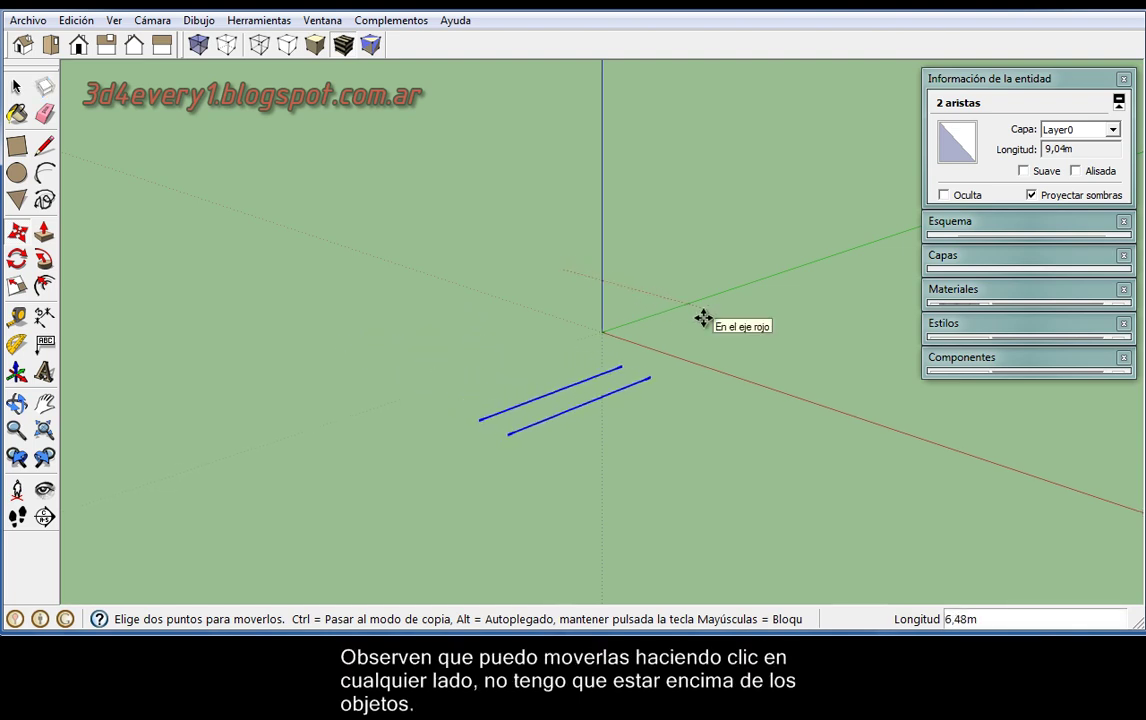
left_click(703, 318)
type("5")
key("Return")
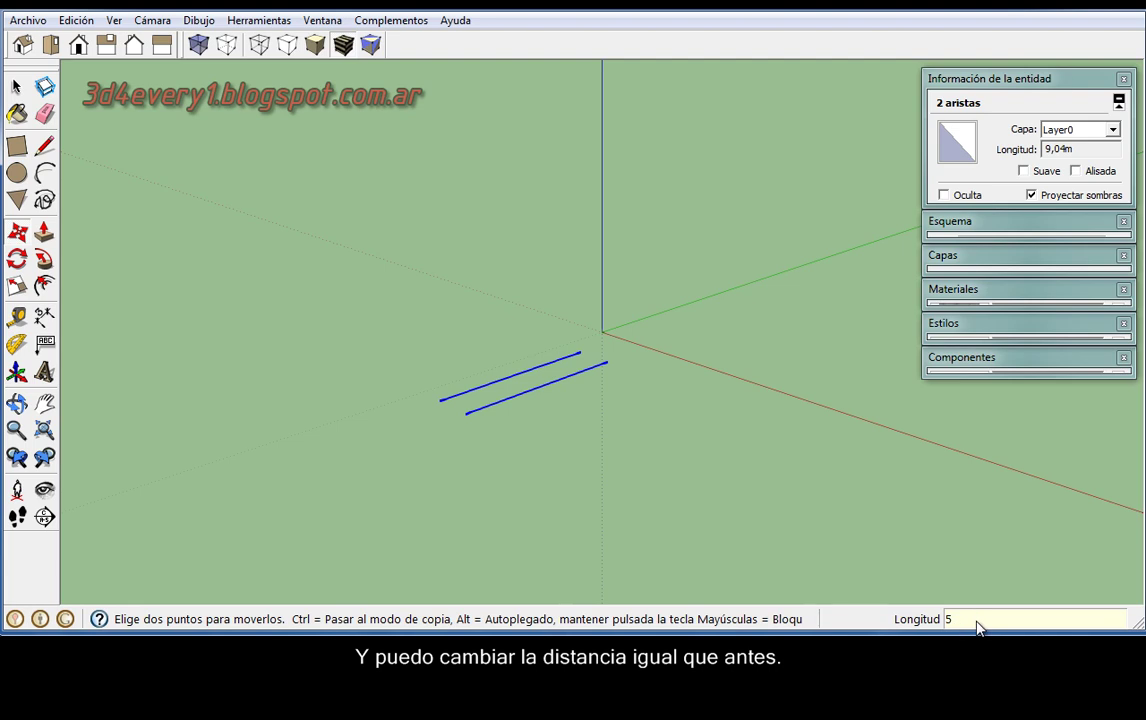
Adjust the move distance through 10, 1, 2 and 5, finishing at 50 cm.
type("10")
key("Return")
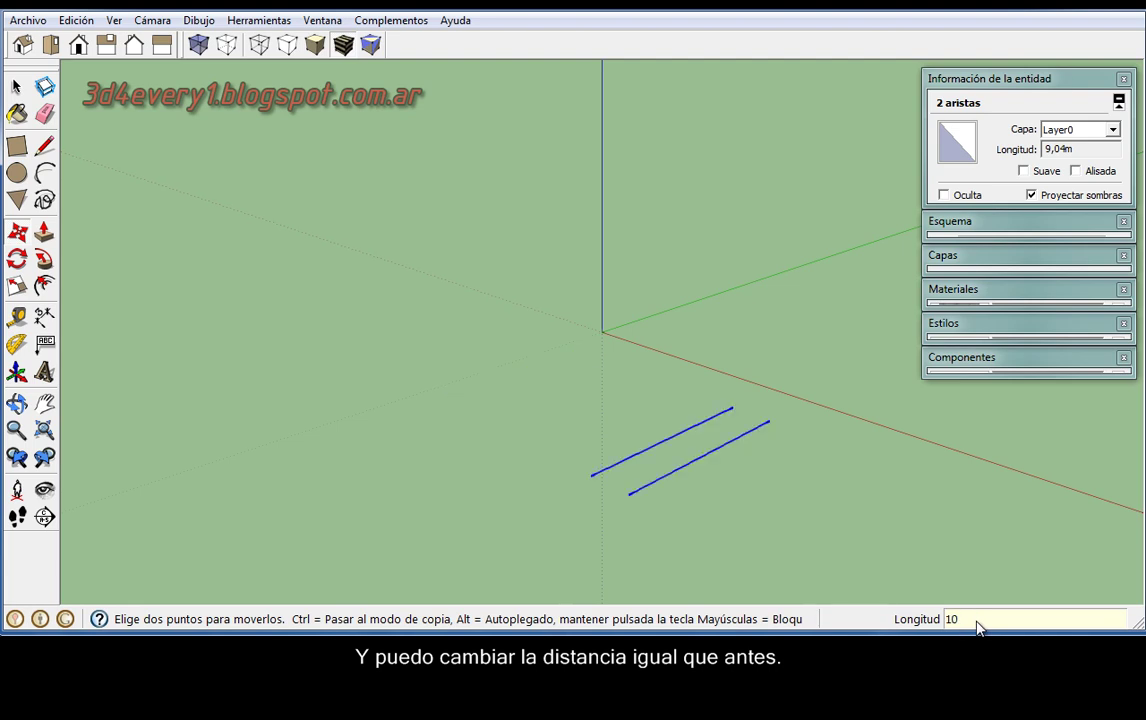
type("1")
key("Return")
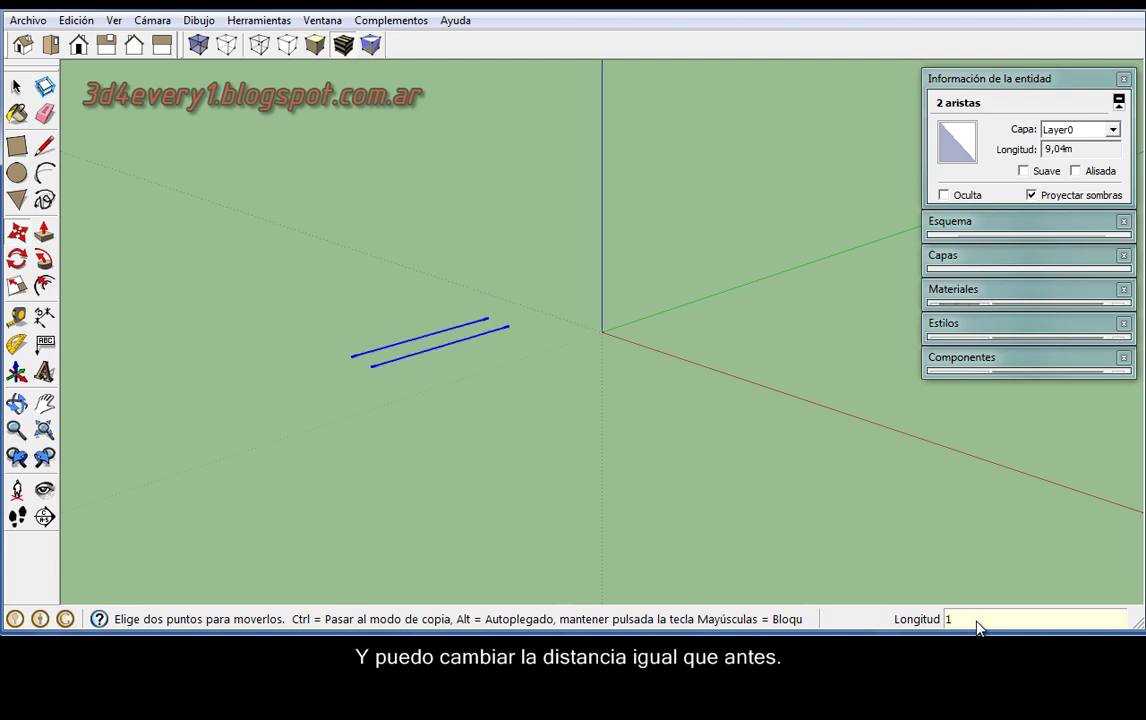
type("2")
key("Return")
type("5")
key("Return")
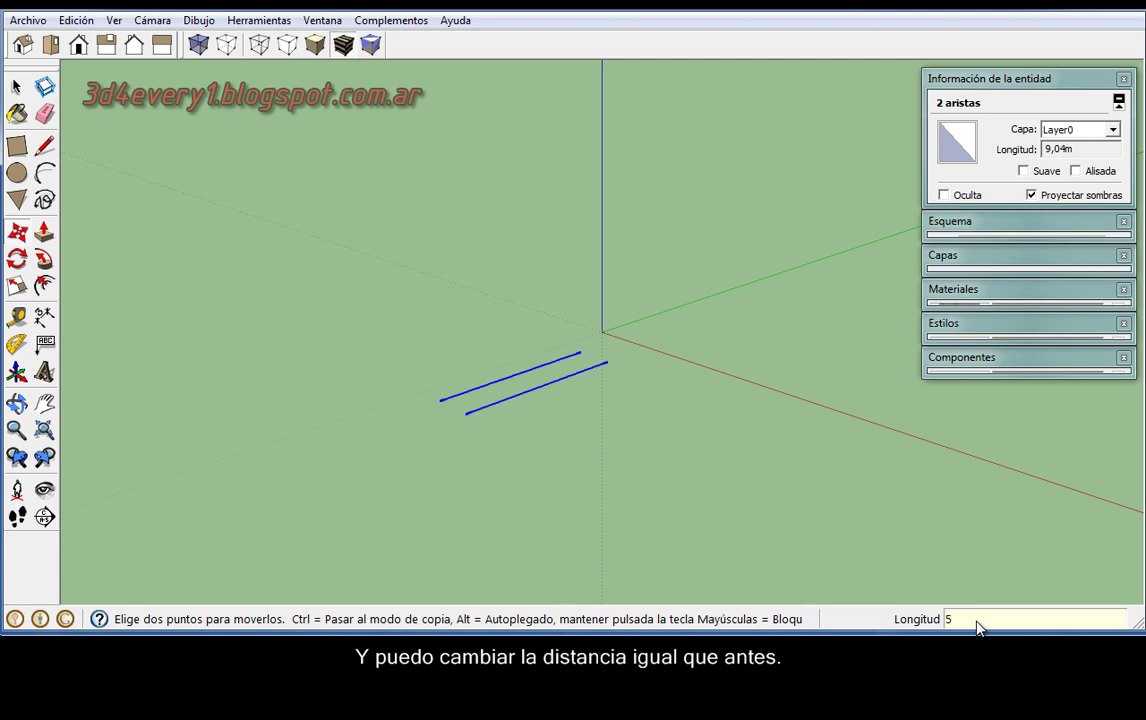
type("0")
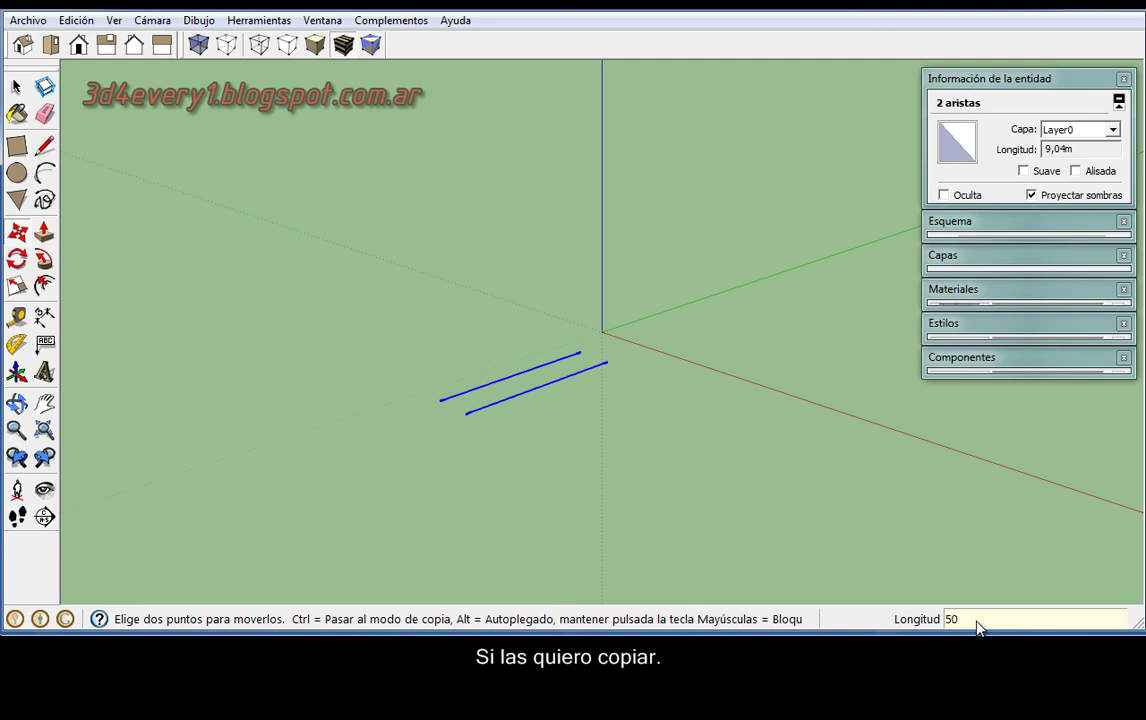
type("cm")
key("Return")
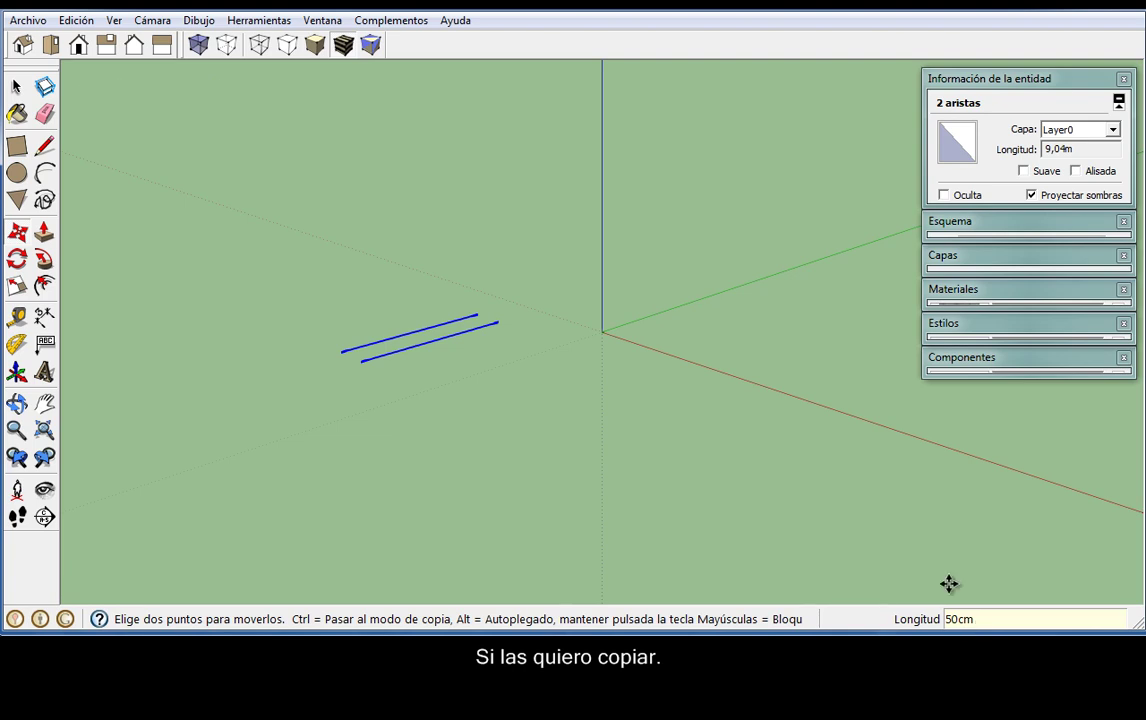
key("ctrl")
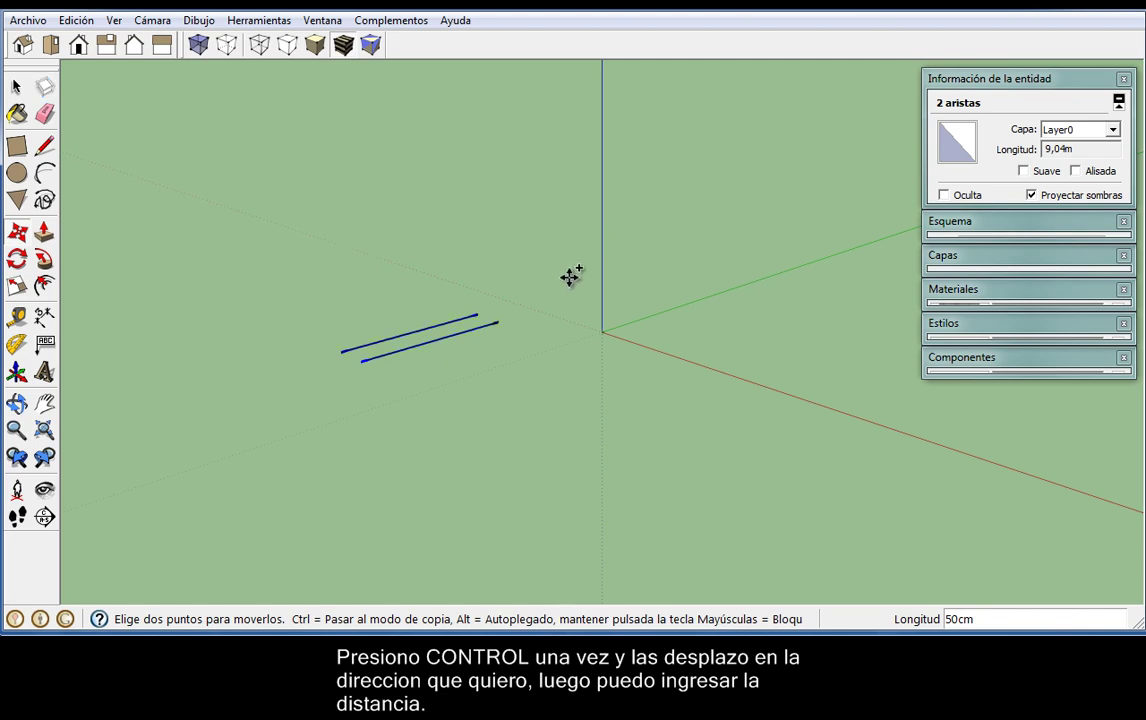
Copy both edges along the red axis, trying offsets of 7, 8 and 11.
left_click(569, 273)
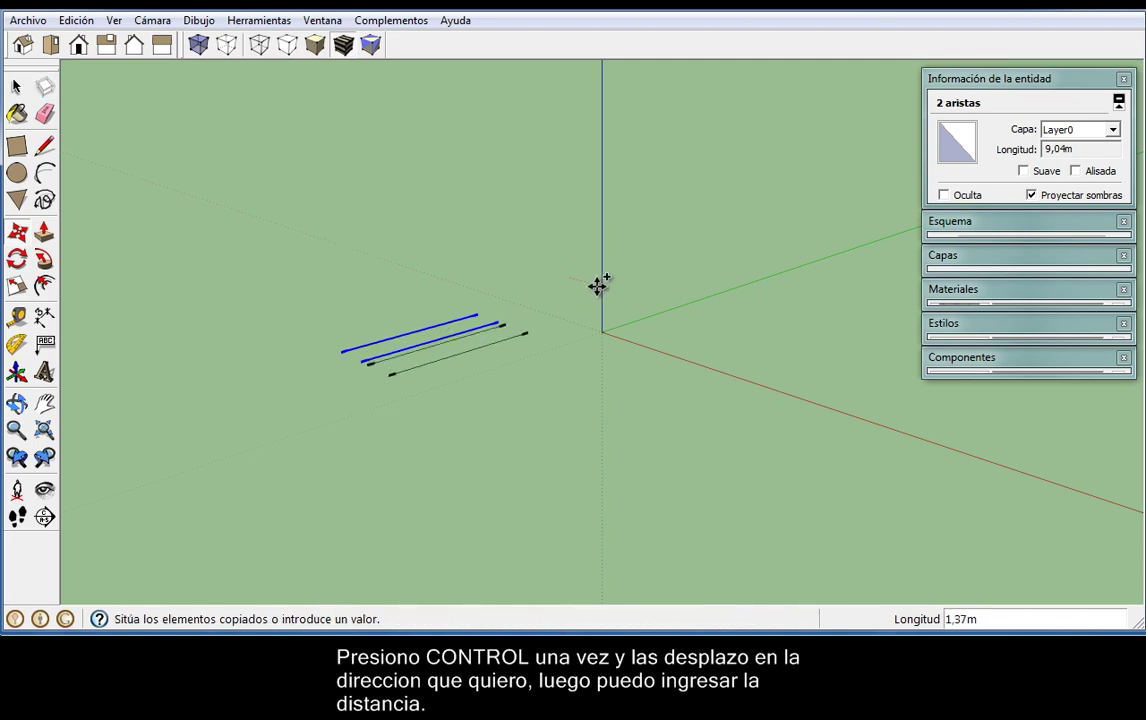
left_click(751, 337)
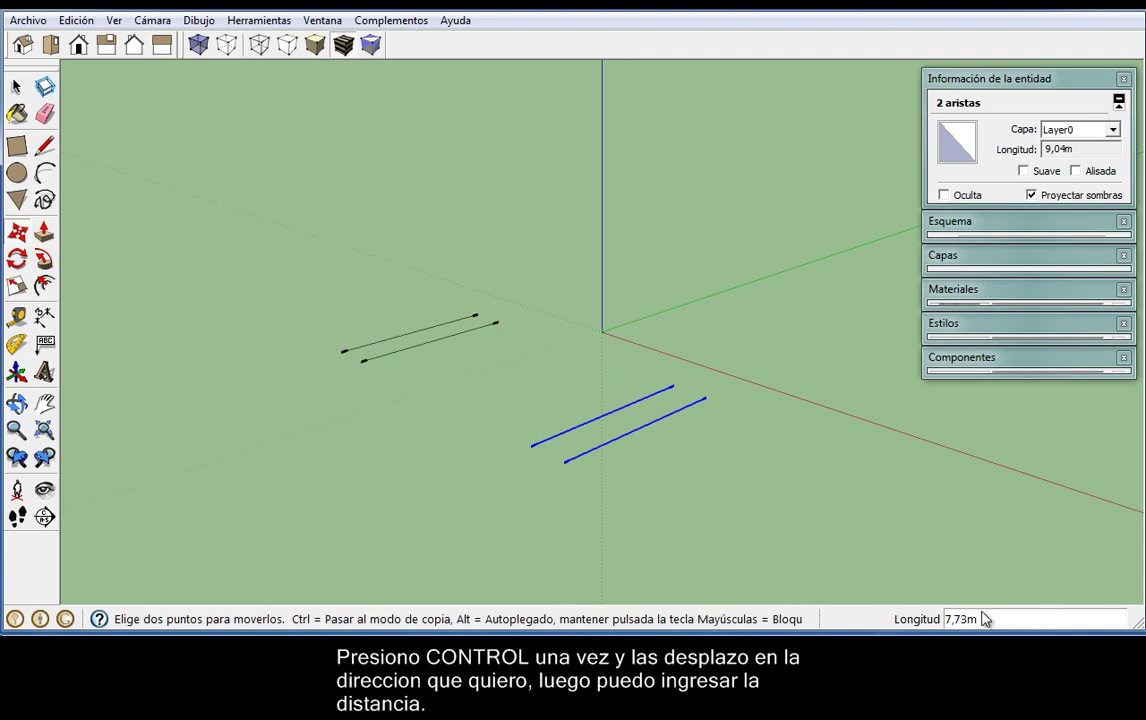
type("7")
key("Return")
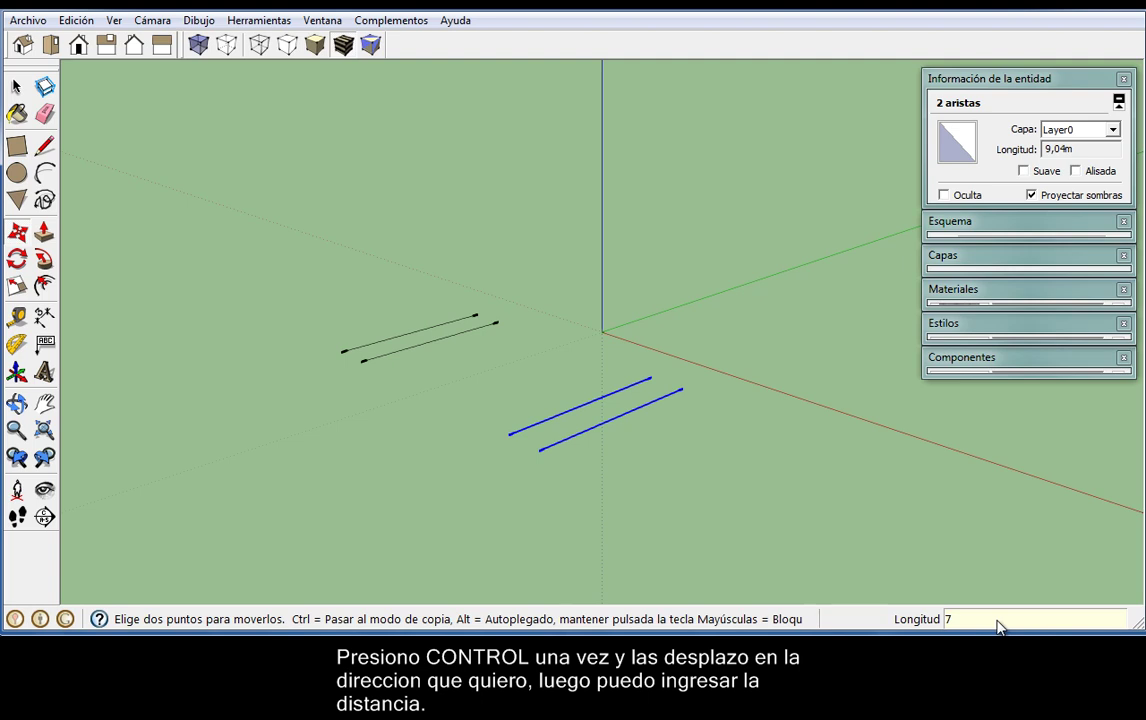
type("8")
key("Return")
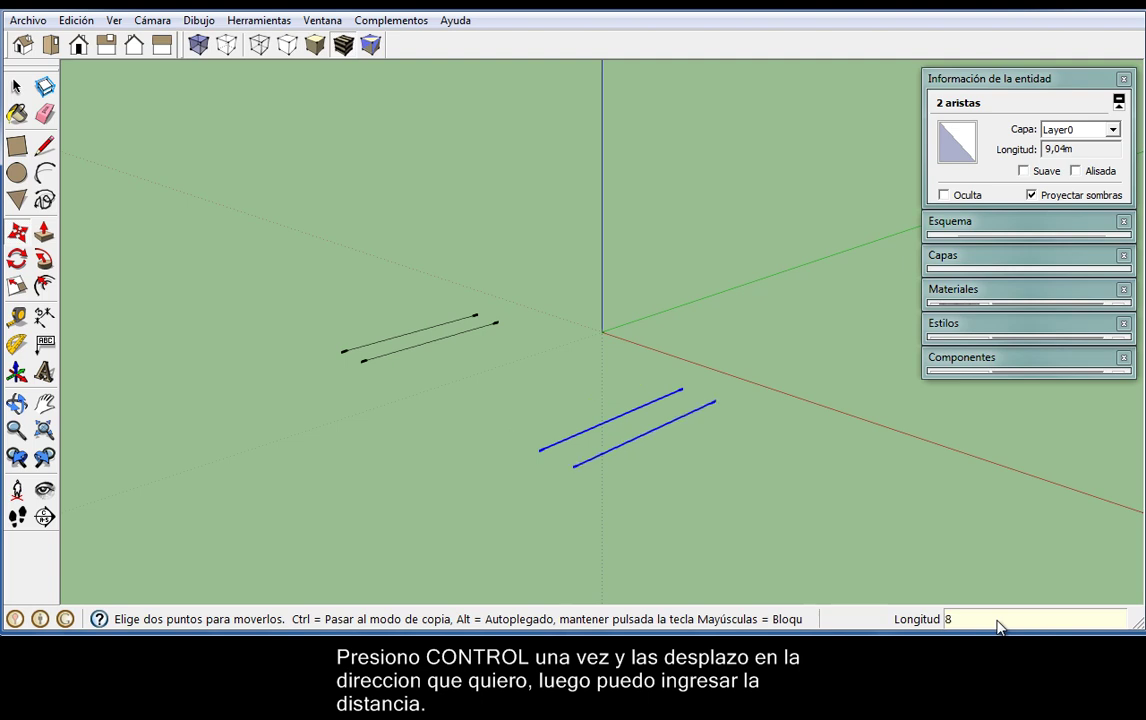
type("11")
key("Return")
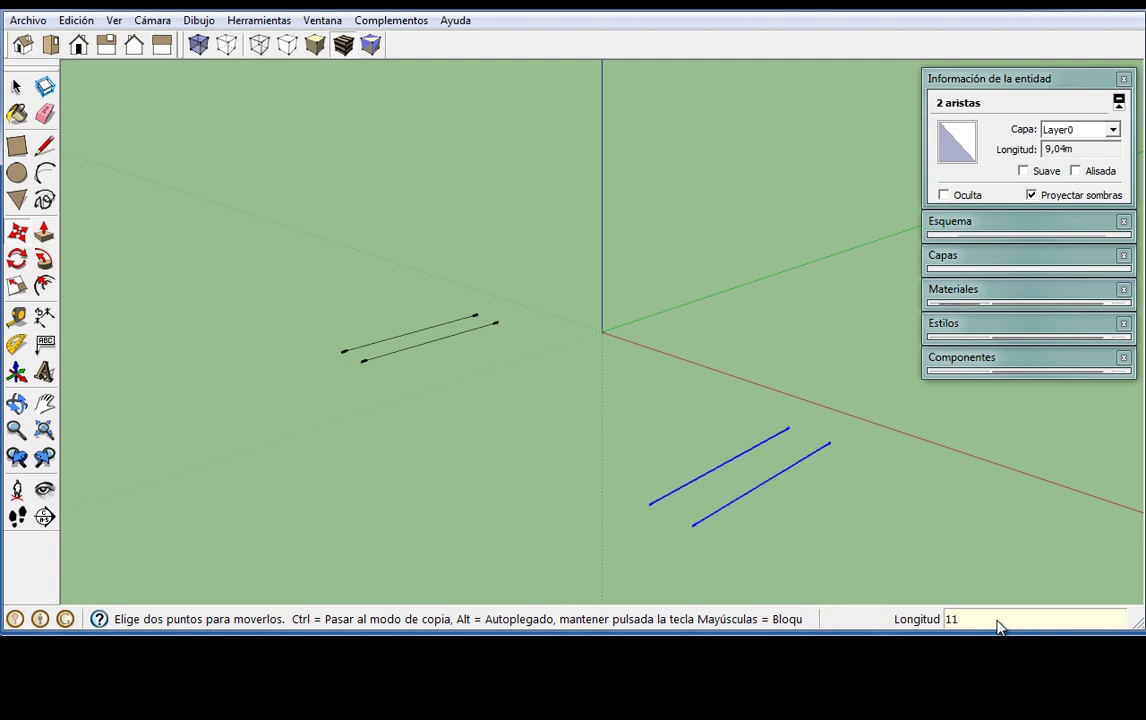
Try copy offsets of 50 cm, 30 cm and 10 cm, settling on 5 m.
type("50cm")
key("Return")
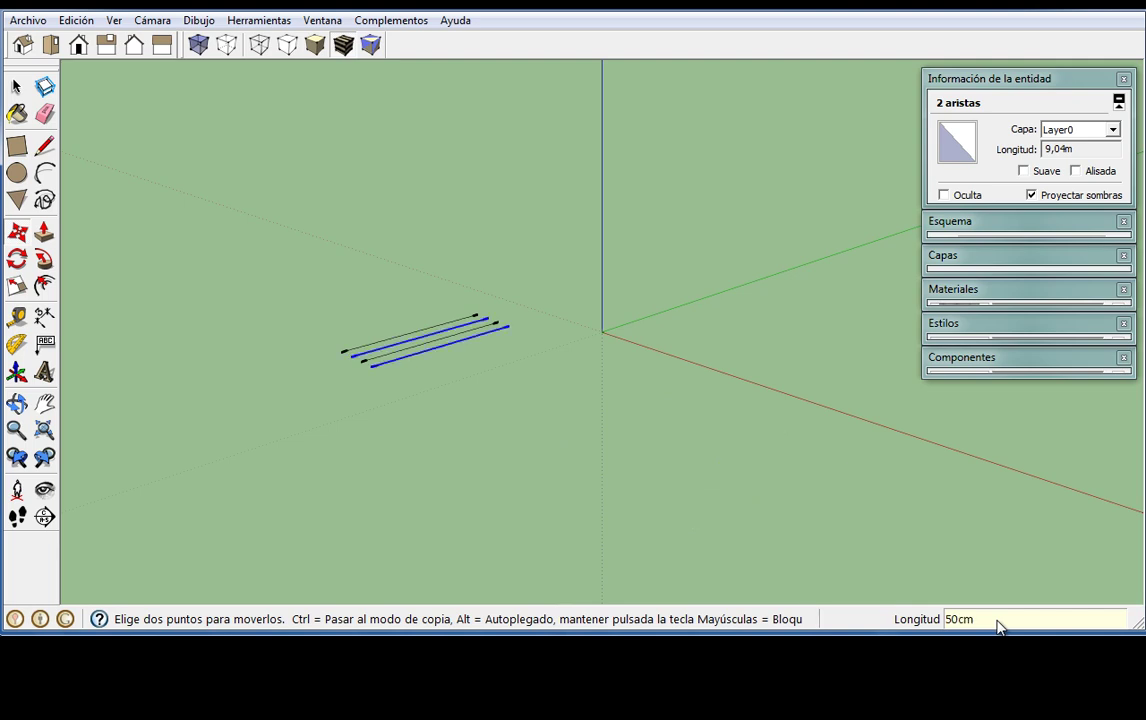
type("30cm")
key("Return")
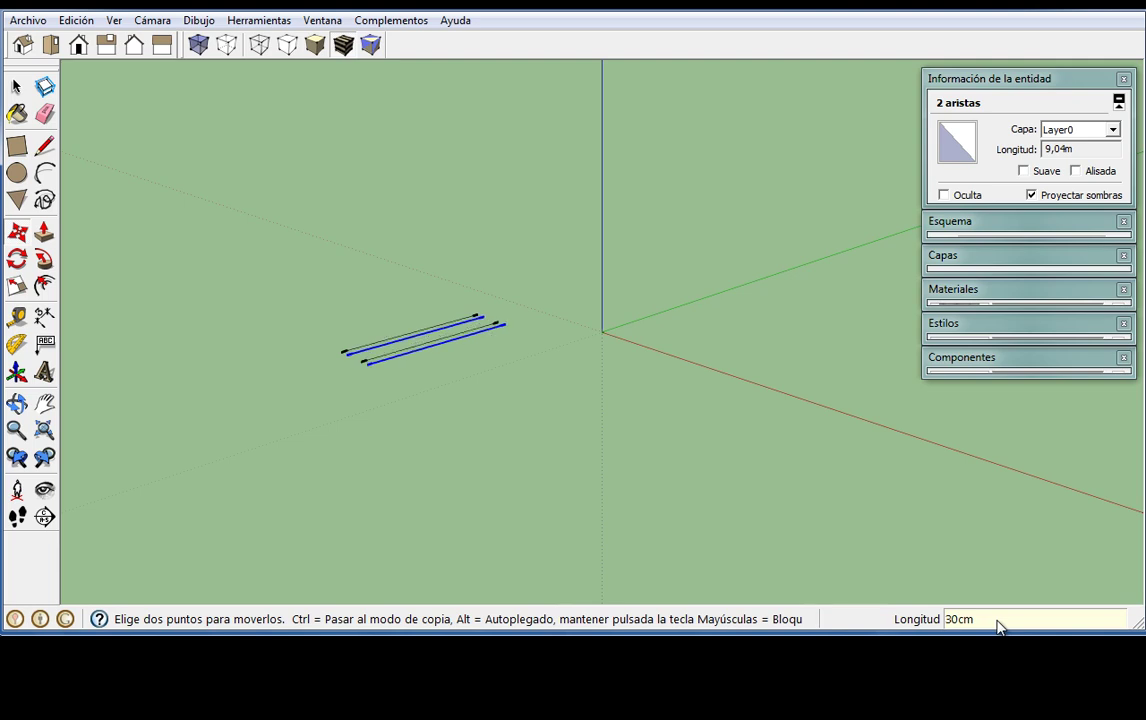
type("10cm")
key("Return")
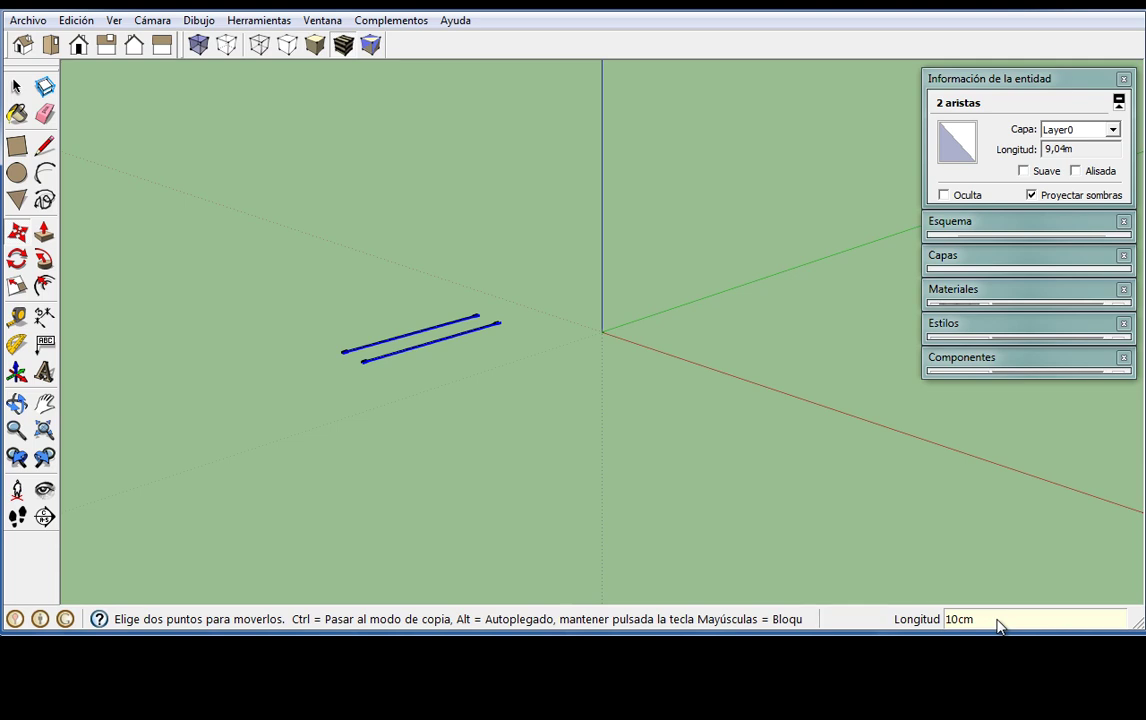
type("5")
key("Return")
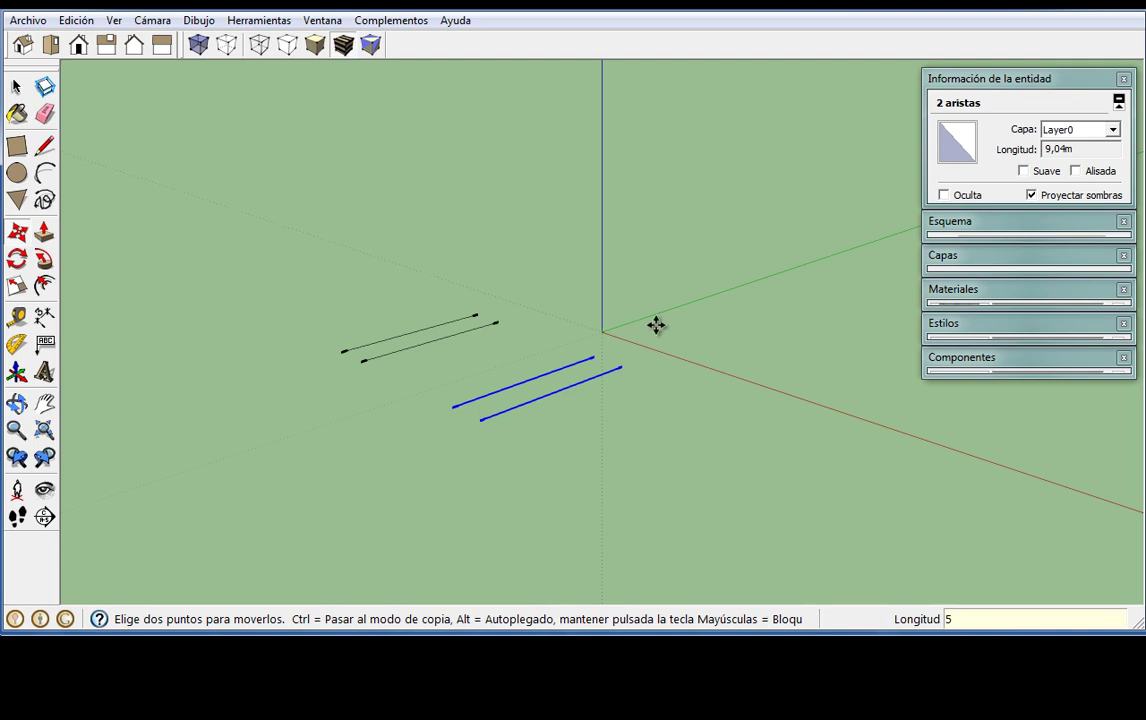
Window-select all four lines and delete them, leaving only the axes.
left_click(16, 87)
left_click(673, 290)
middle_click_drag(601, 443, 563, 553)
scroll(565, 495, "up", 2)
scroll(566, 495, "down", 1)
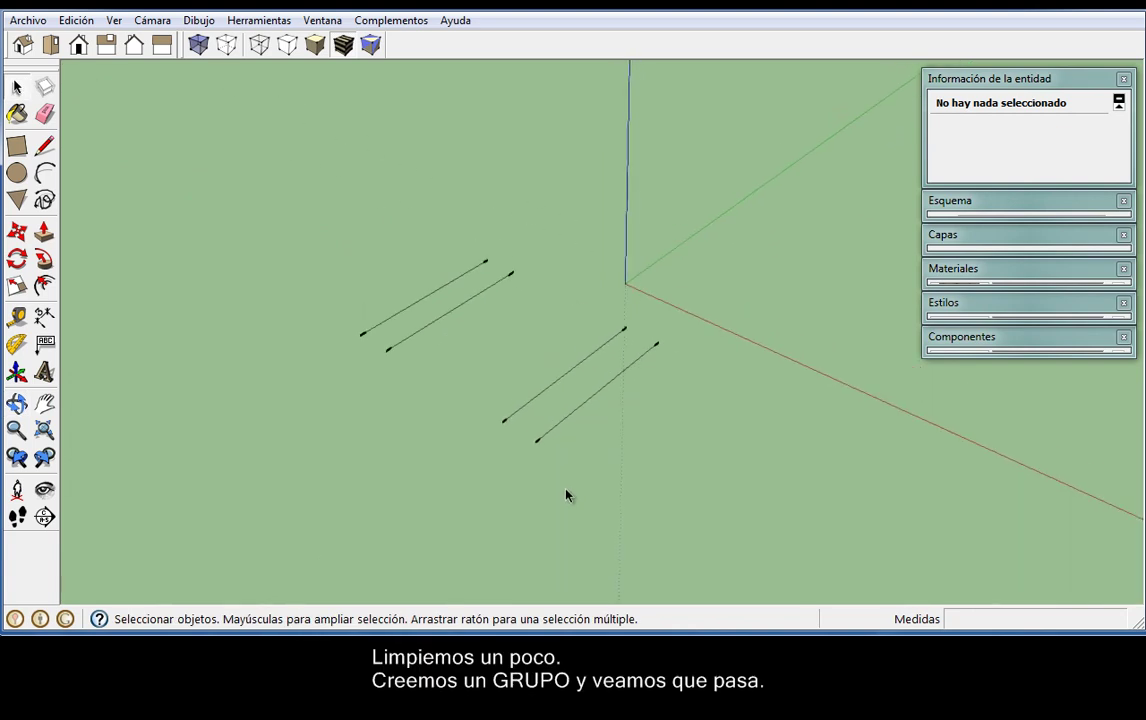
left_click_drag(258, 173, 726, 508)
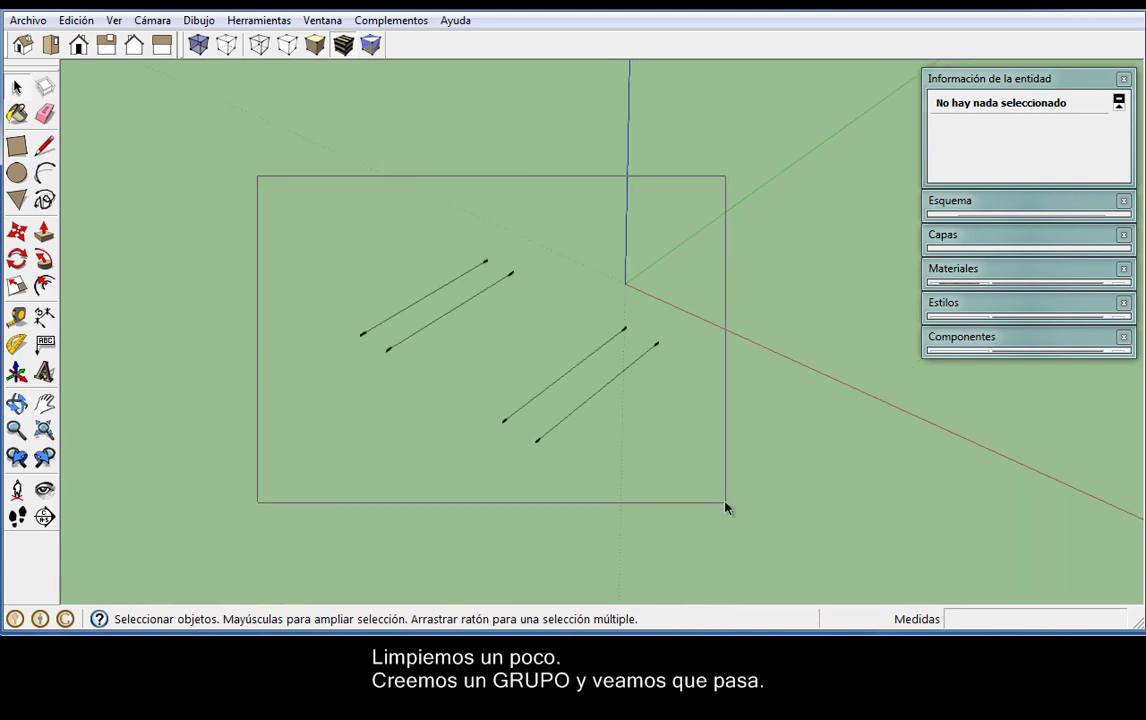
key("Delete")
mouse_move(634, 453)
middle_mouse_down()
mouse_move(606, 481)
mouse_move(652, 501)
mouse_move(558, 466)
middle_mouse_up()
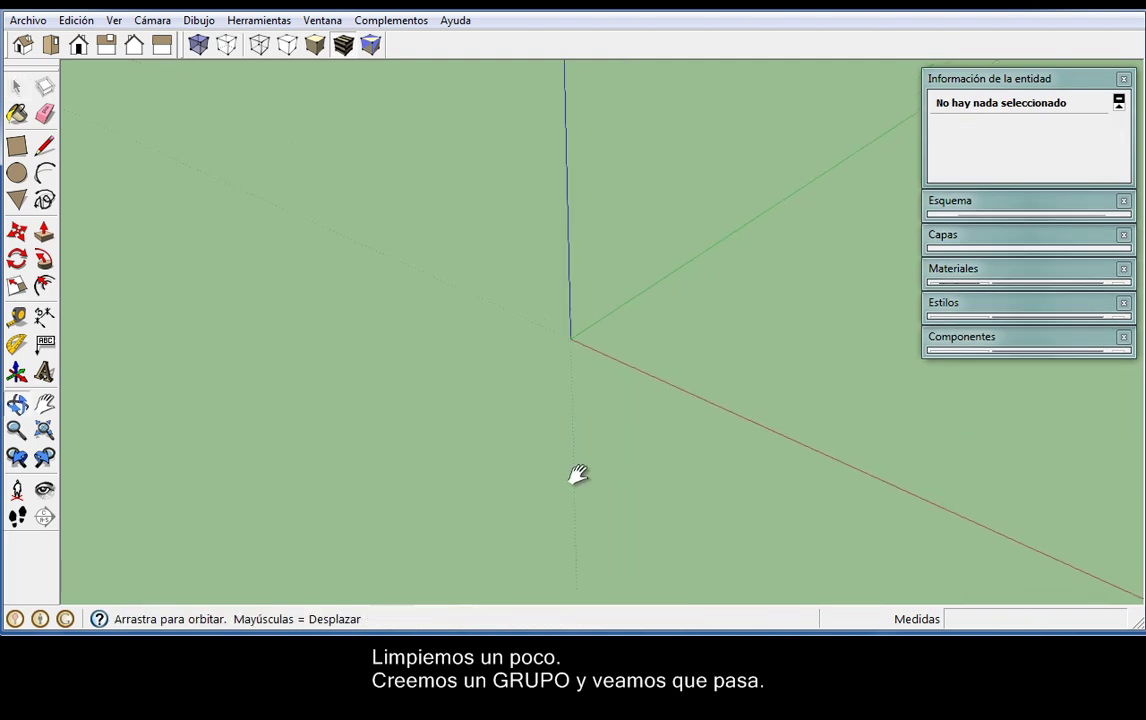
left_click(17, 145)
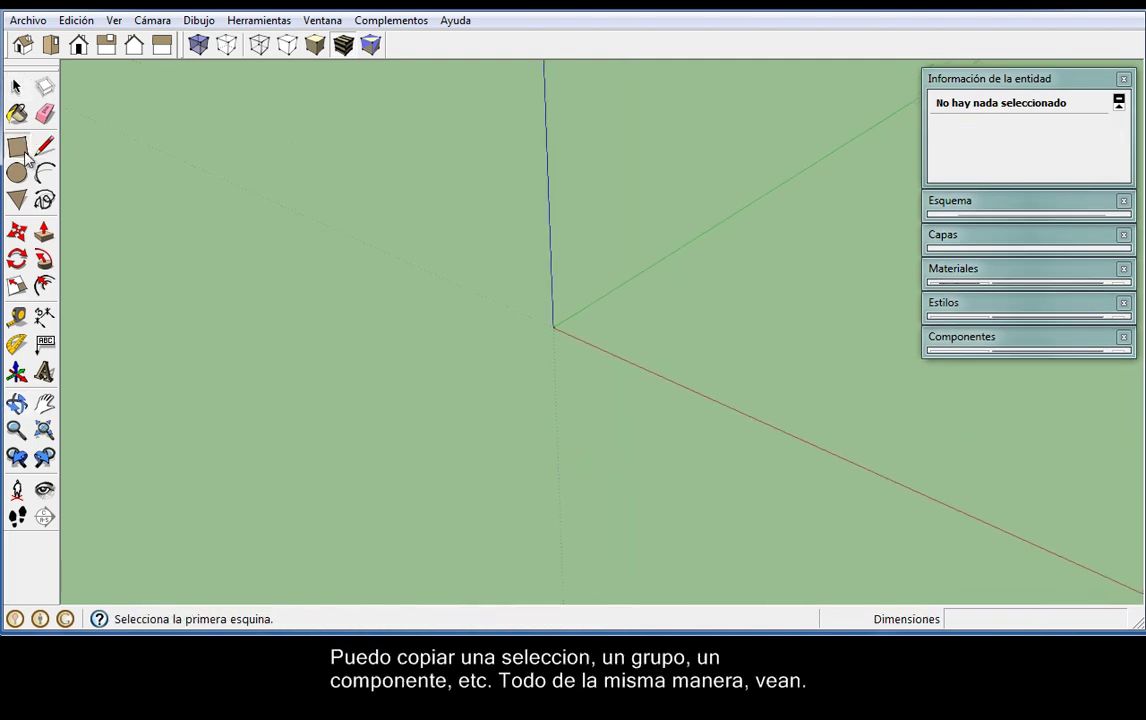
Draw a rectangle on the ground left of the origin.
left_click(210, 202)
left_click(193, 274)
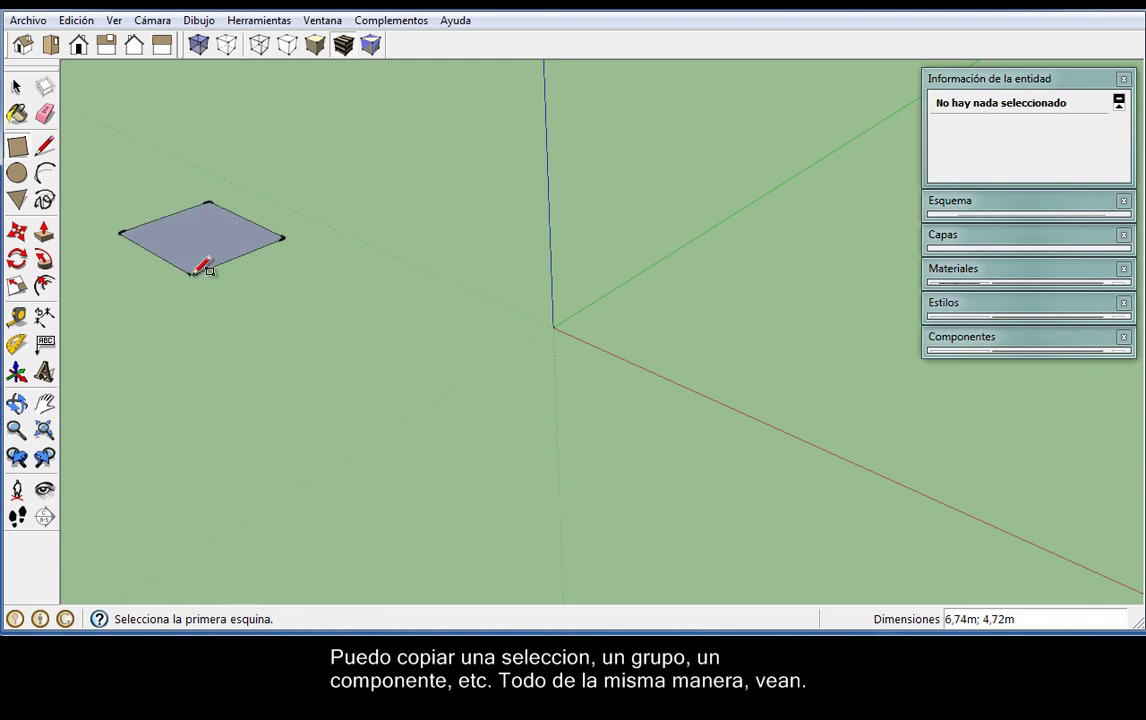
key("space")
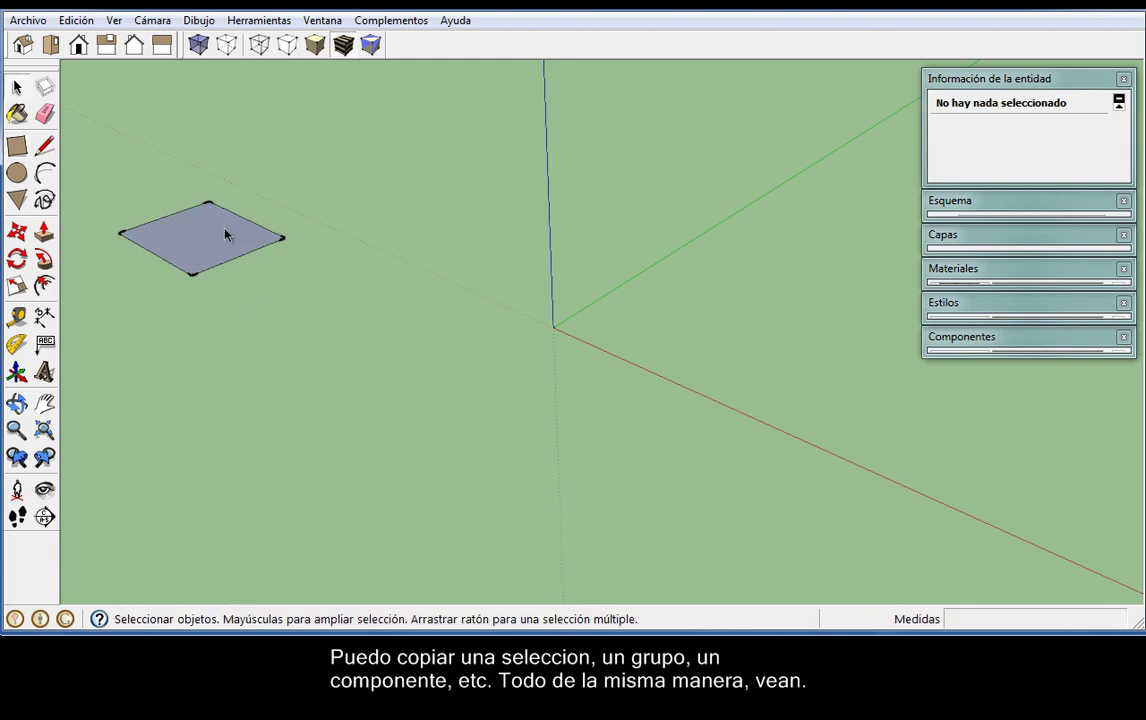
Make the rectangle a group named 'Rectangulo' in Entity Info.
double_click(225, 232)
right_click(225, 232)
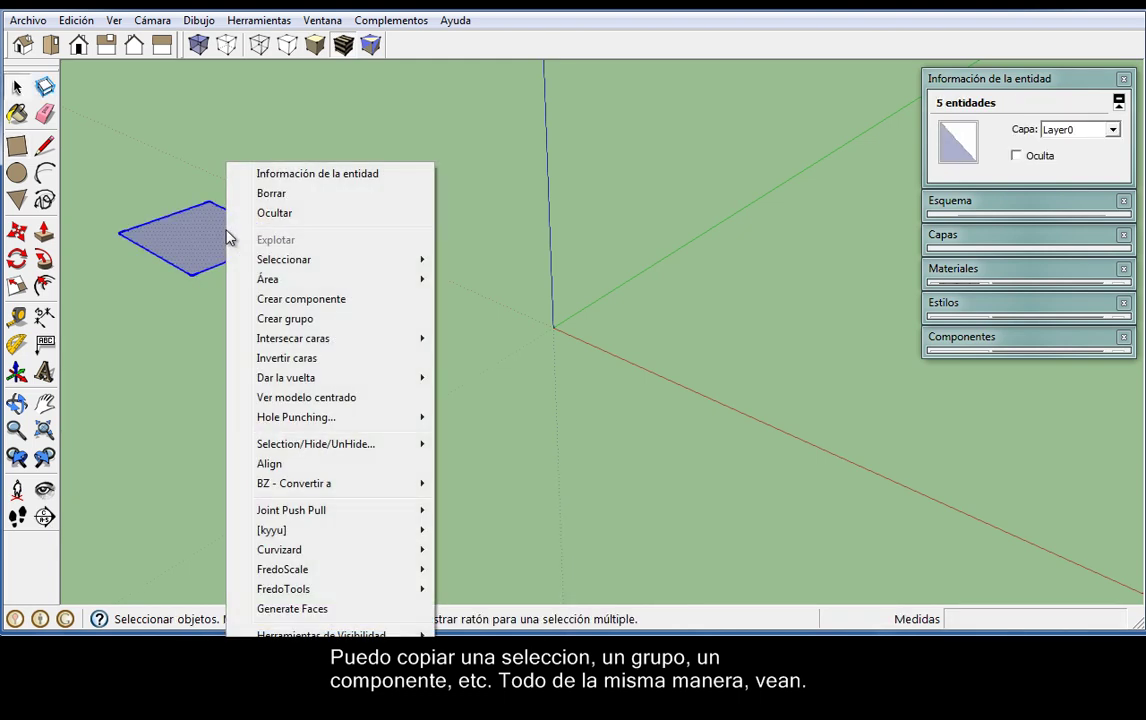
left_click(299, 318)
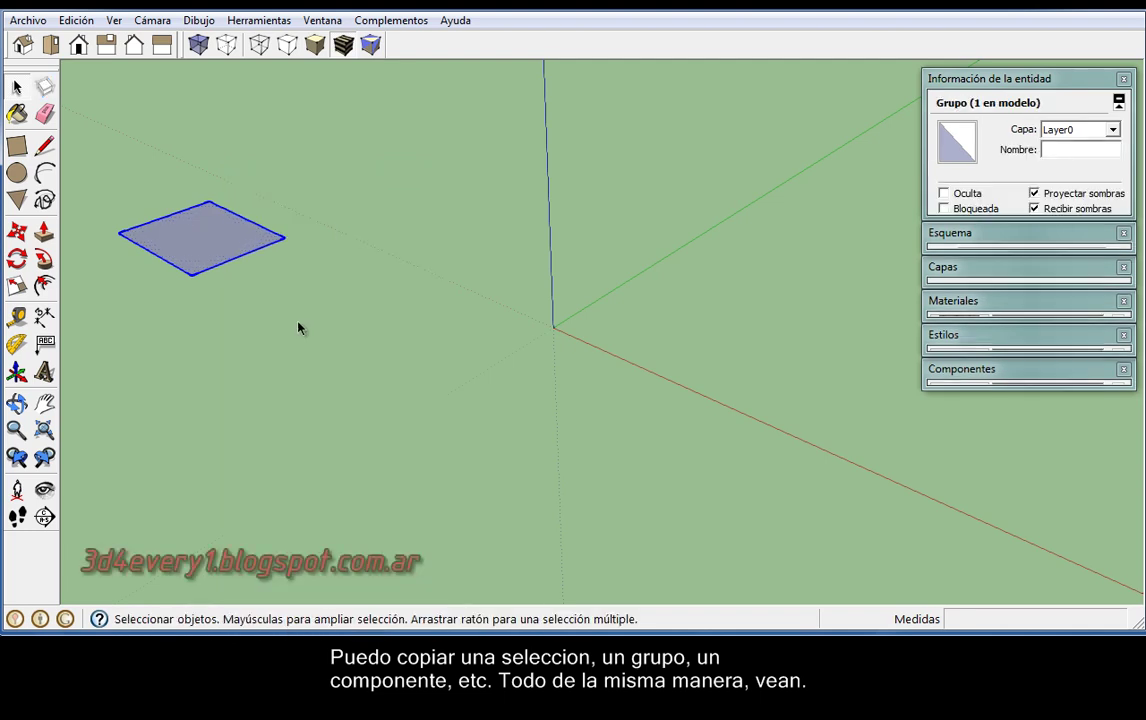
left_click(1046, 147)
type("Ractangulo")
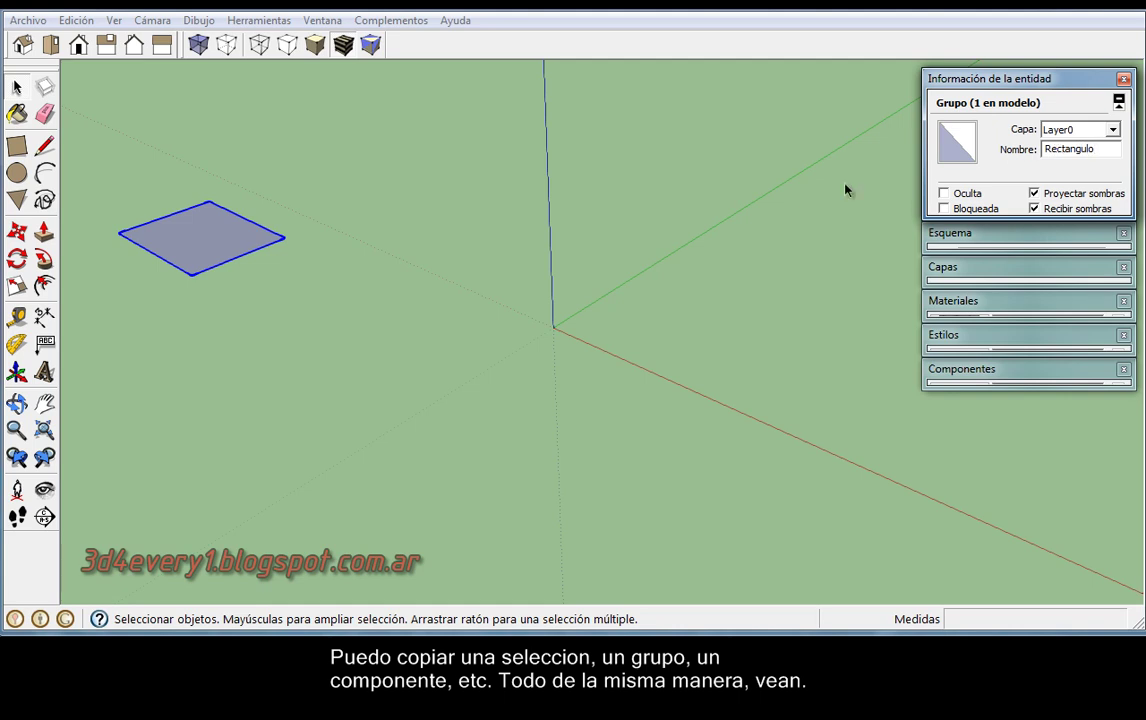
left_click(586, 264)
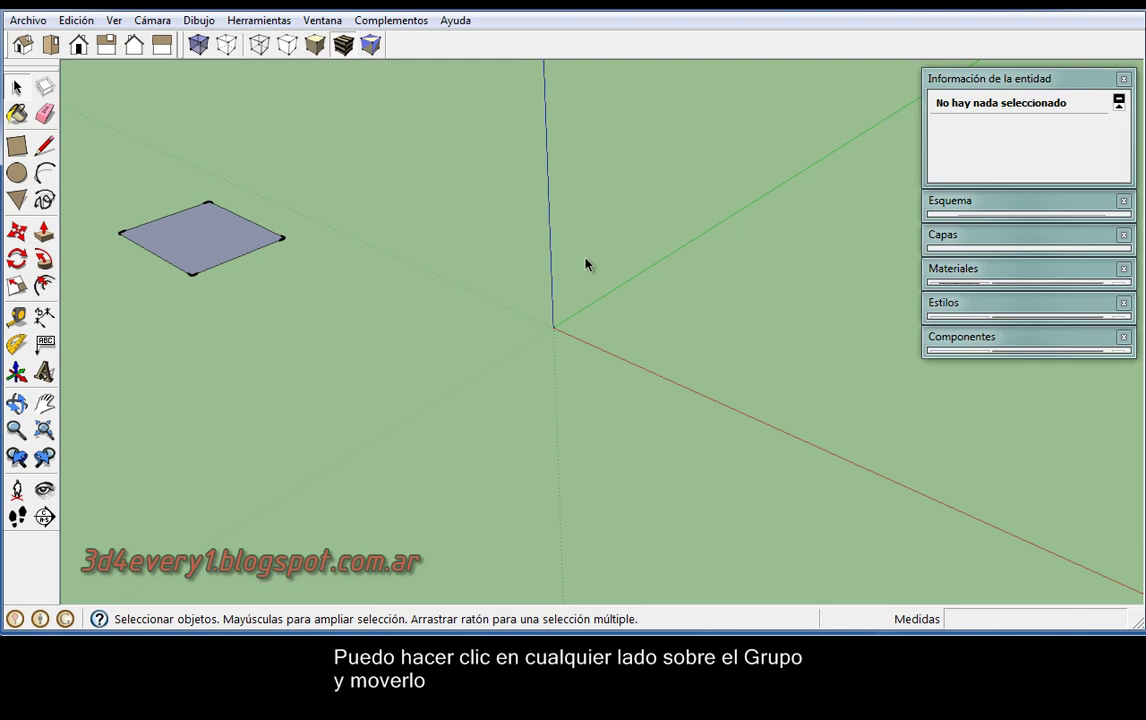
Move the Rectangulo group along the red axis, trying 3, 10 and 20 m before settling on 1 m.
left_click(20, 233)
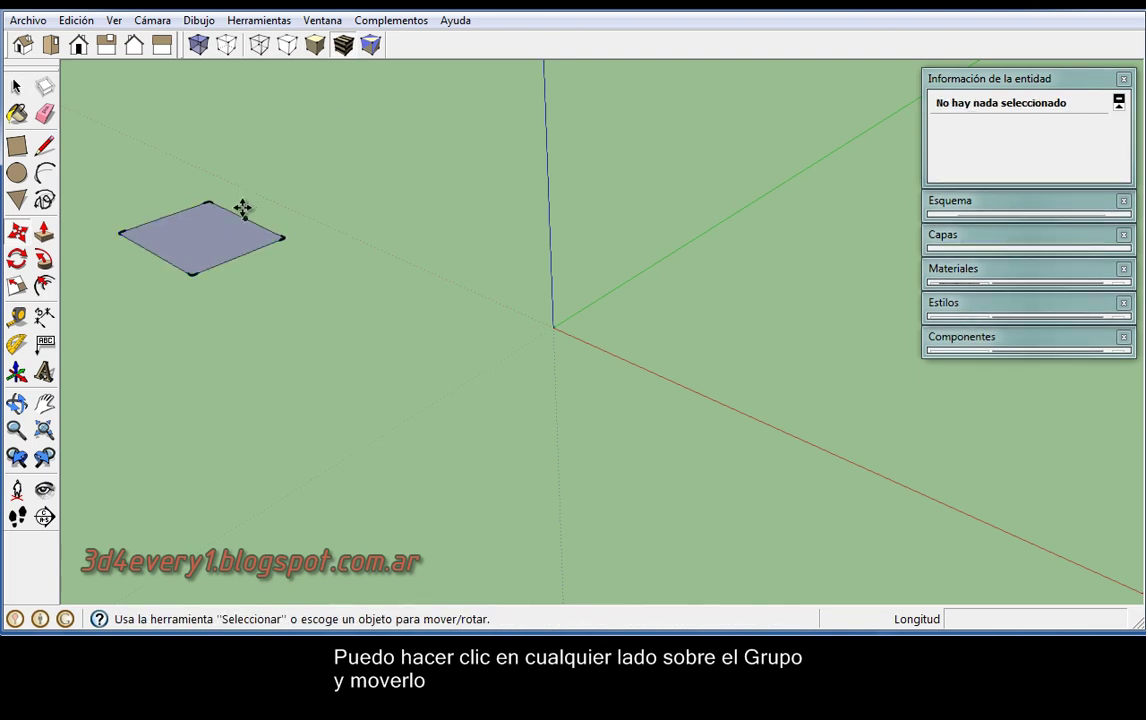
left_click(210, 235)
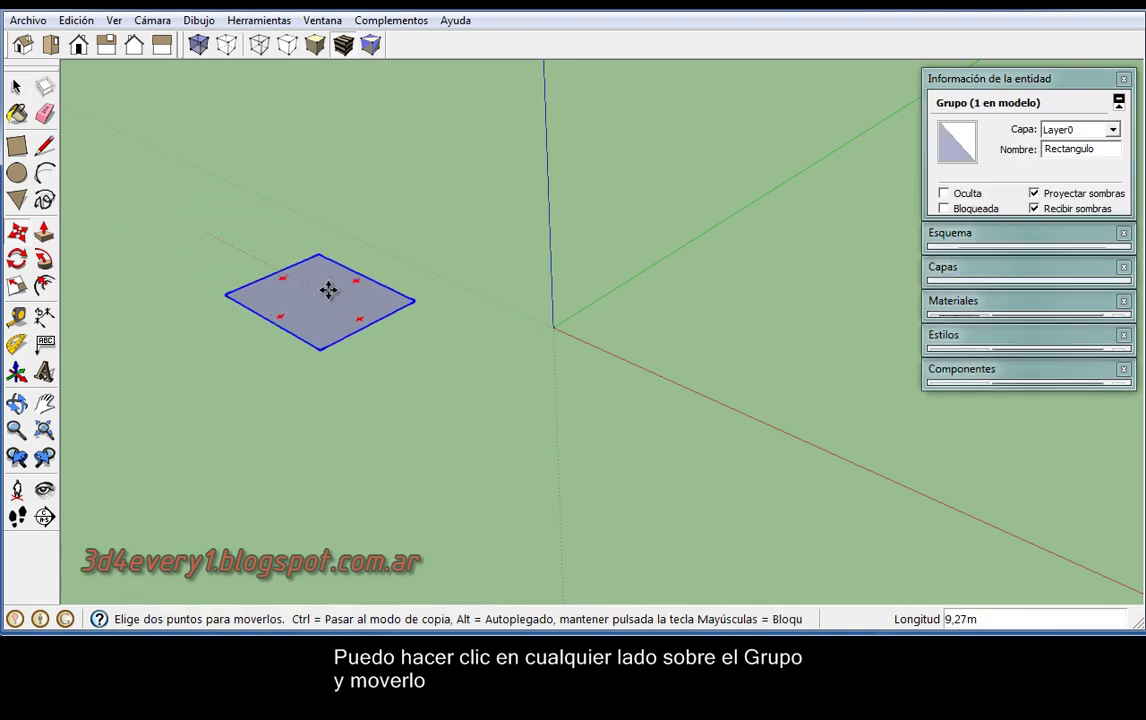
type("1")
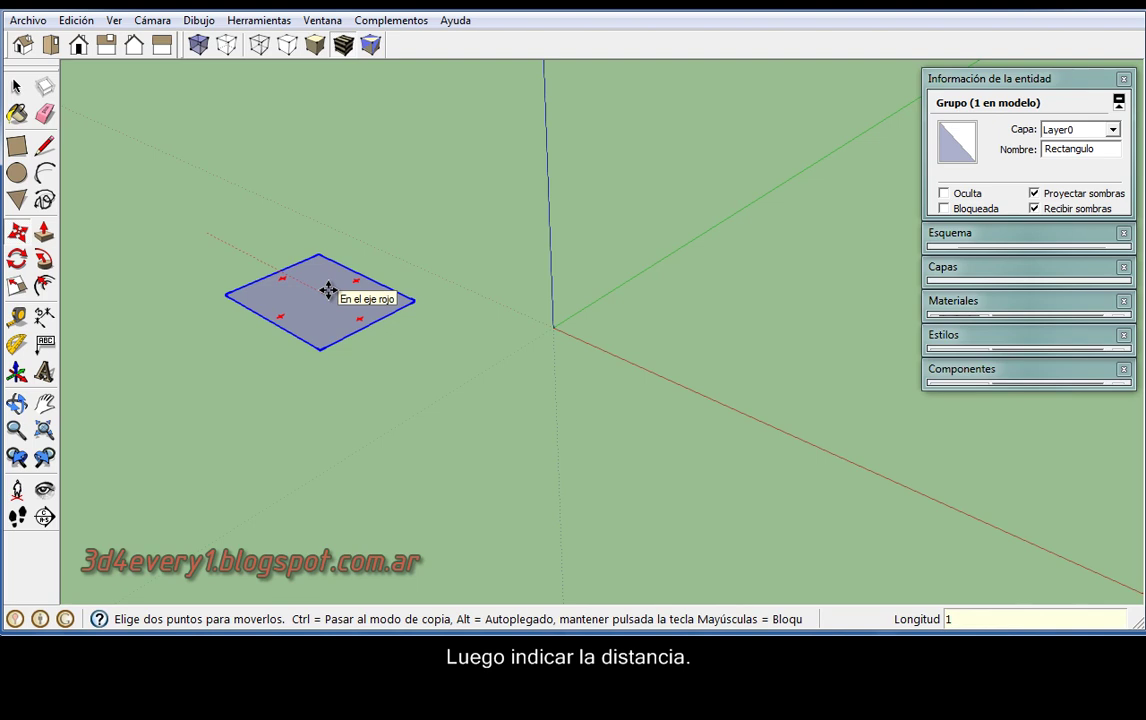
key("Return")
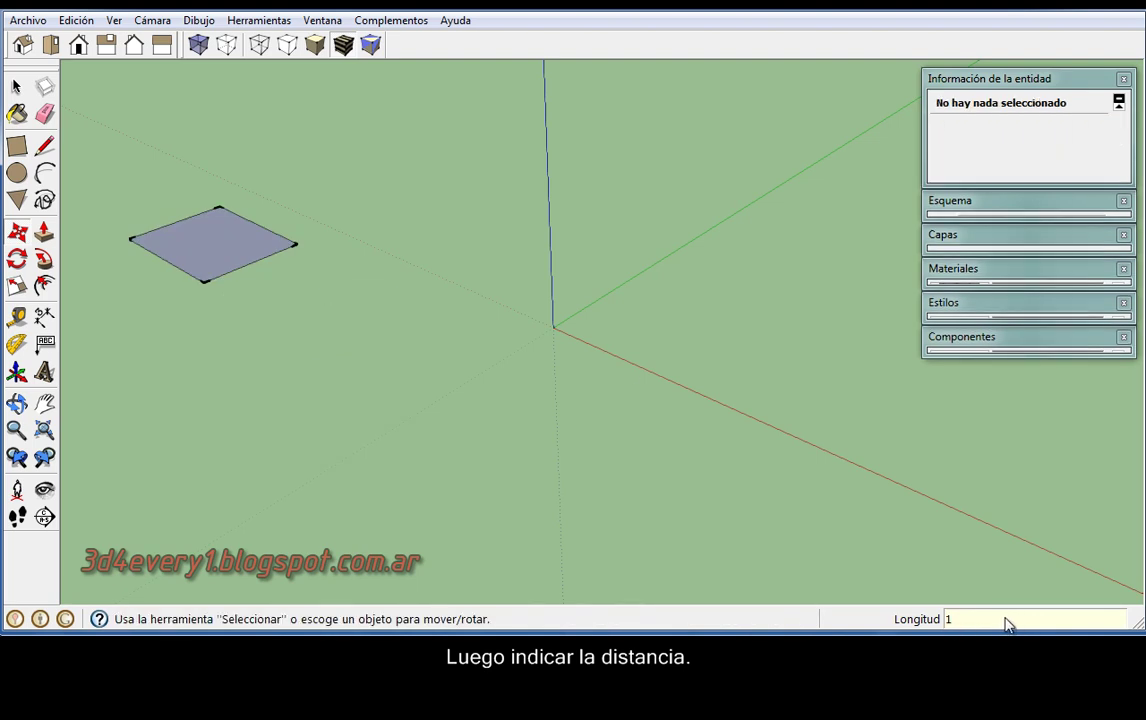
type("3")
key("Return")
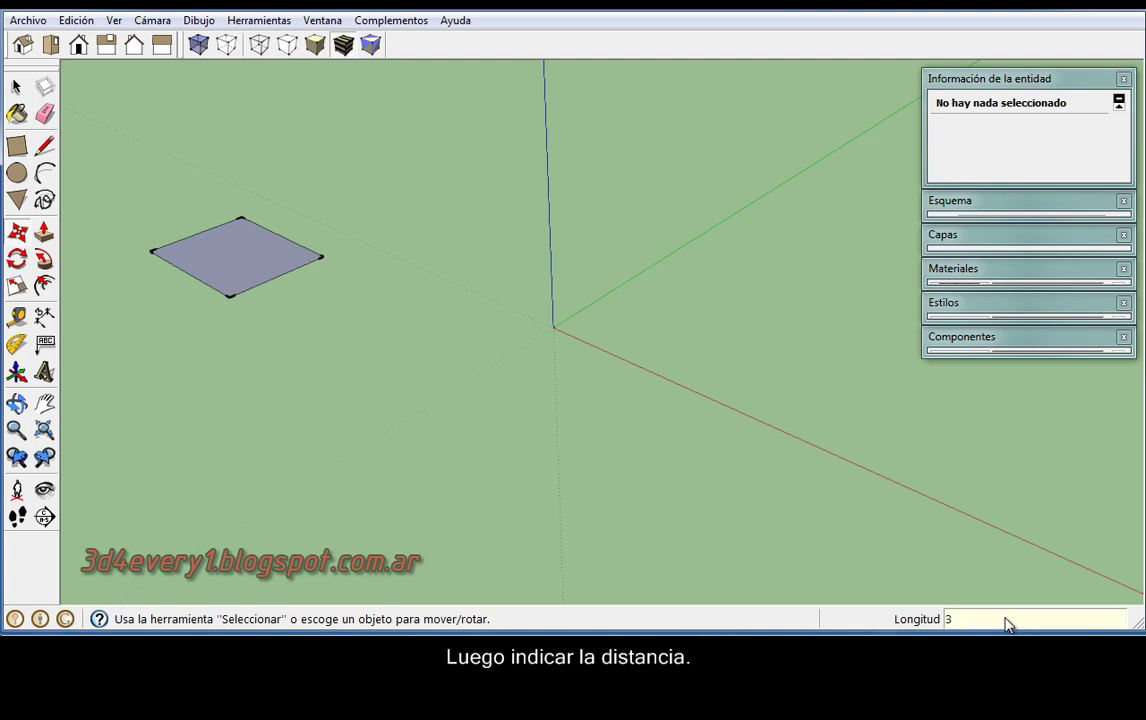
type("10")
key("Return")
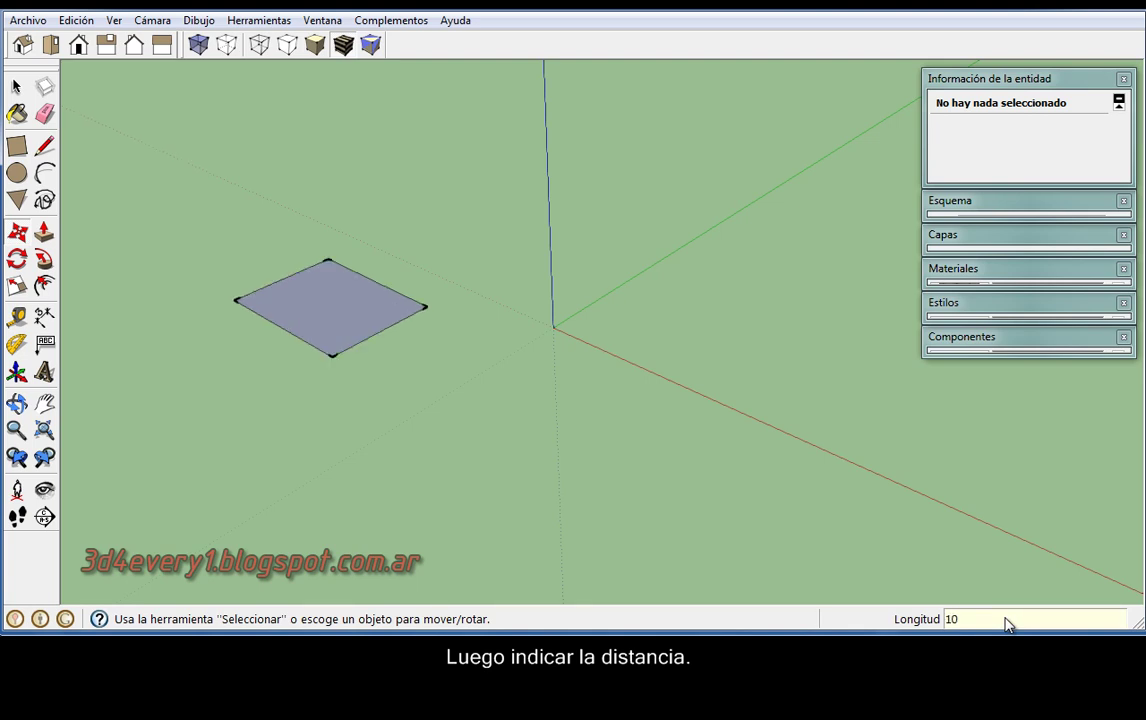
type("20")
key("Return")
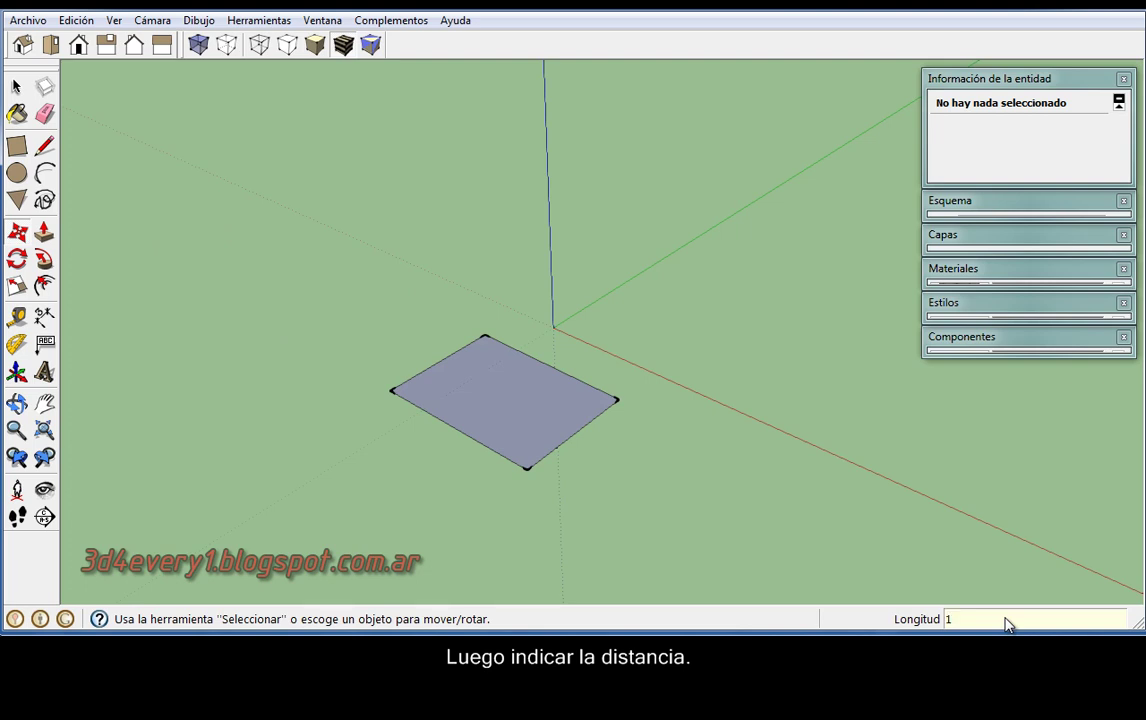
key("Return")
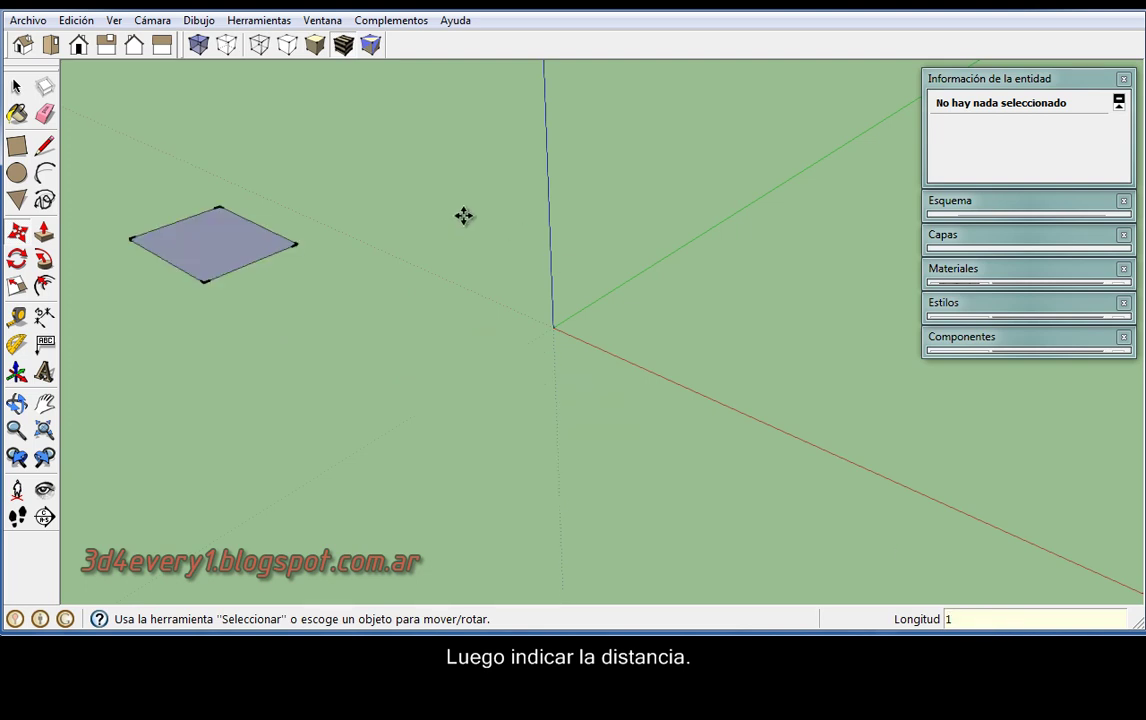
left_click(16, 87)
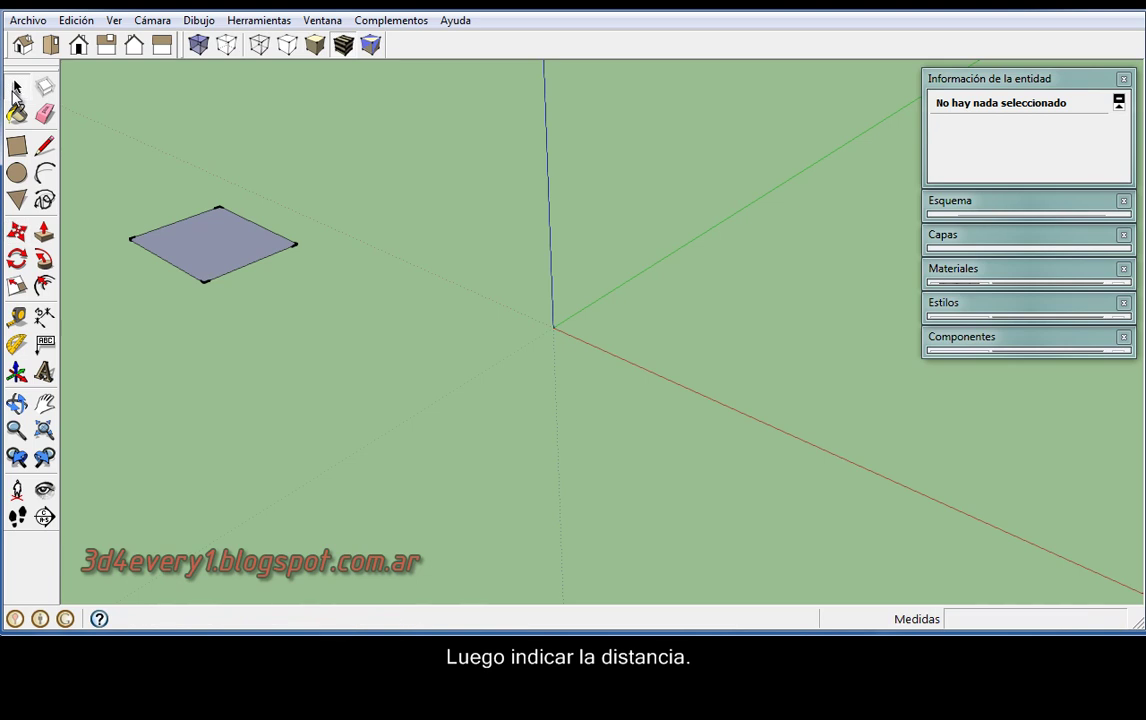
Copy the Rectangulo group along the red axis, trying 20 and 25 m, ending 10 m away.
left_click(229, 248)
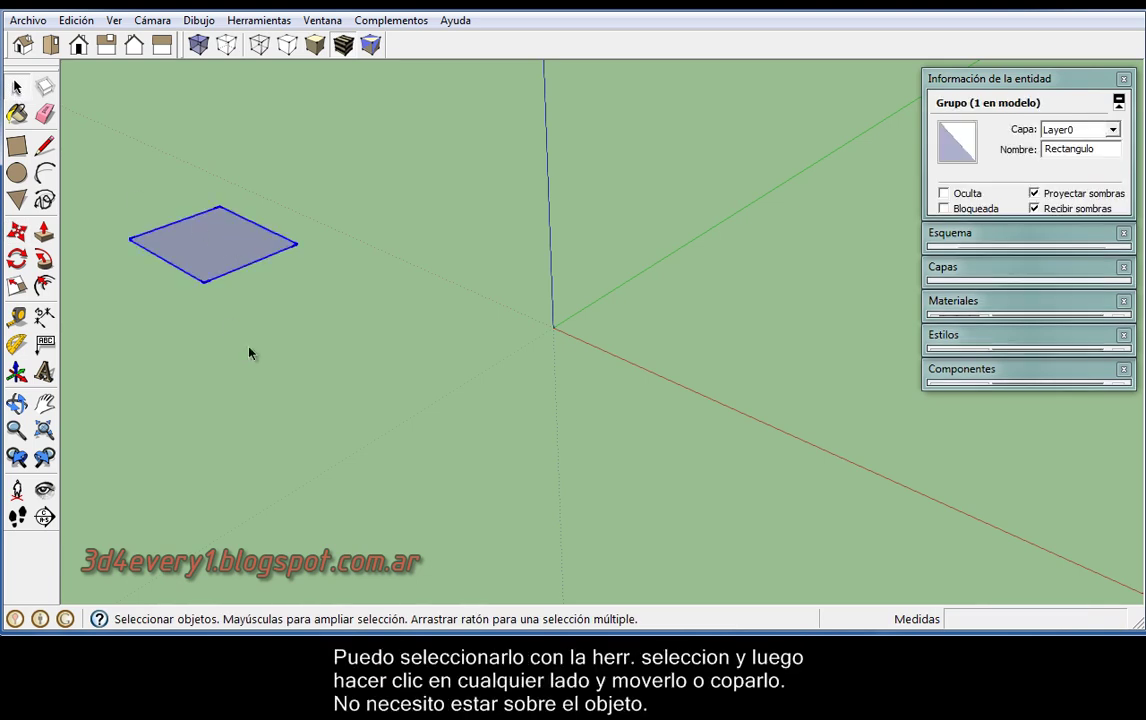
left_click(17, 231)
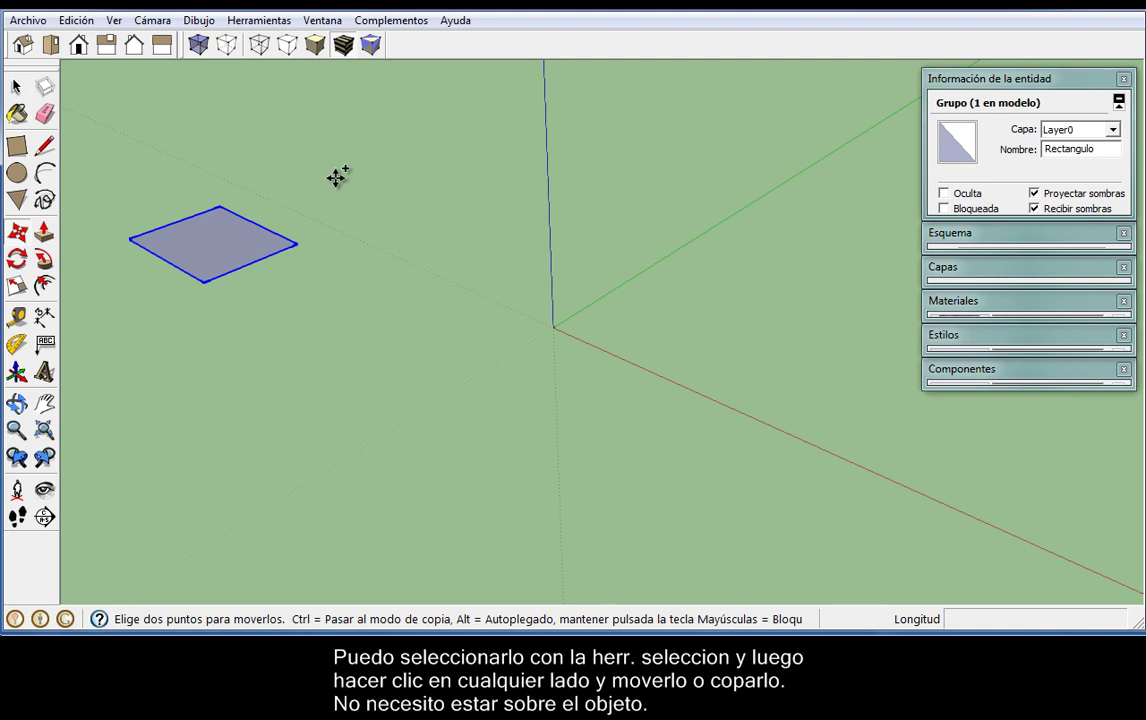
left_click(337, 177)
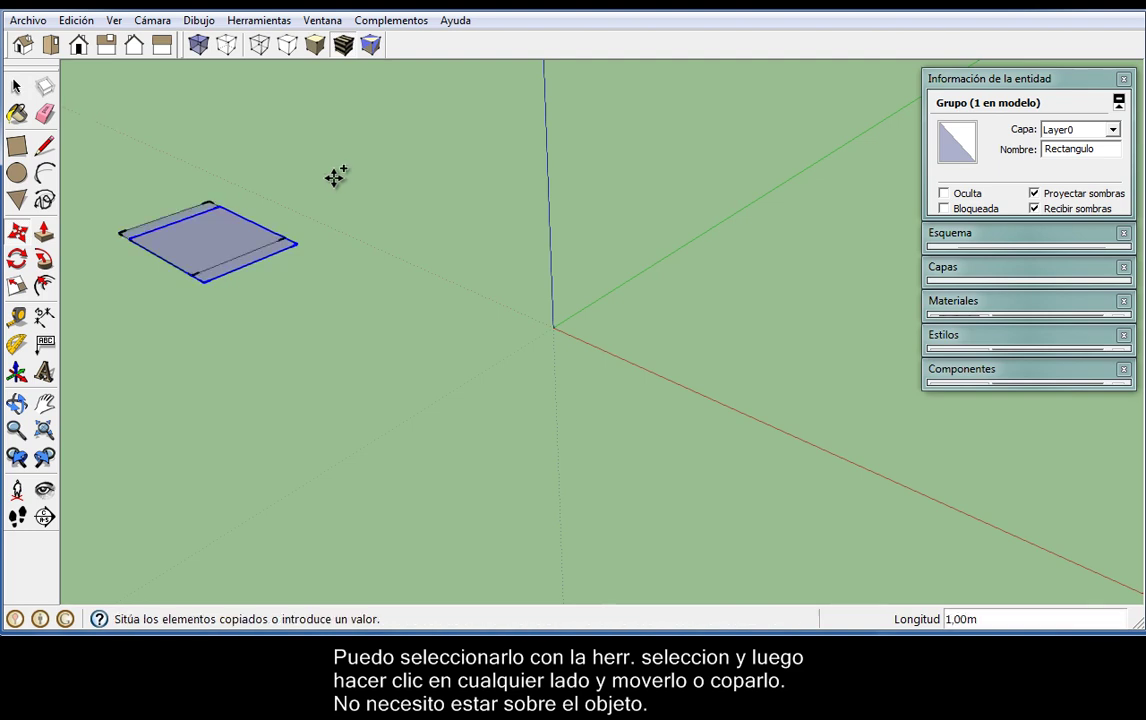
left_click(446, 226)
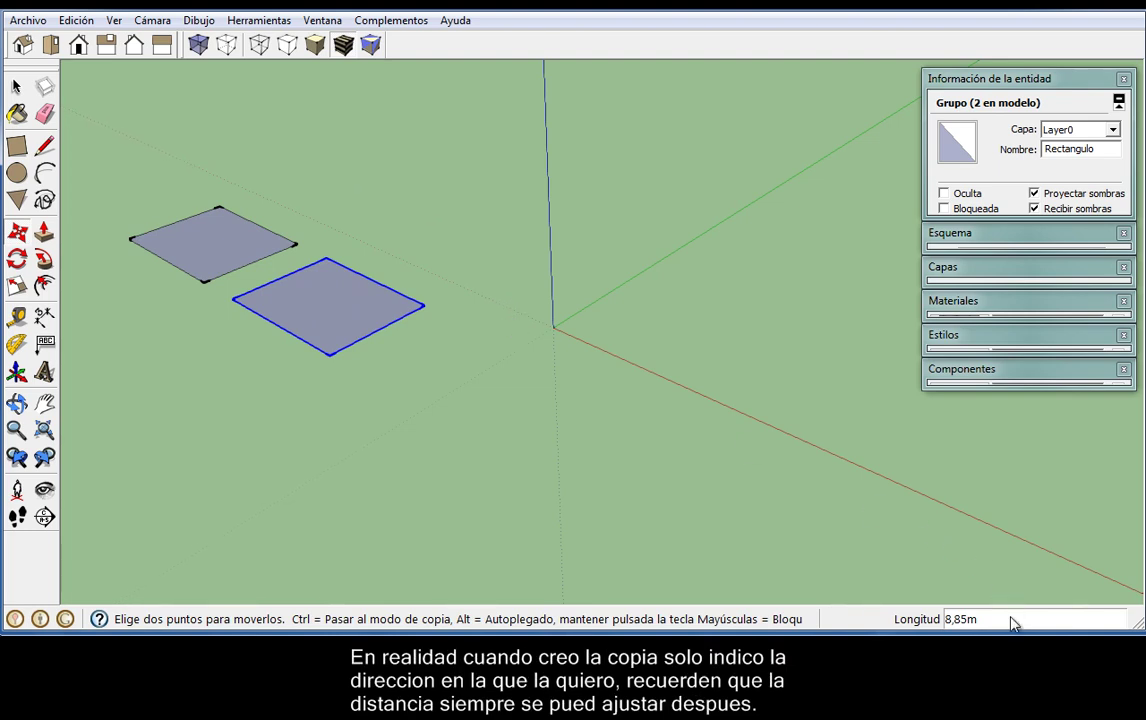
type("10")
key("Return")
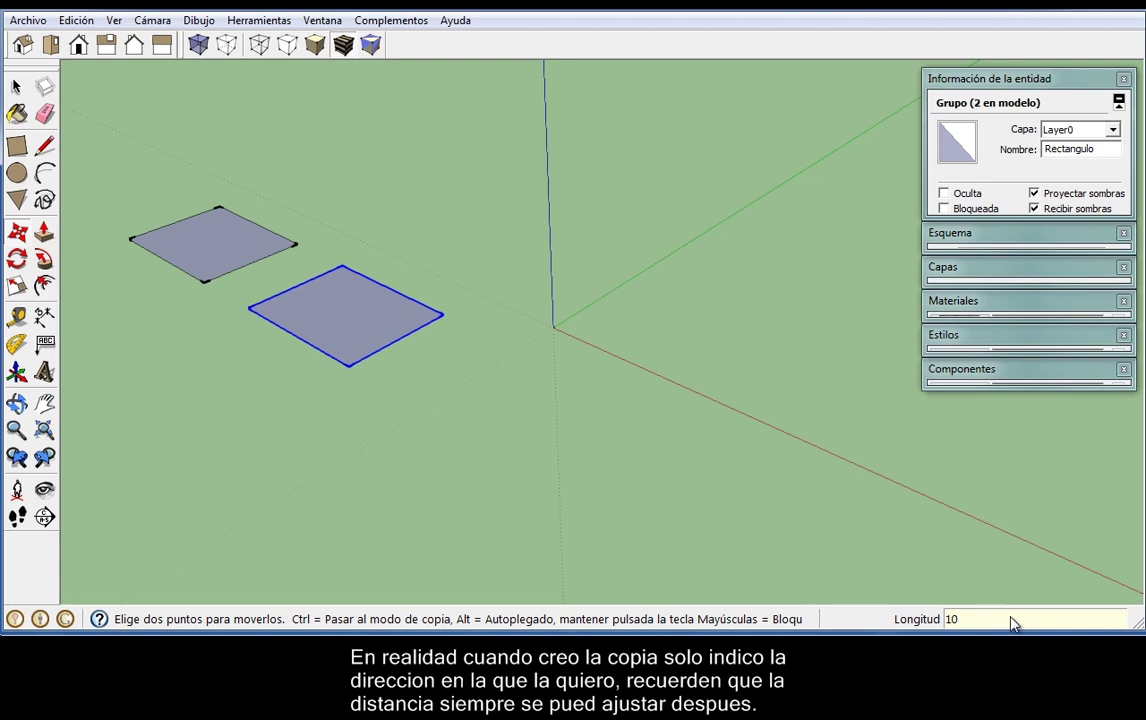
type("20")
key("Return")
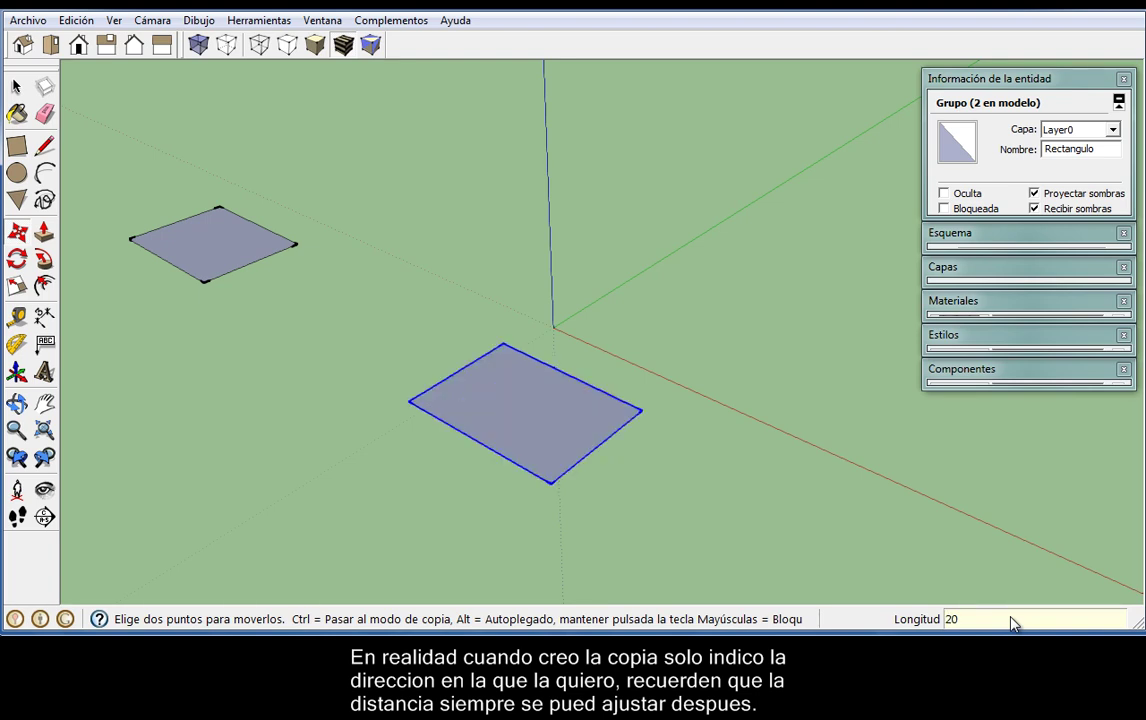
type("25")
key("Return")
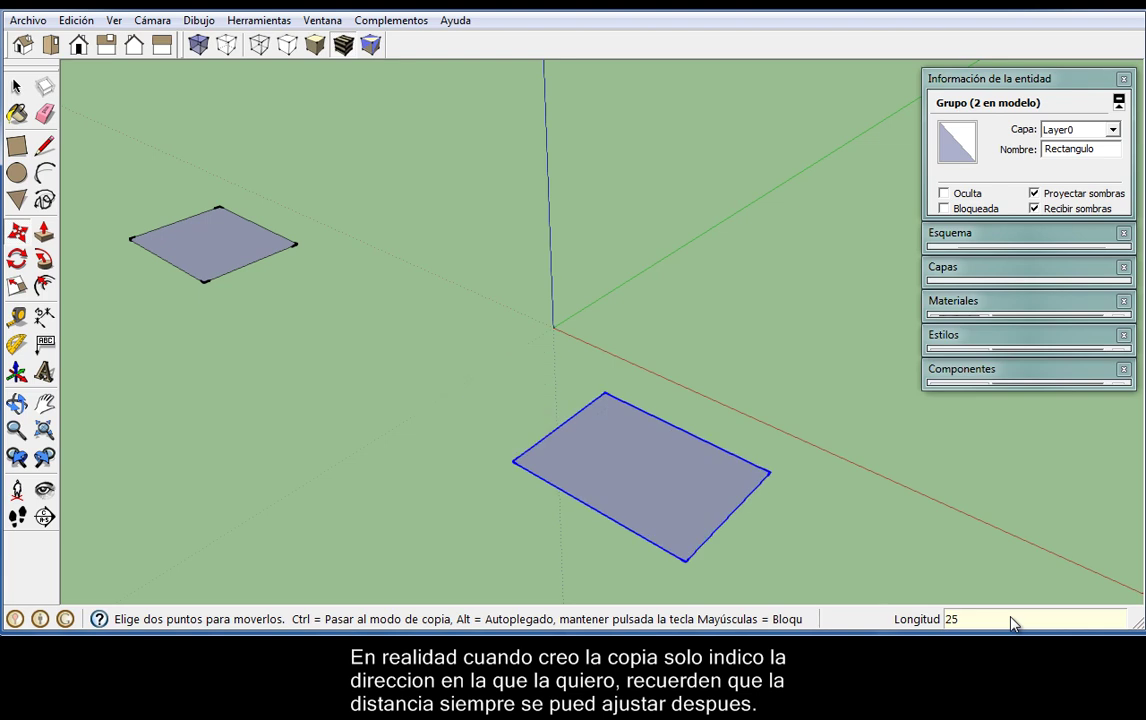
type("10")
key("Return")
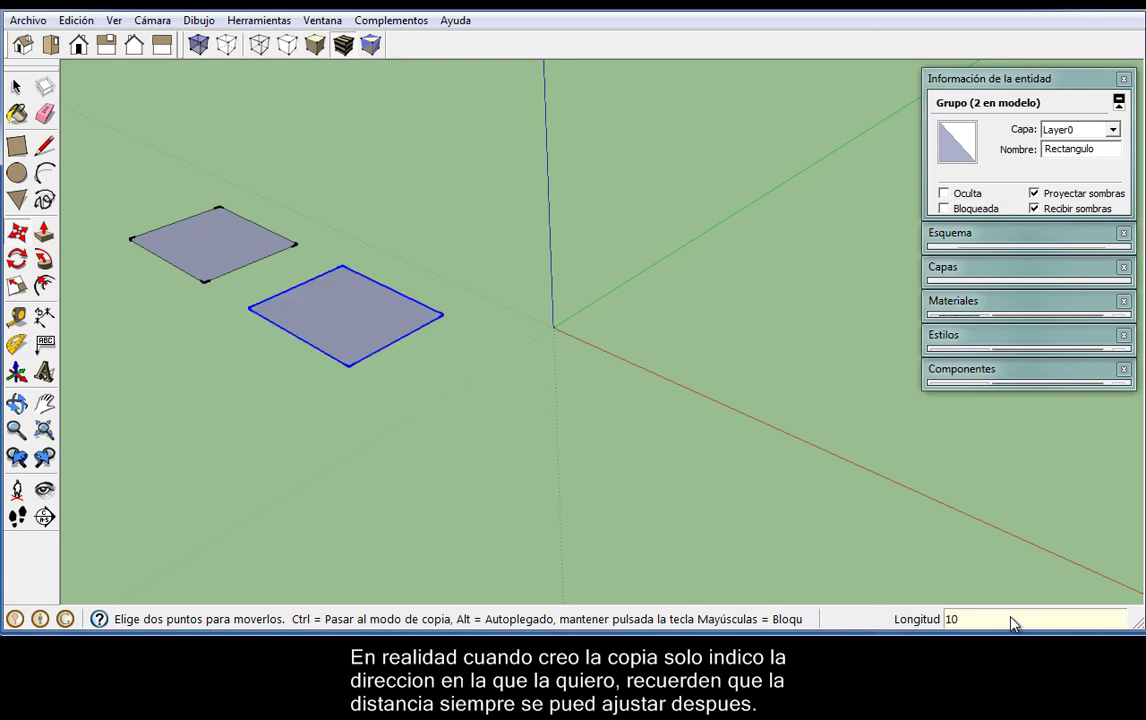
Select both rectangles and copy them along the green axis.
left_click(16, 87)
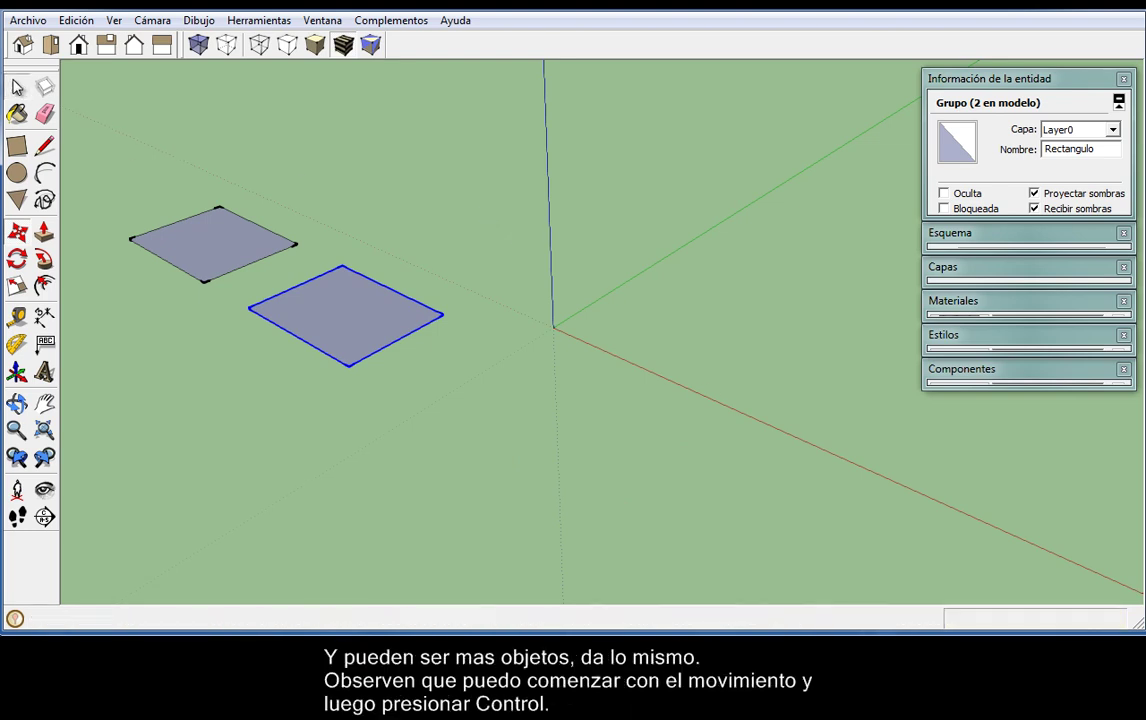
mouse_move(110, 166)
left_mouse_down()
mouse_move(430, 401)
mouse_move(499, 430)
left_mouse_up()
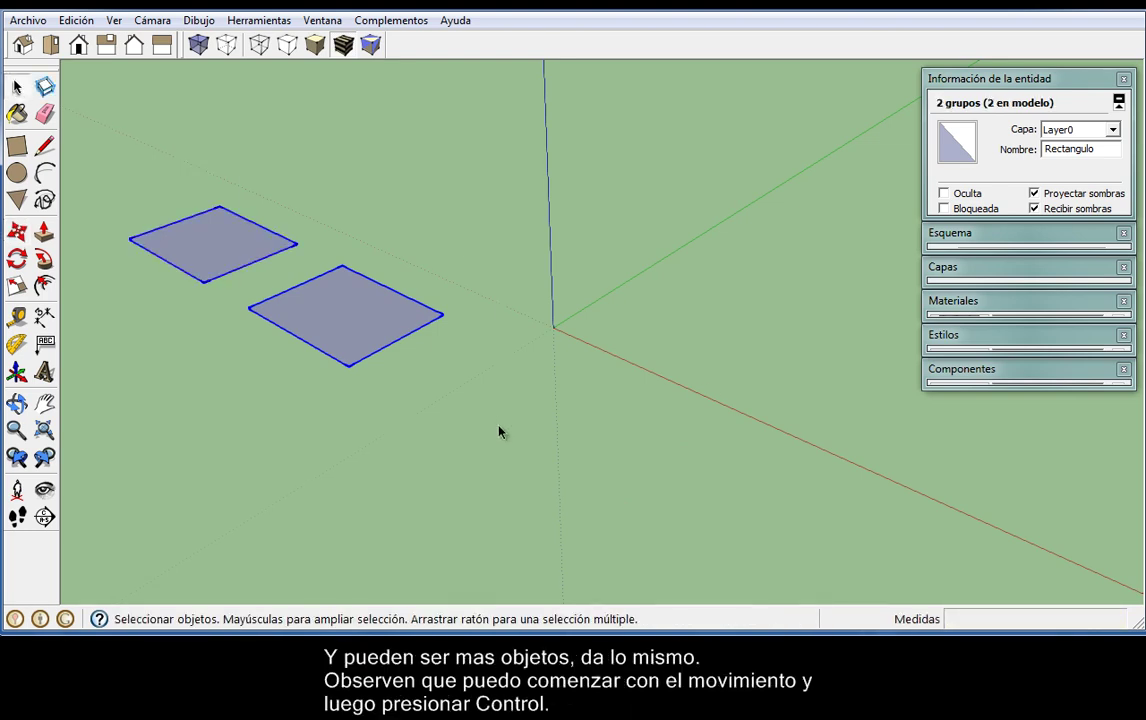
left_click(20, 230)
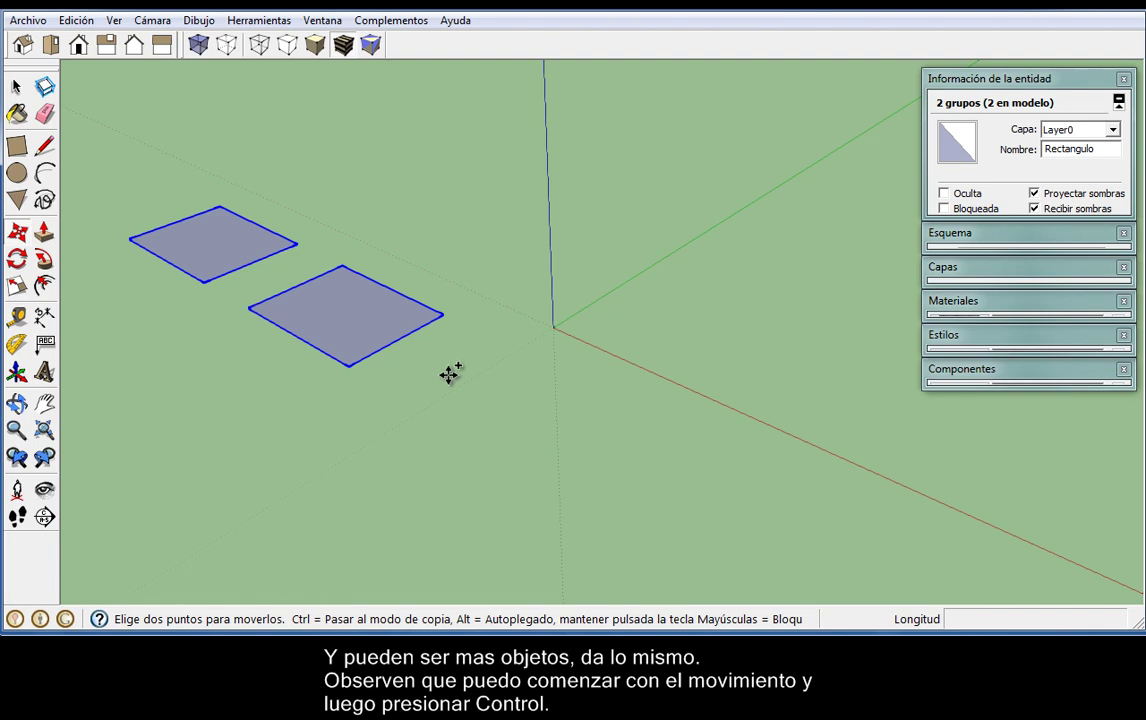
left_click(449, 373)
key("ctrl")
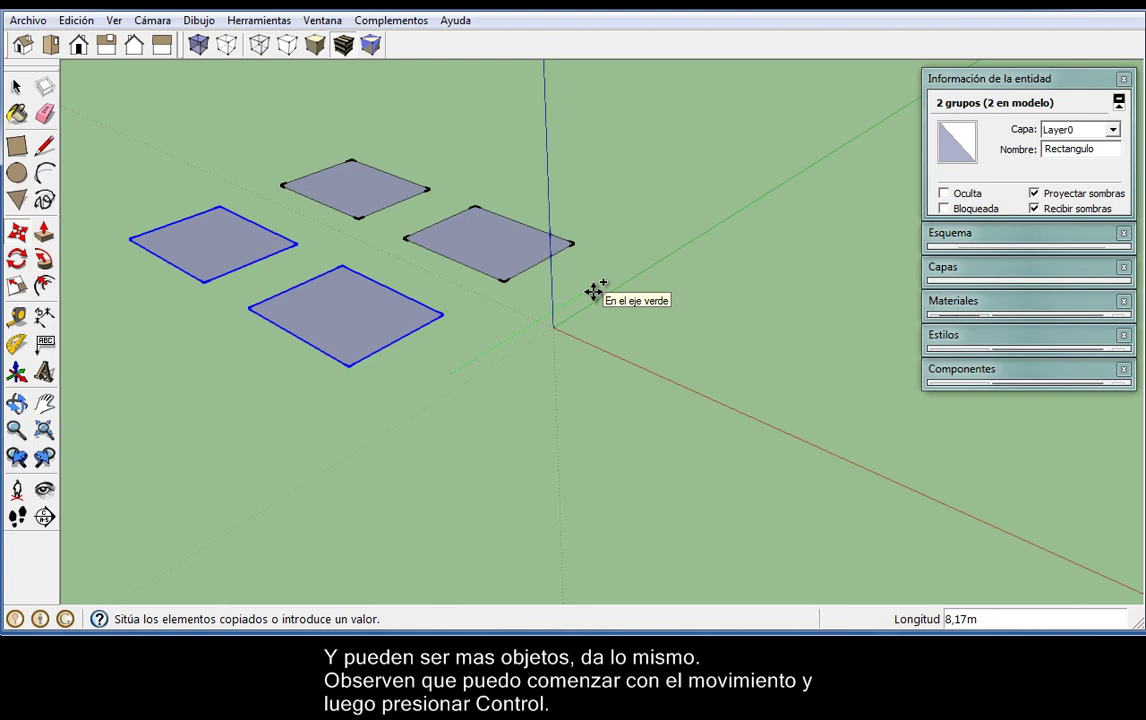
left_click(594, 291)
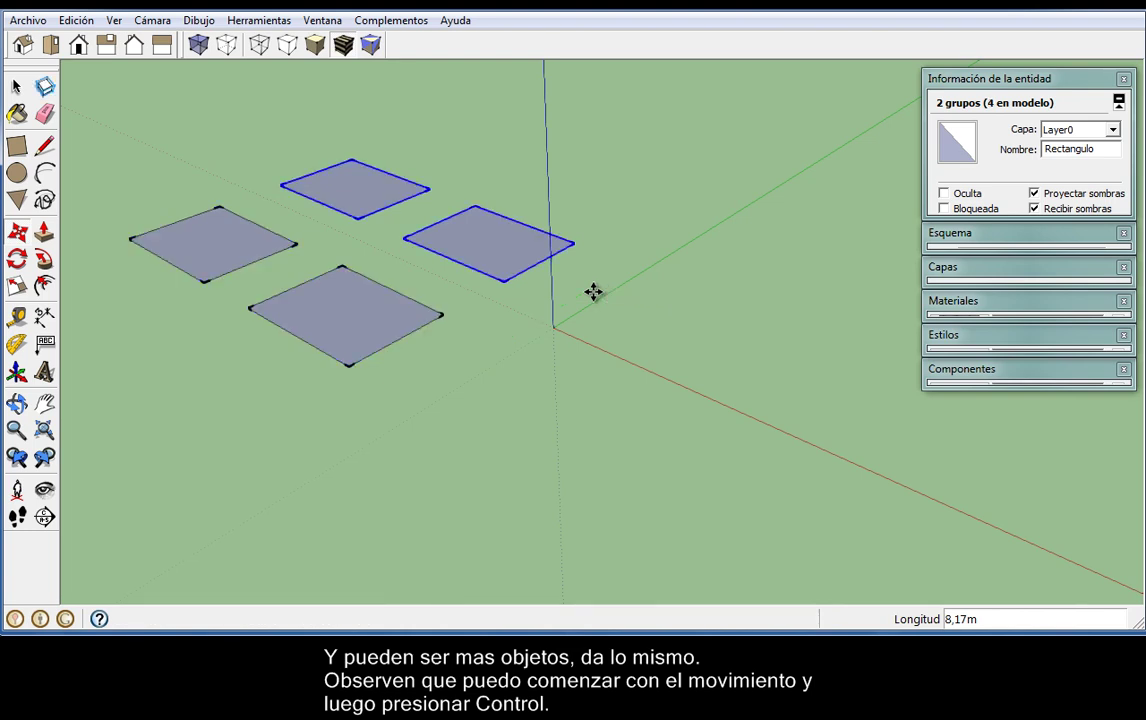
Set the copies' distance through 10, 8 and 7 to 5 m, then select all four tiles.
type("10")
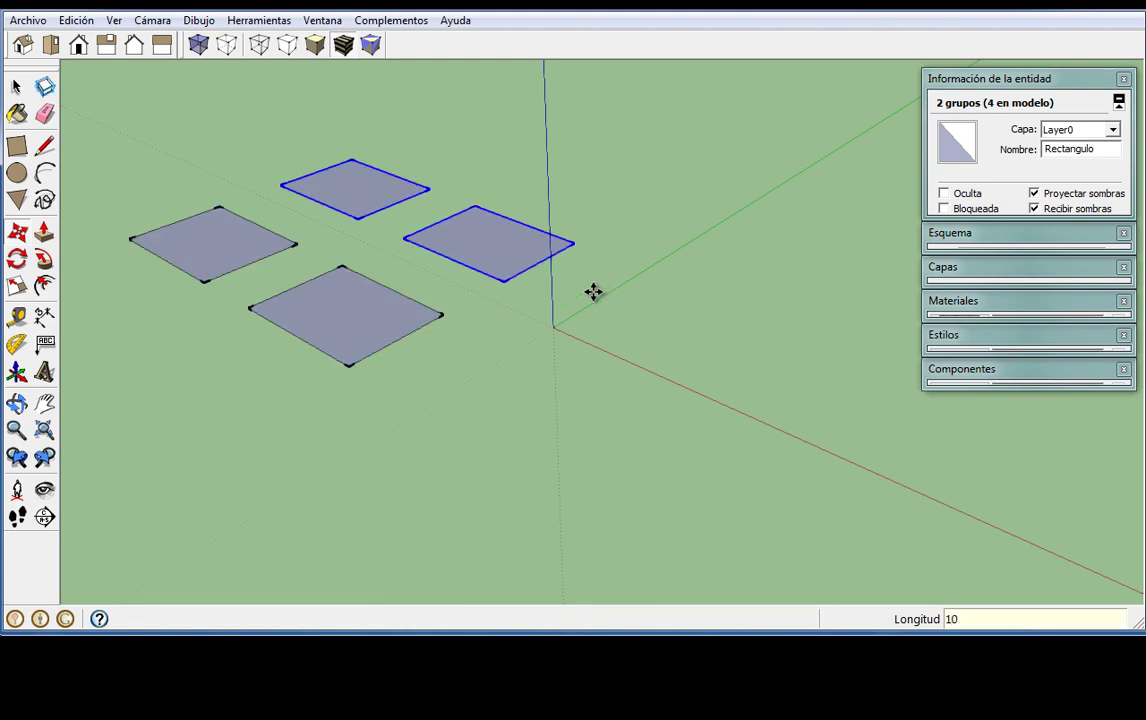
key("Return")
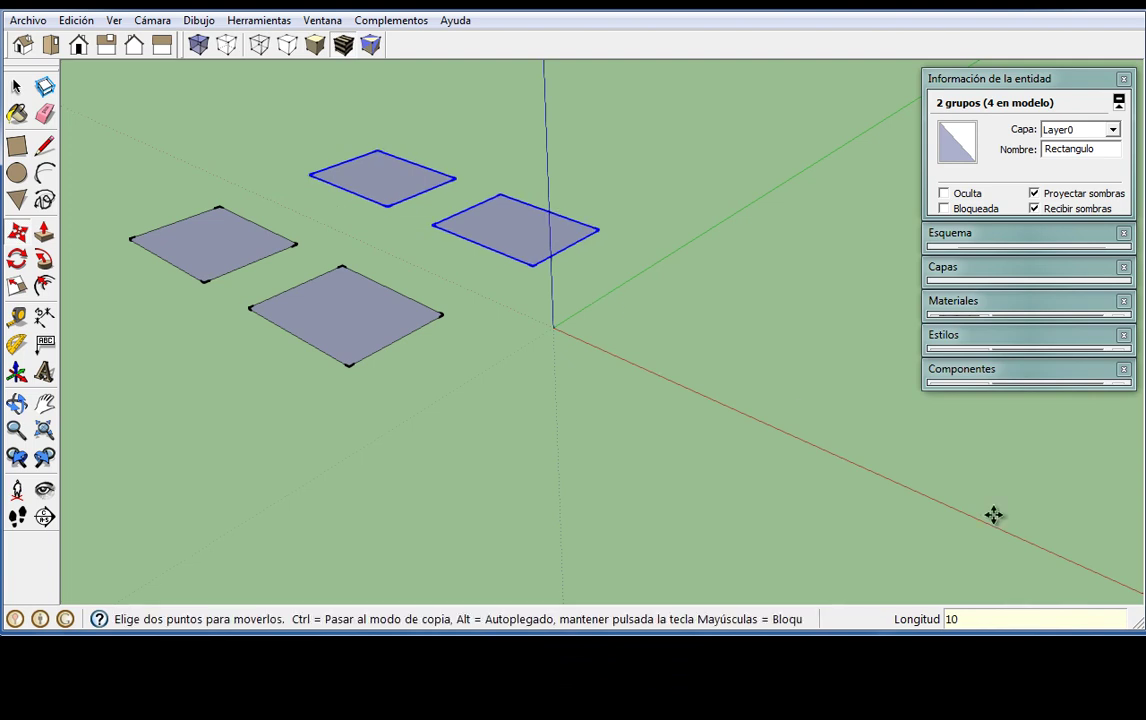
type("8")
key("Return")
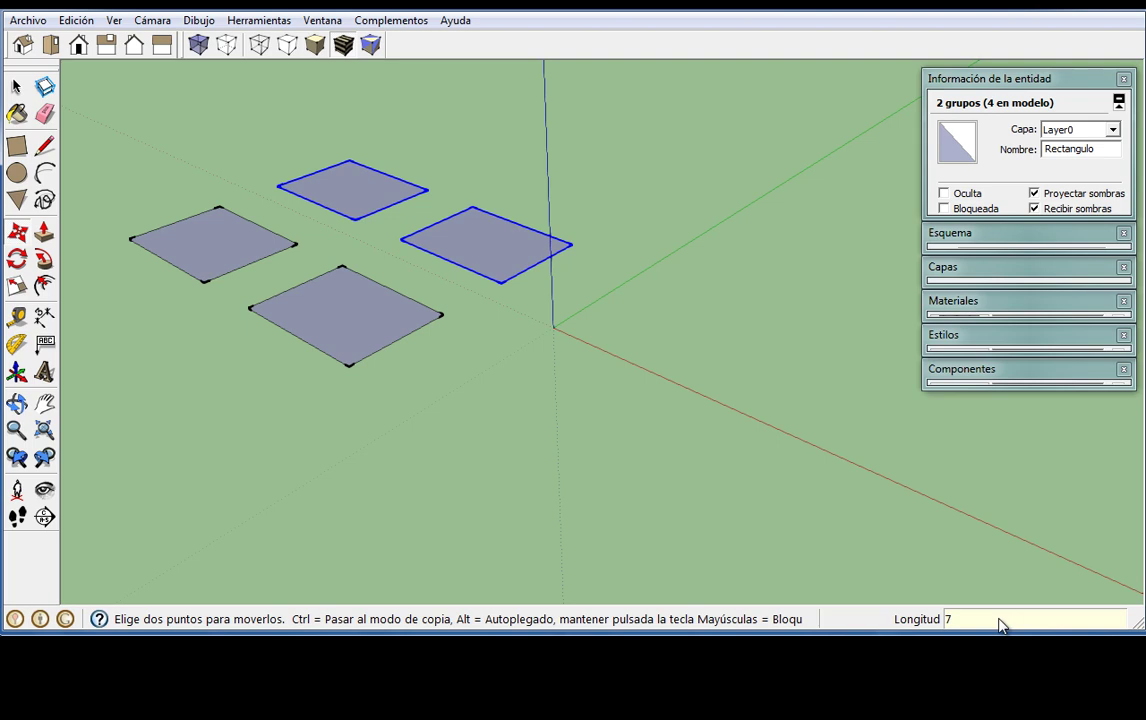
key("Return")
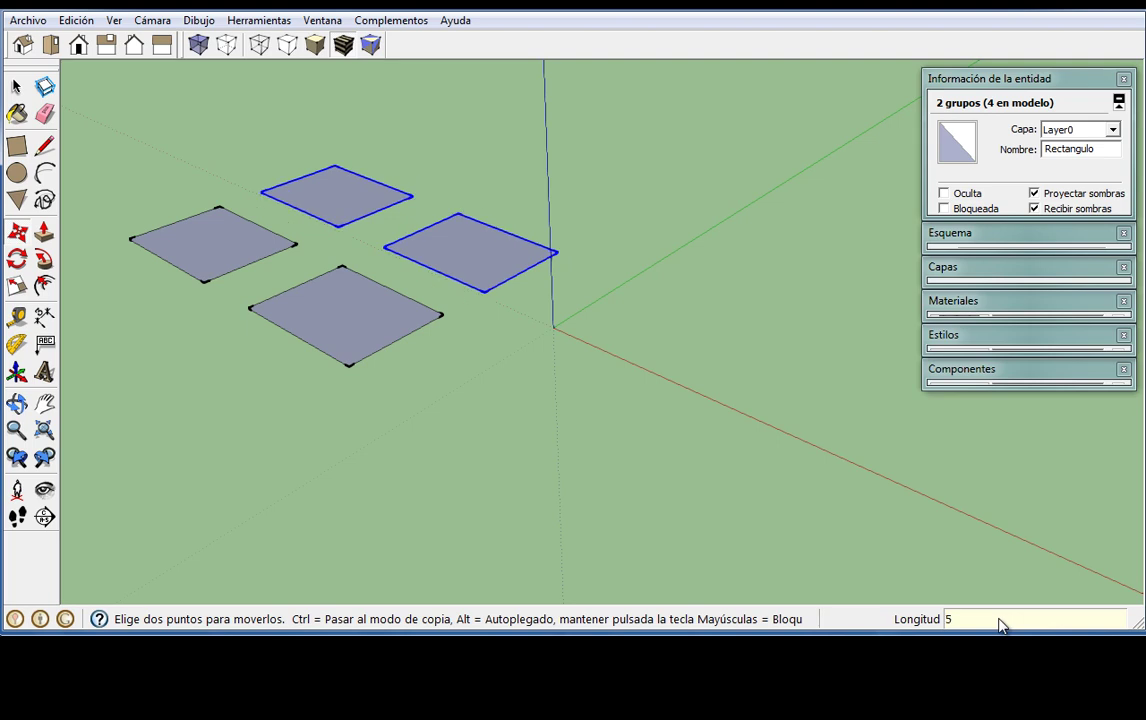
key("Return")
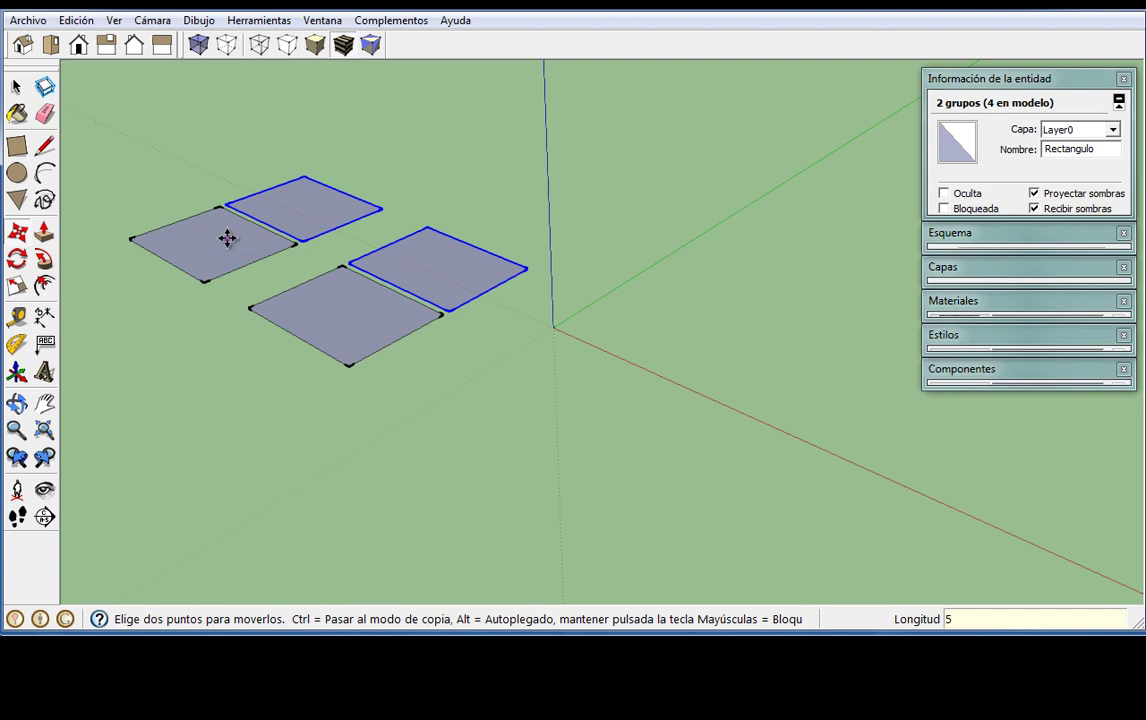
left_click_drag(92, 113, 620, 473)
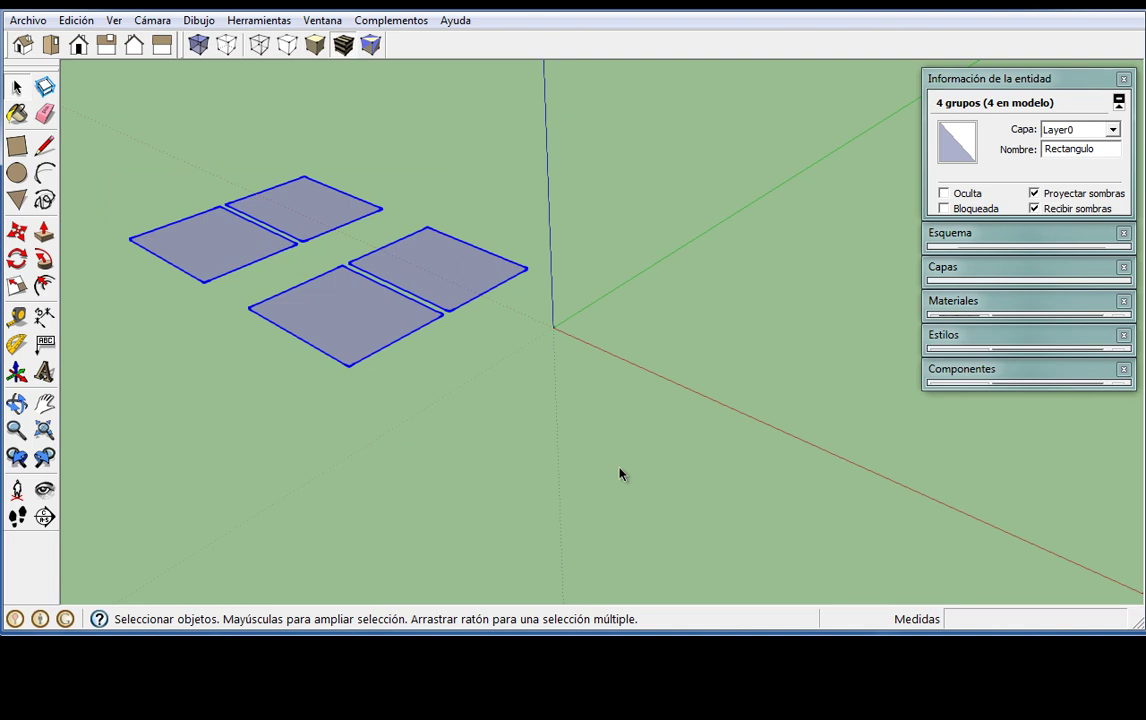
Copy the four Rectangulo tiles exactly 10 m along the green axis, then box-select all eight.
key("m")
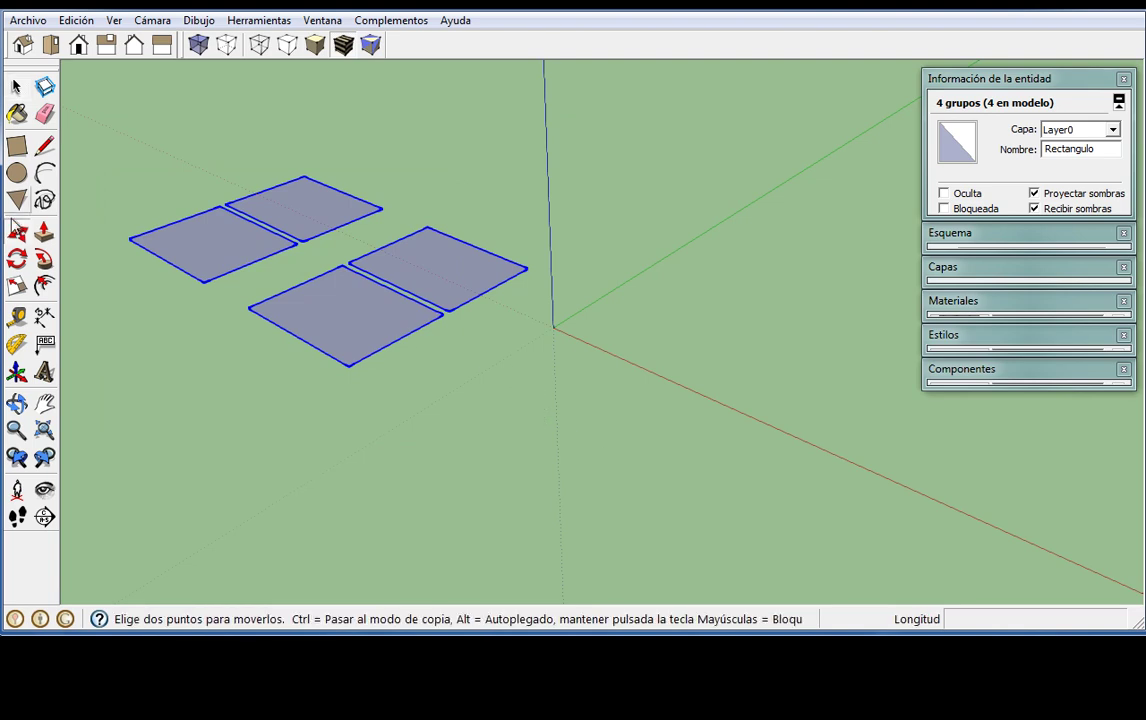
left_click(450, 387)
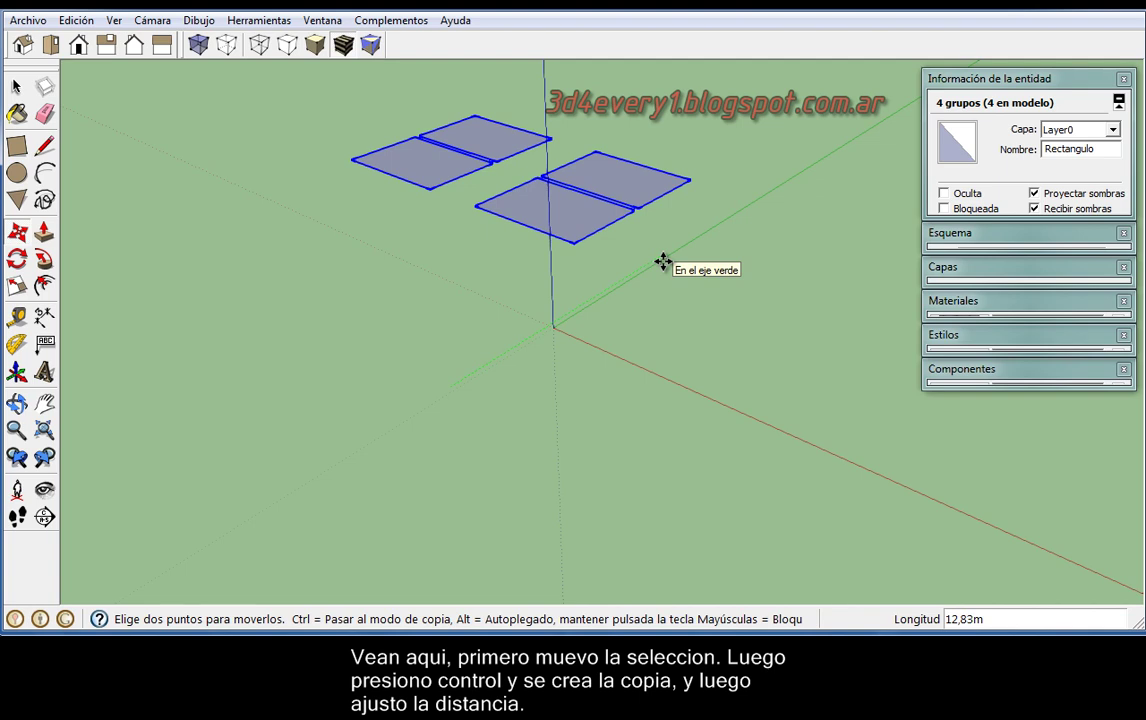
key("ctrl")
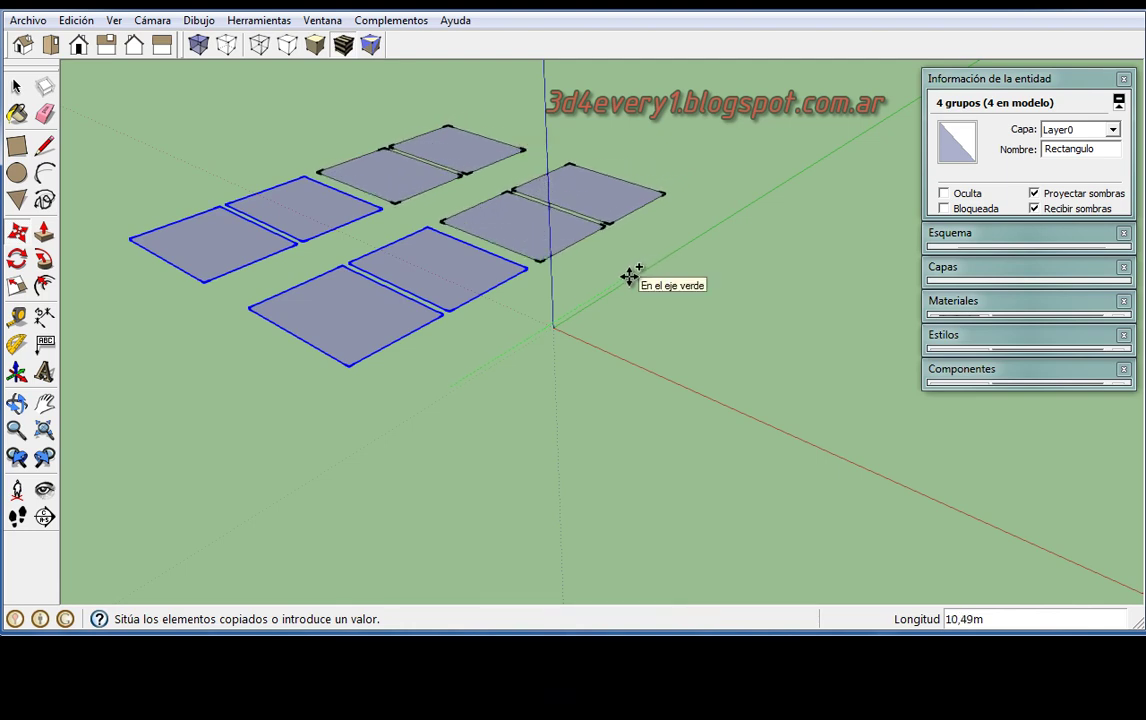
left_click(630, 276)
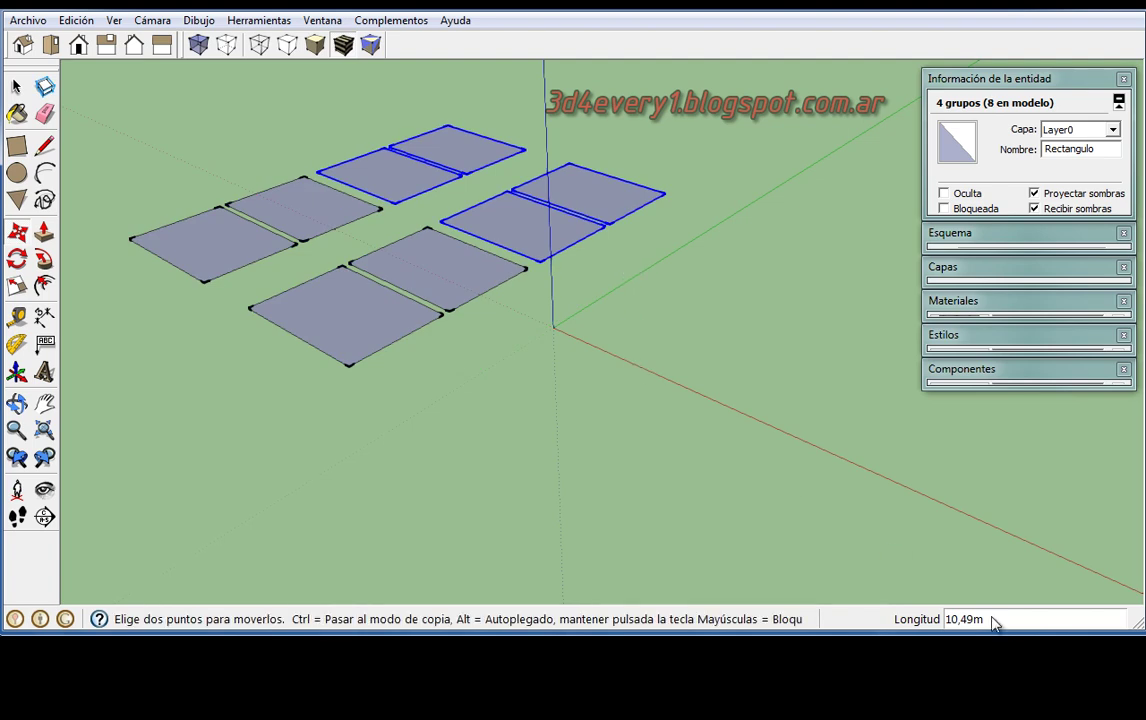
type("10")
key("Return")
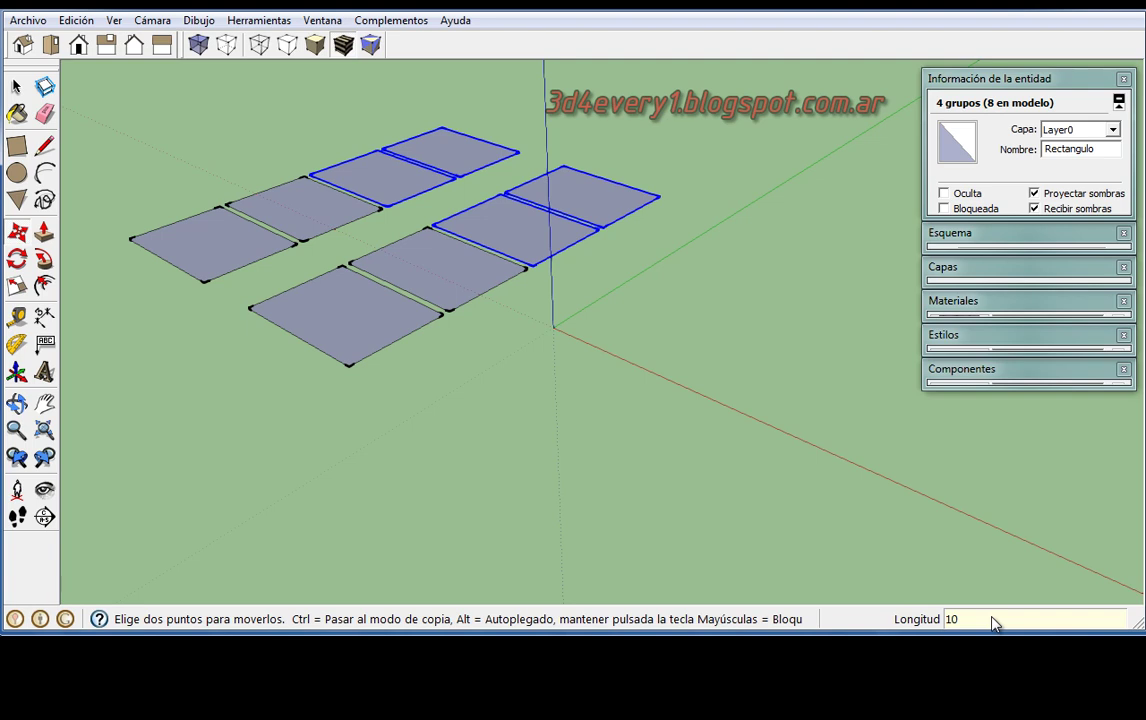
left_click(16, 87)
left_click_drag(99, 94, 717, 463)
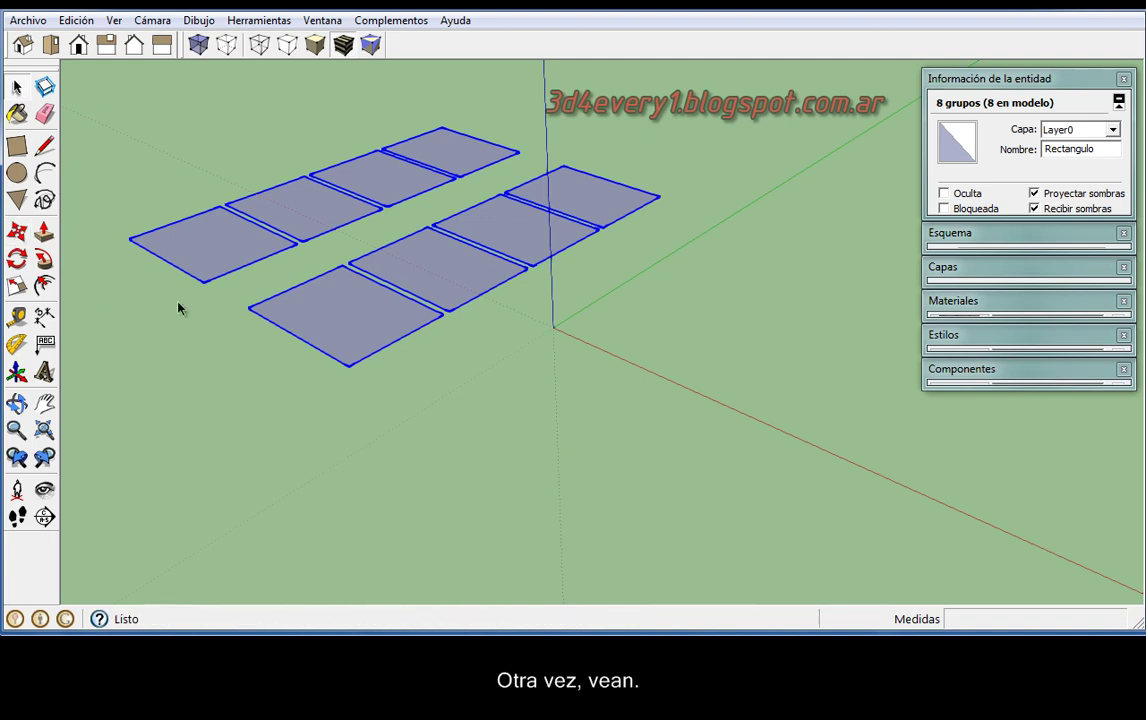
Copy all eight tiles along the red axis, setting the offset to 16 then 17 m.
left_click(17, 233)
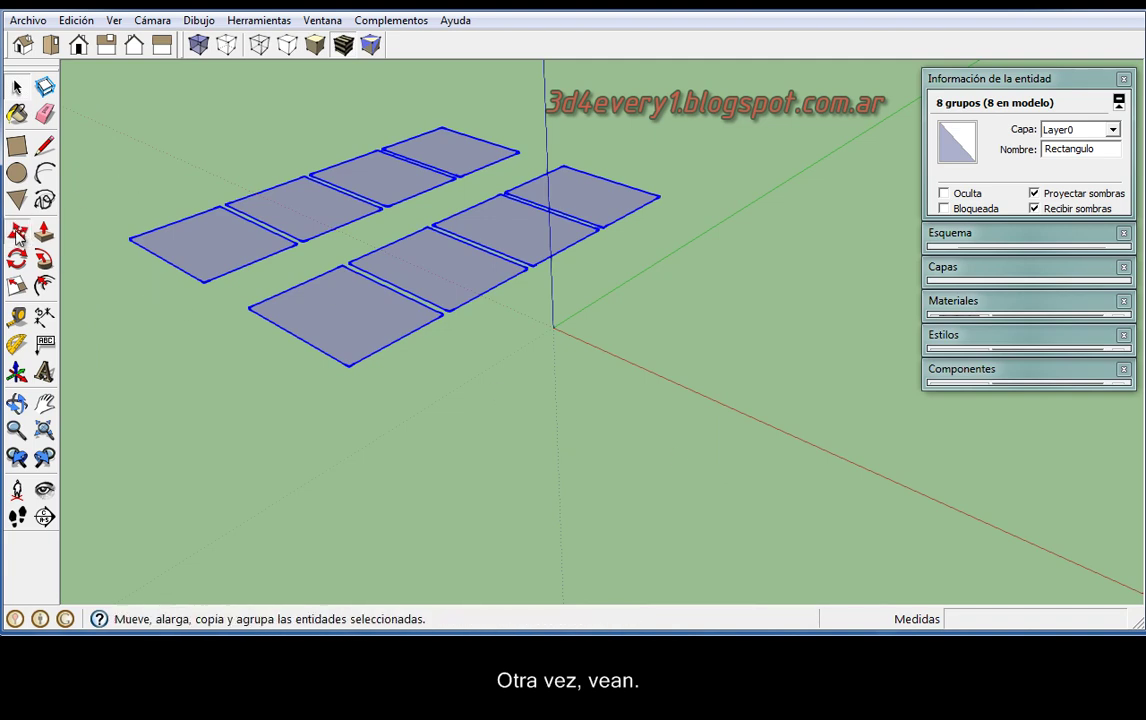
left_click(150, 295)
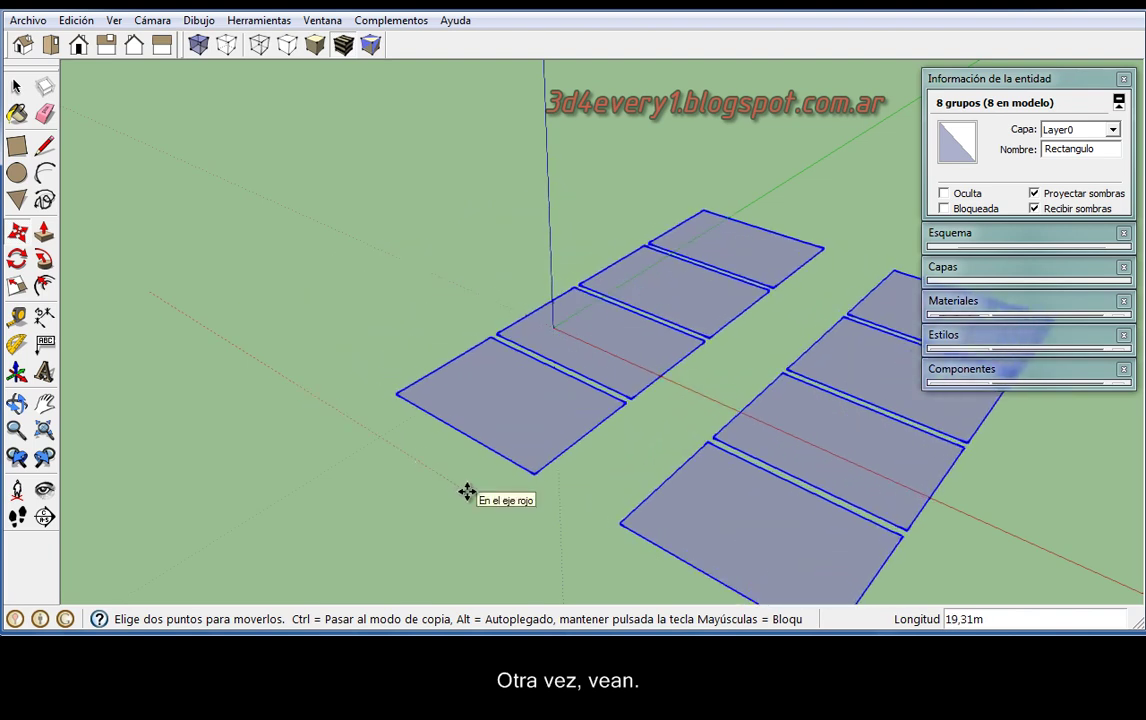
key("ctrl")
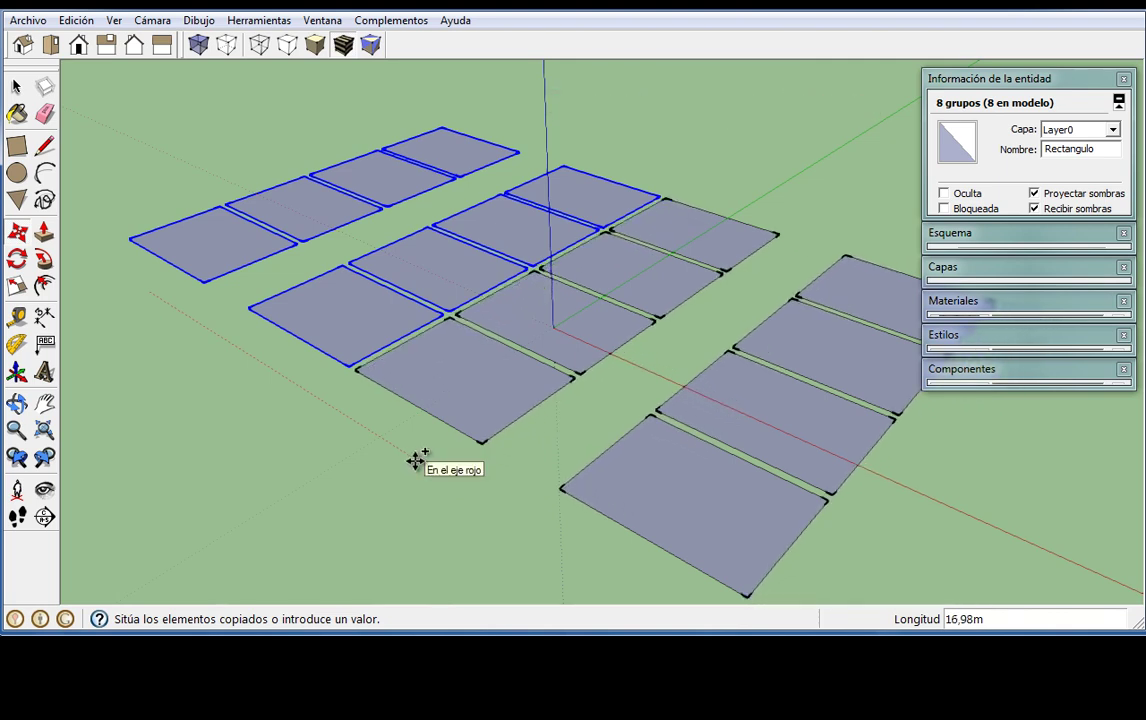
left_click(415, 460)
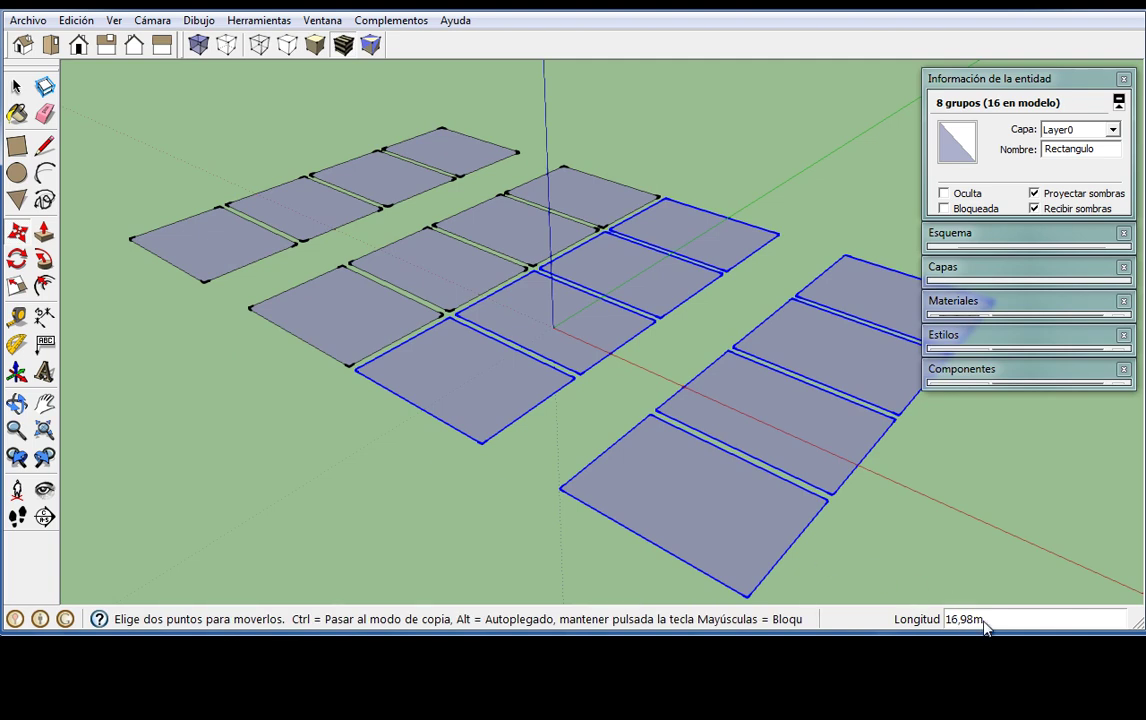
type("16")
key("Return")
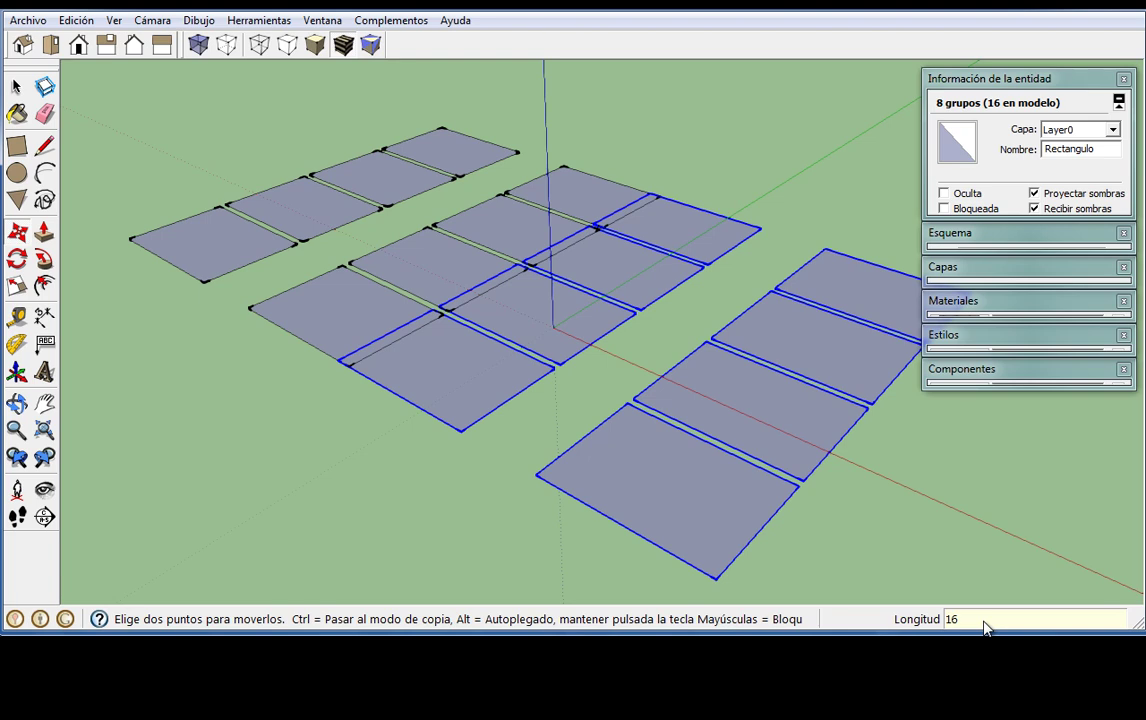
type("17")
key("Return")
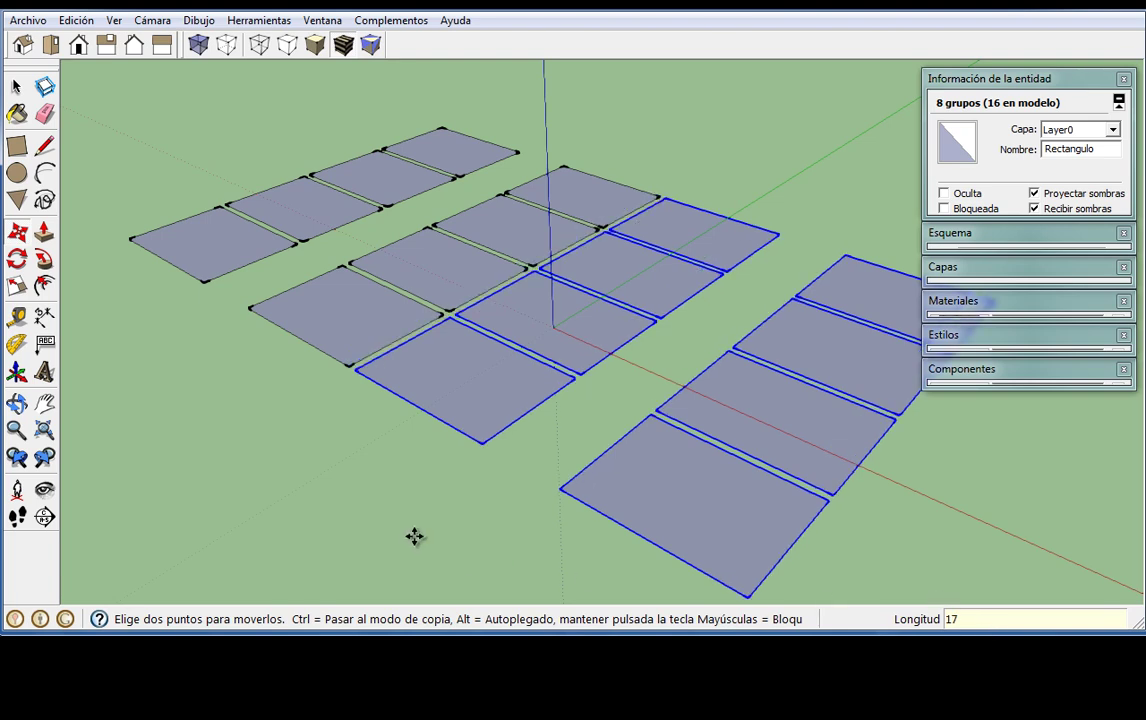
left_click(16, 87)
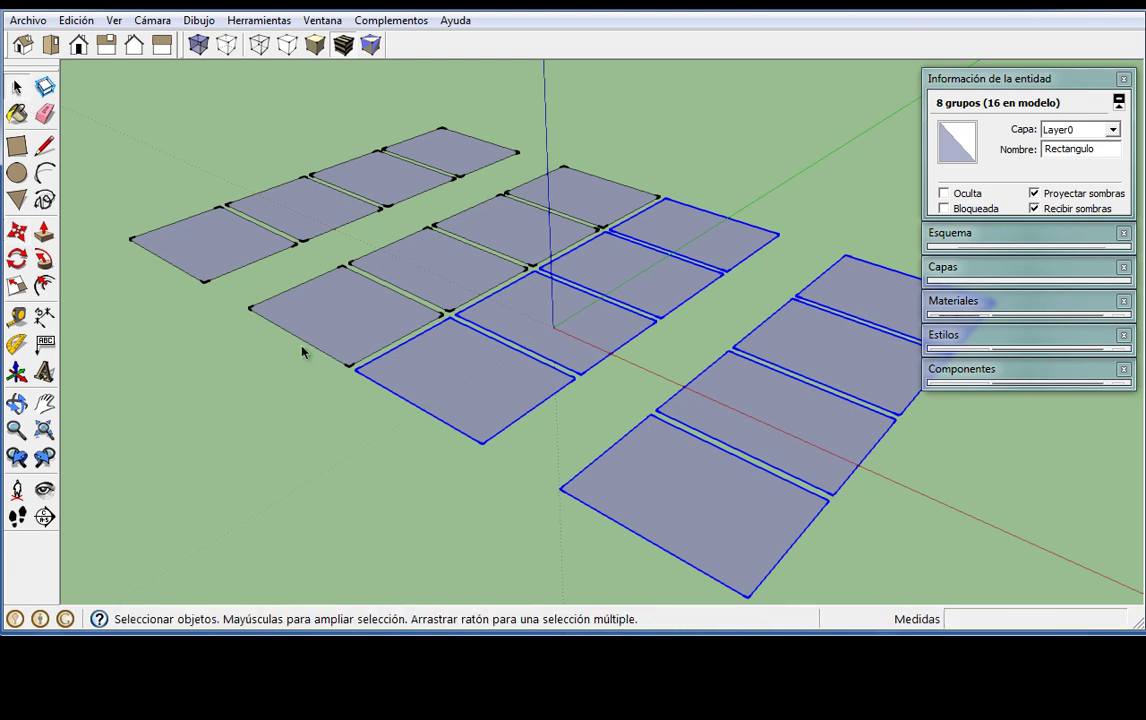
Rotate the front middle-grid tile -90° flat about its centre using the Move tool's rotation grip.
mouse_move(465, 460)
middle_mouse_down()
mouse_move(425, 414)
mouse_move(655, 443)
mouse_move(780, 422)
mouse_move(611, 455)
mouse_move(402, 458)
mouse_move(407, 432)
mouse_move(412, 471)
middle_mouse_up()
scroll(425, 417, "down", 2)
scroll(414, 425, "down", 2)
scroll(403, 430, "up", 2)
left_click(457, 367)
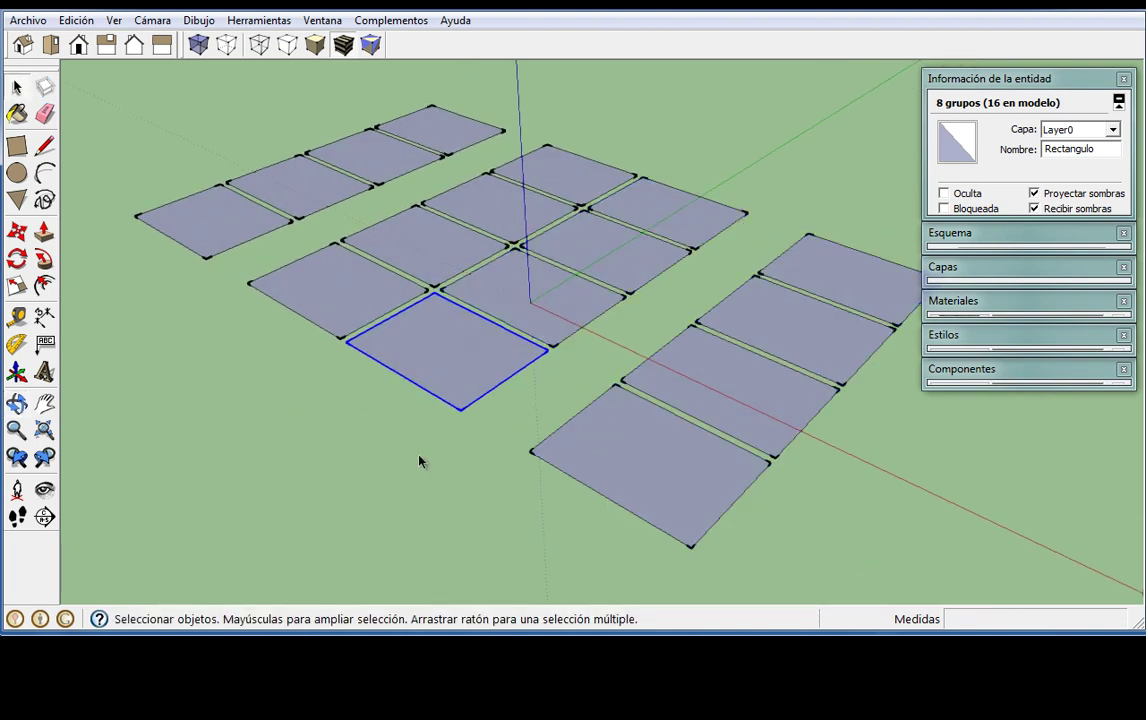
left_click(18, 233)
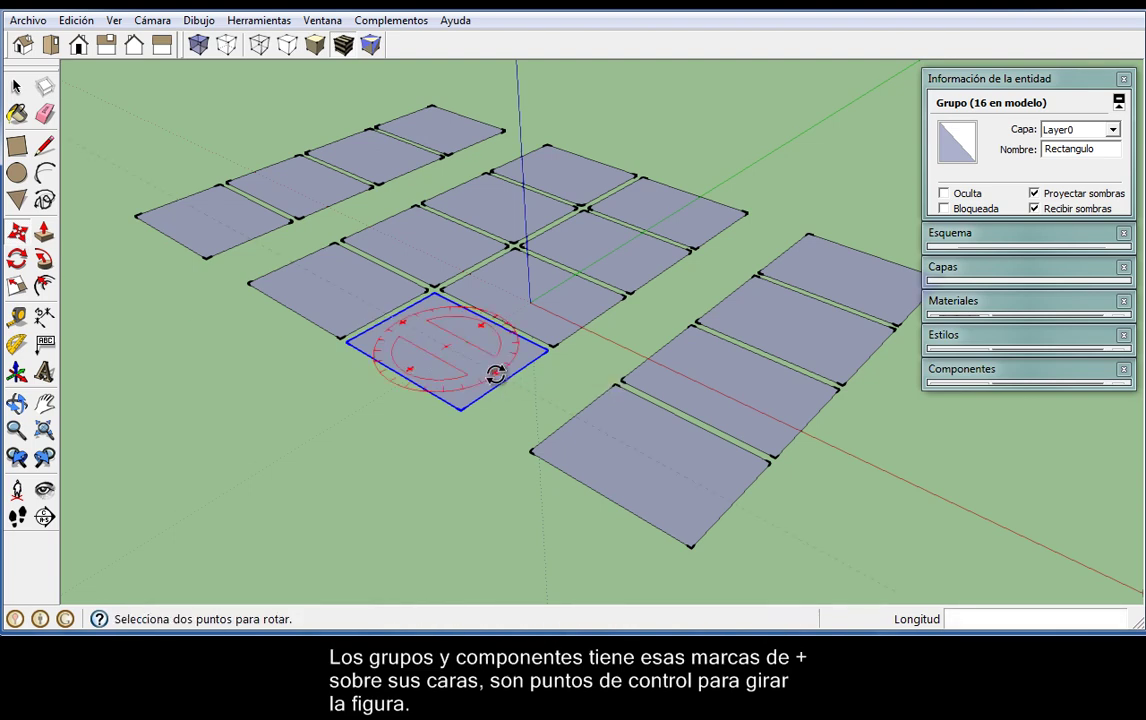
left_click(495, 373)
left_click(389, 382)
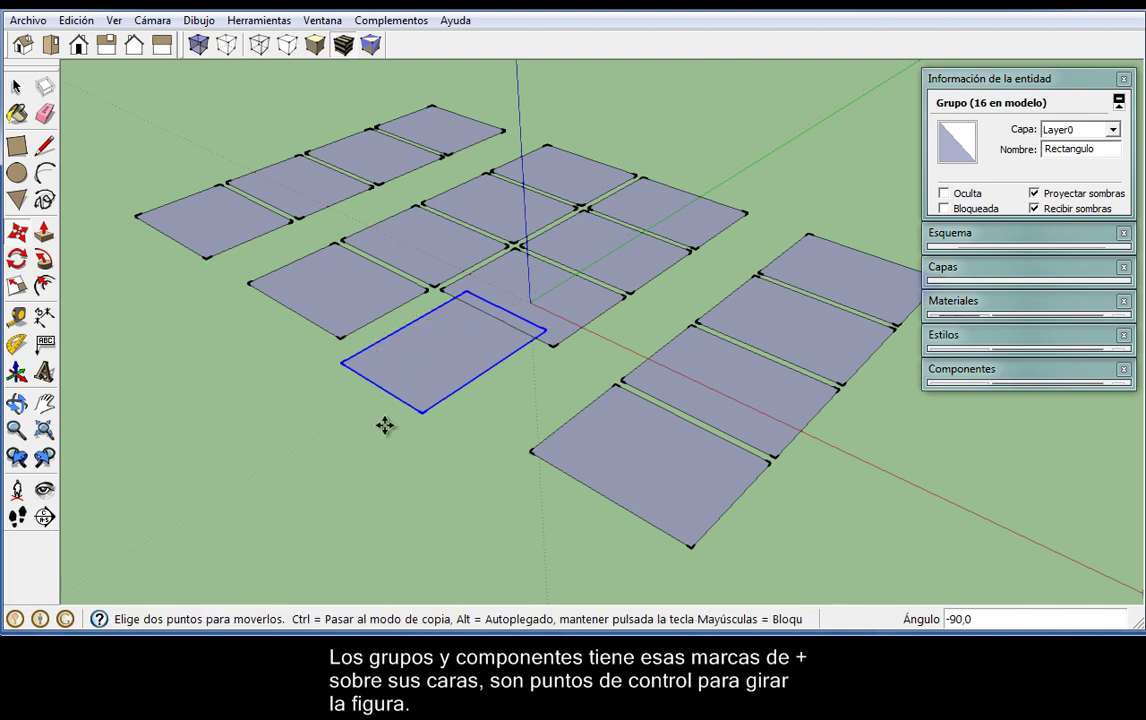
Give the front right-row tile the same quarter-turn rotation flat on the ground.
key("space")
left_click(606, 473)
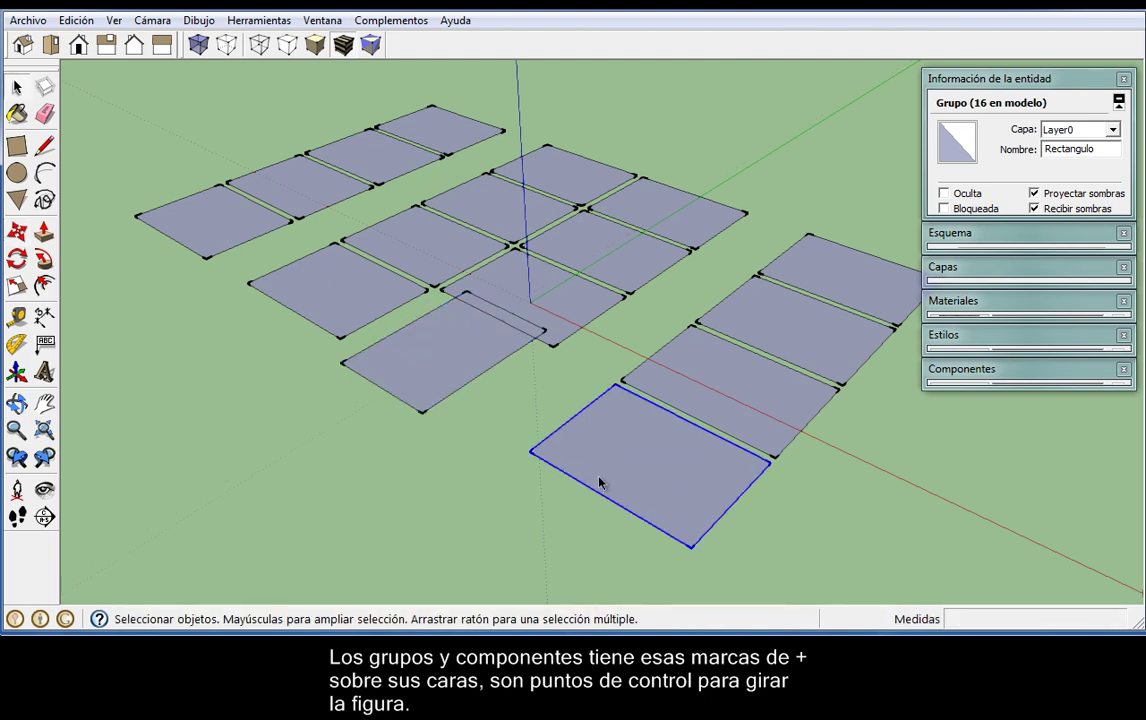
key("m")
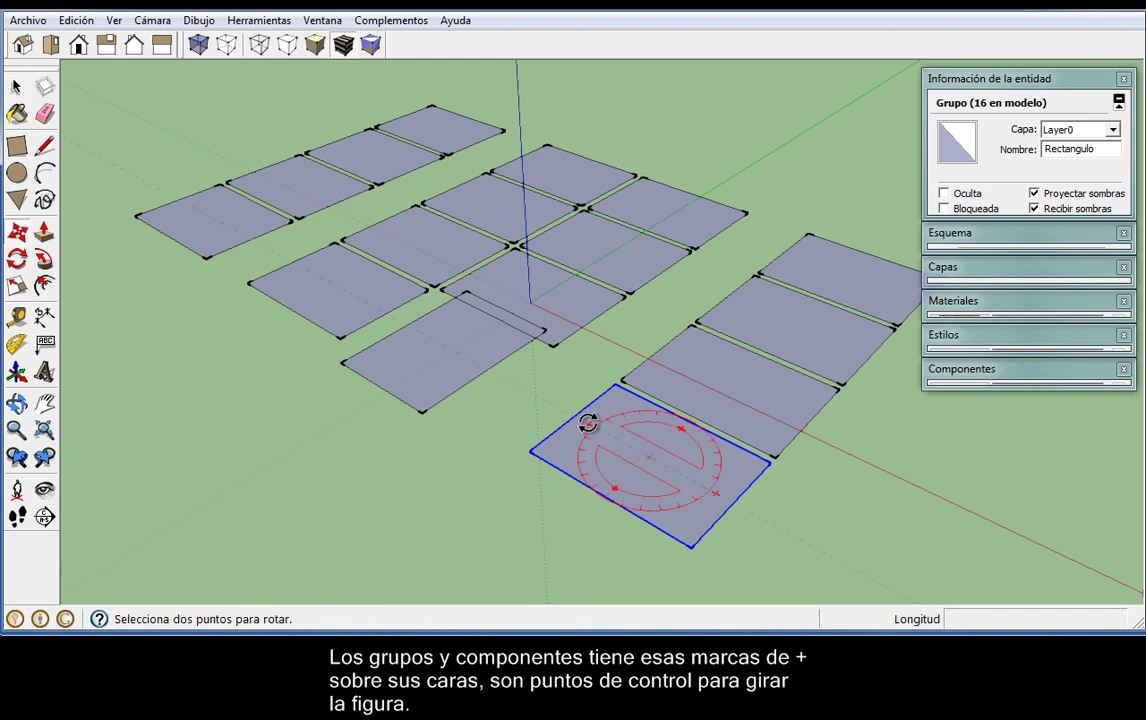
left_click(588, 423)
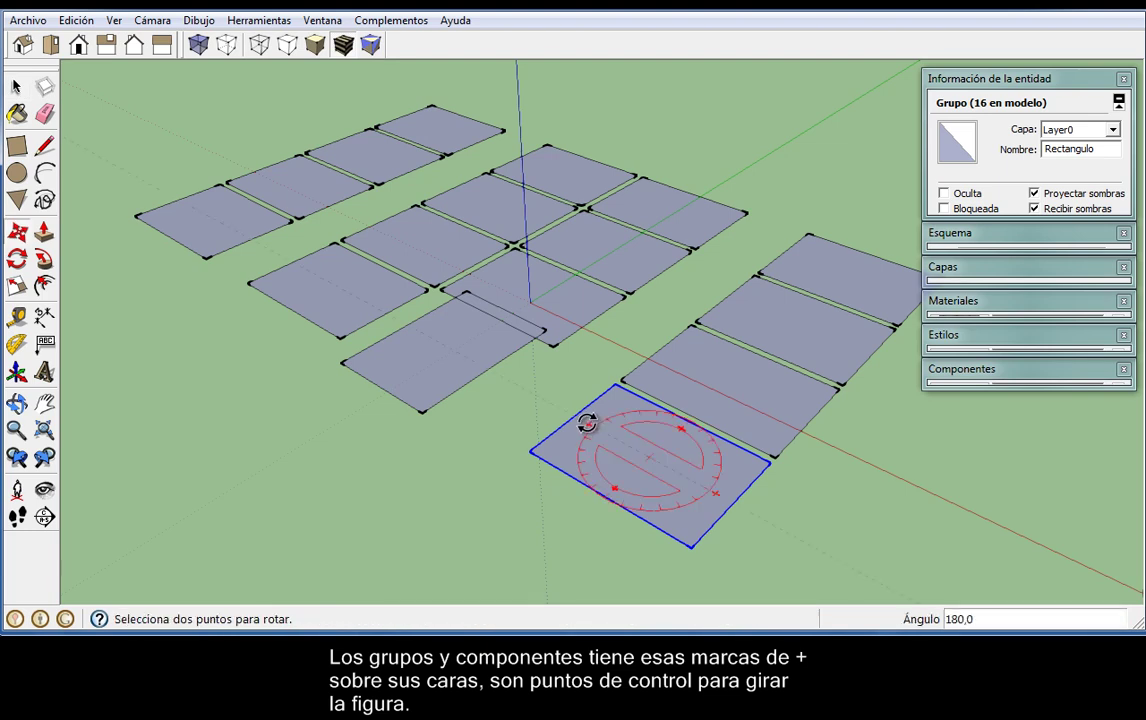
left_click(616, 488)
middle_click_drag(616, 487, 659, 402)
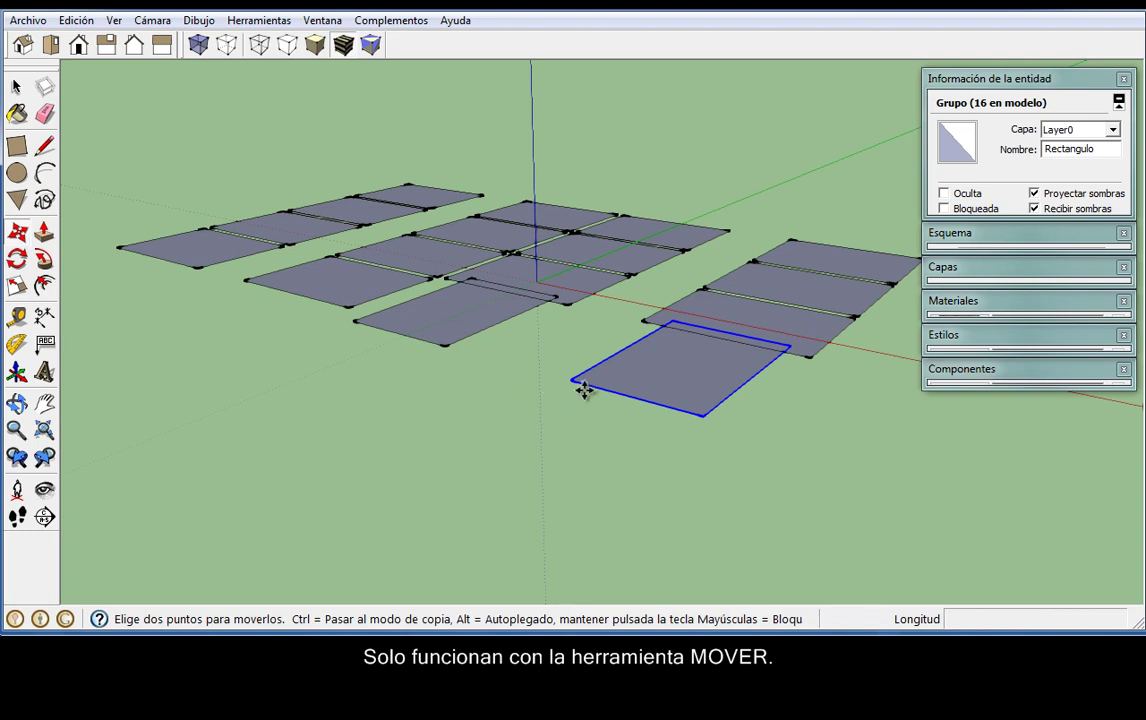
mouse_move(583, 385)
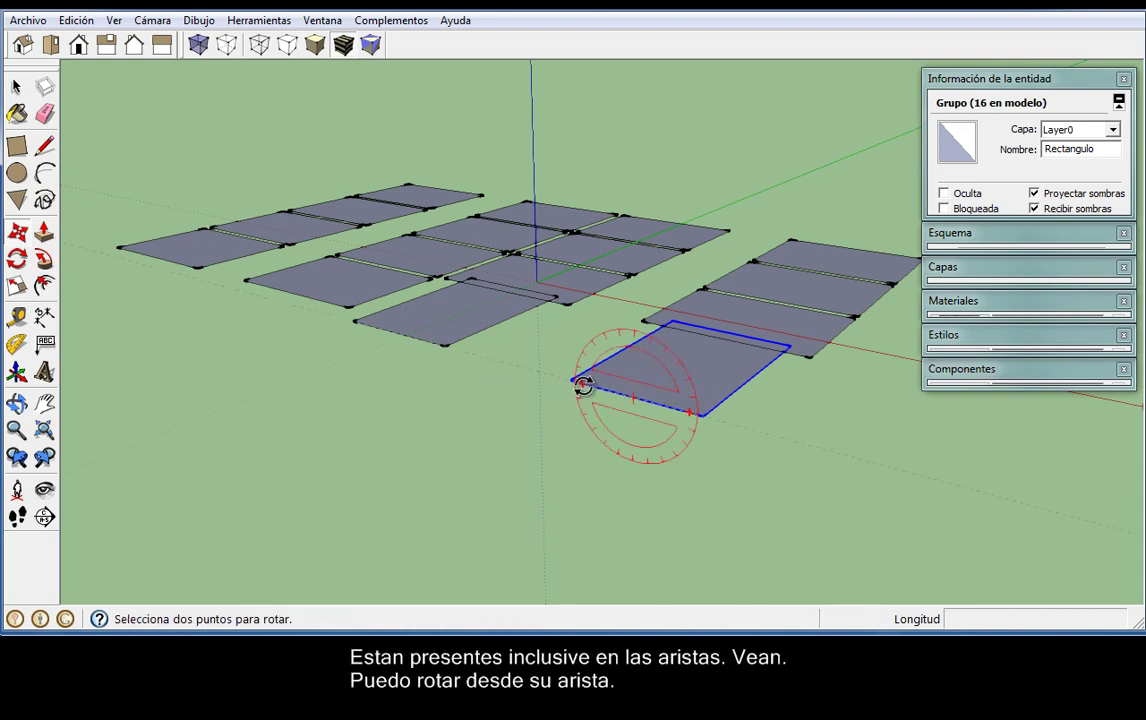
Stand the right-row tile upright on its edge at 90°.
left_click(584, 386)
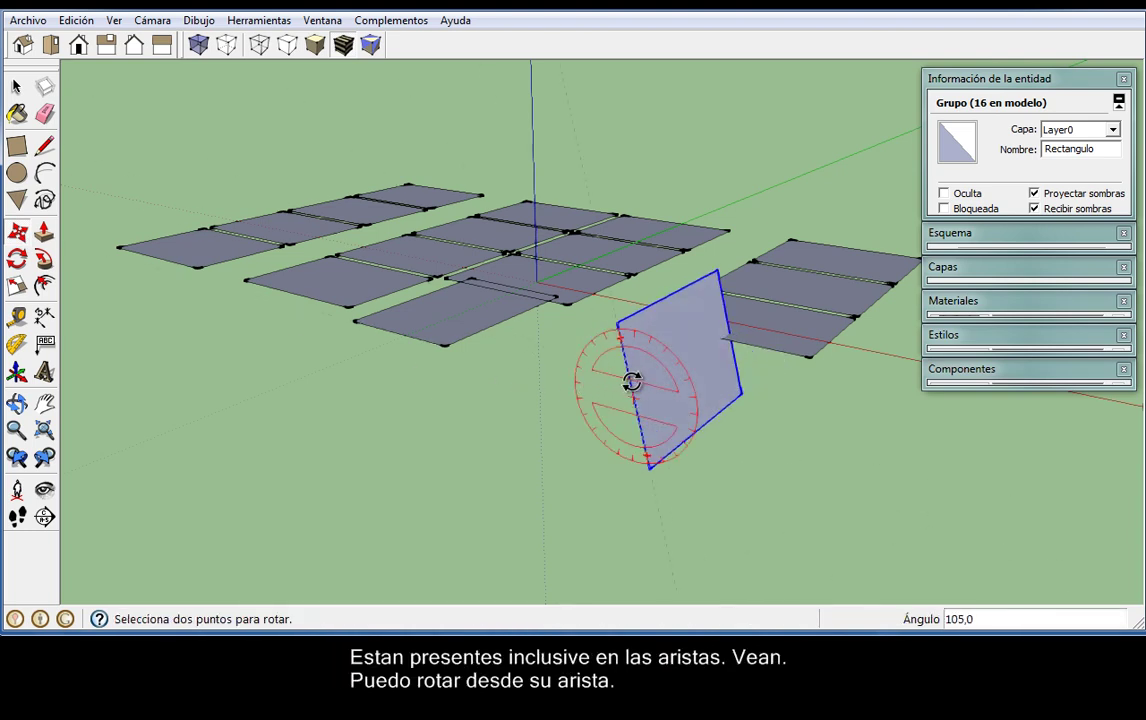
left_click(633, 378)
mouse_move(496, 425)
middle_mouse_down()
mouse_move(553, 421)
mouse_move(494, 417)
mouse_move(481, 440)
middle_mouse_up()
key("m")
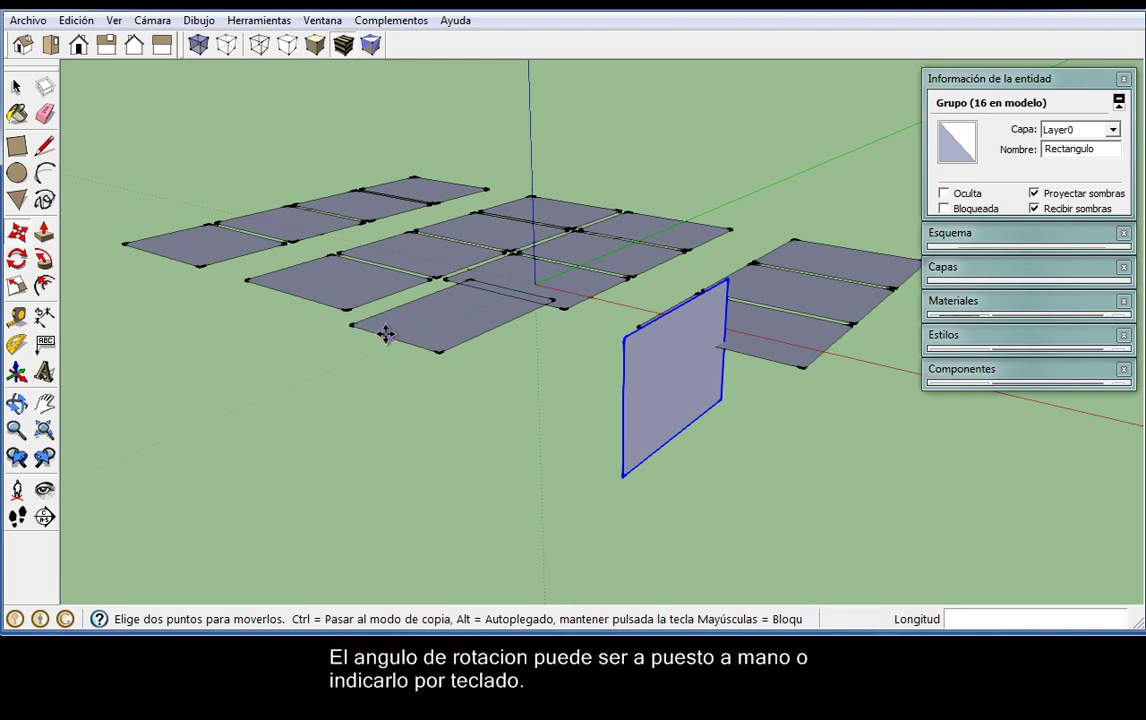
Rotate the front flat middle-grid tile -45° about its near edge with the Rotate tool.
key("space")
left_click(432, 333)
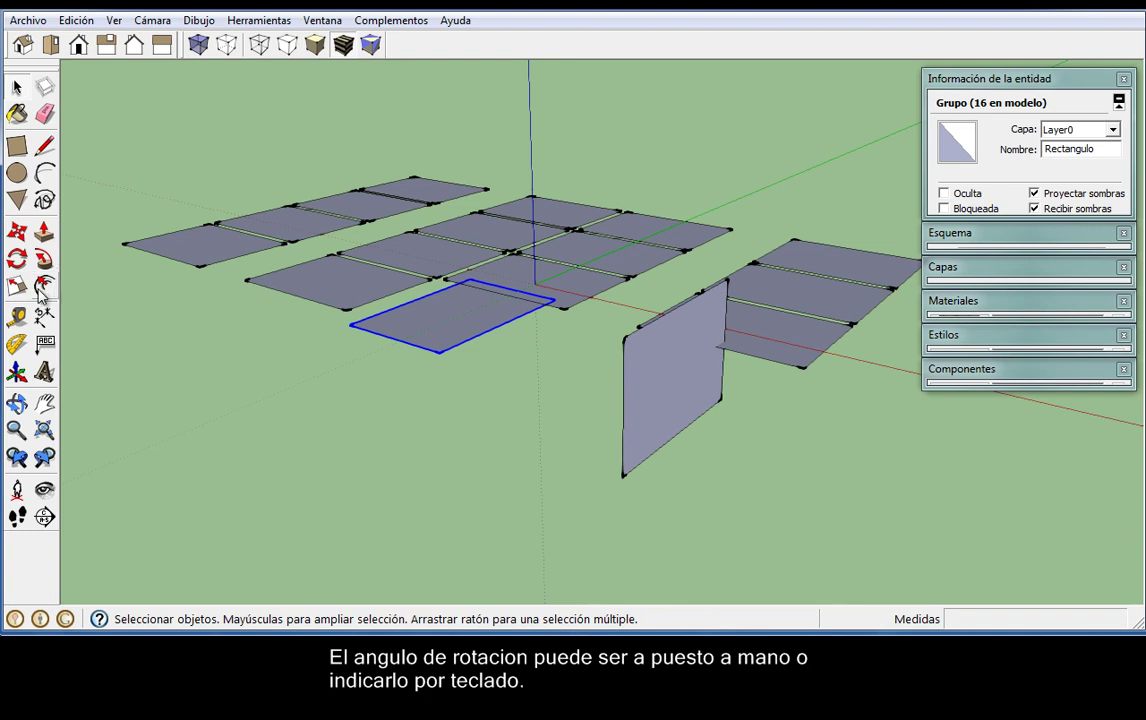
left_click(16, 232)
key("q")
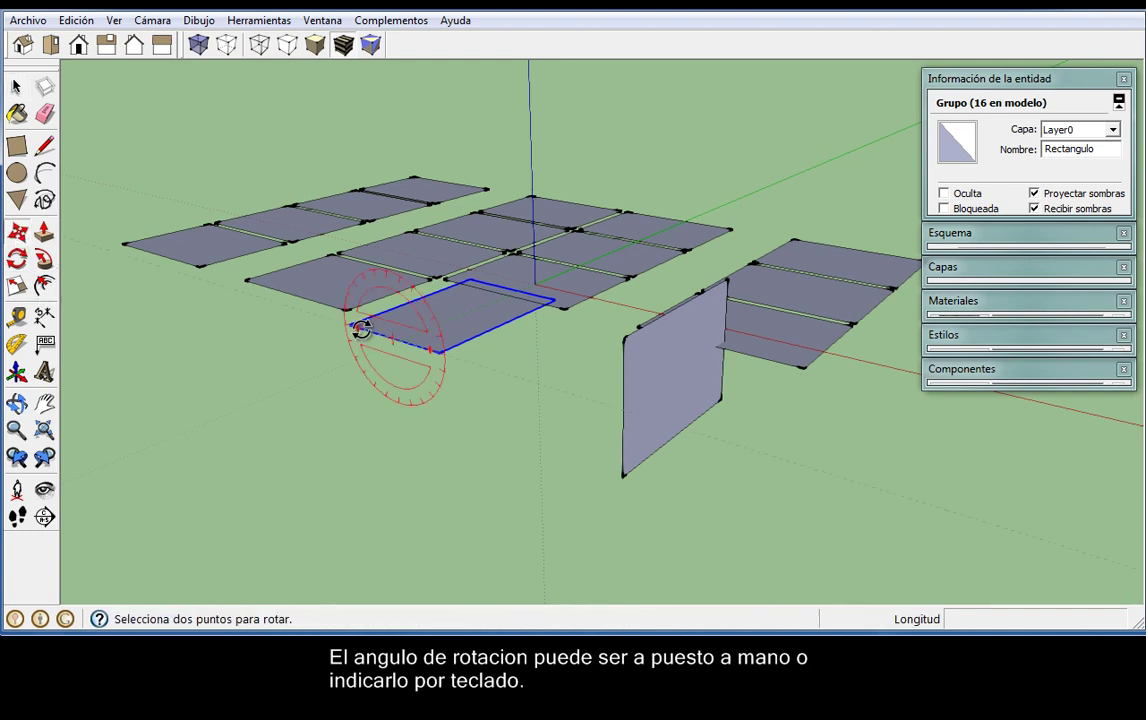
key("m")
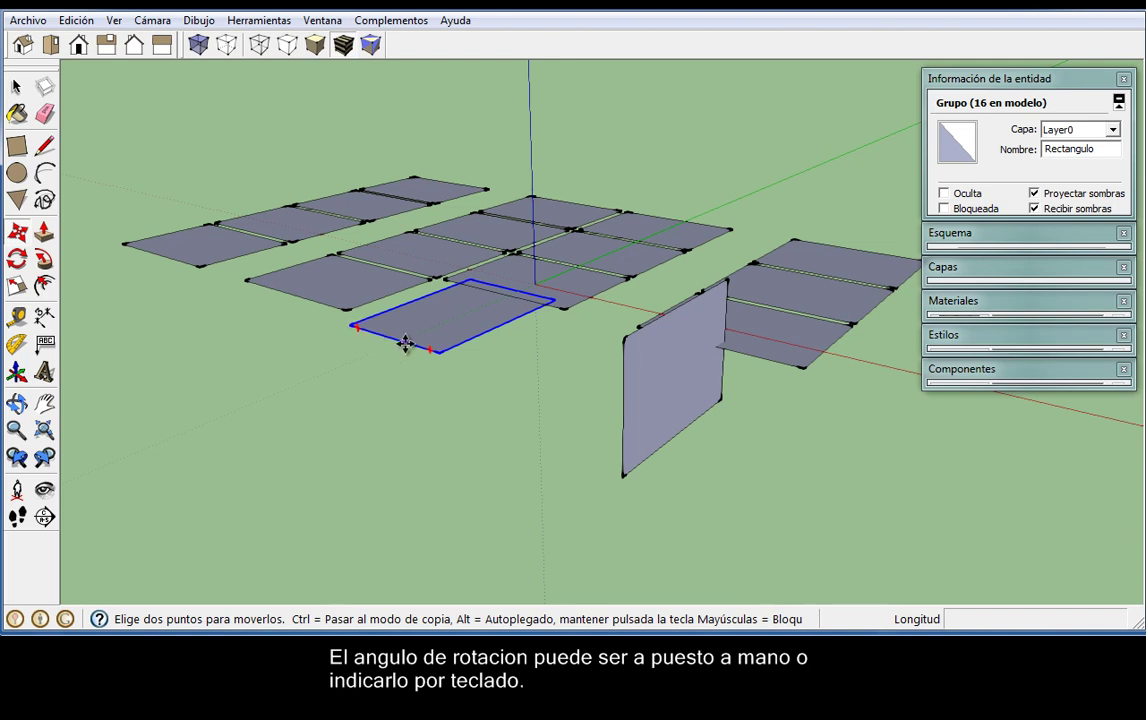
key("q")
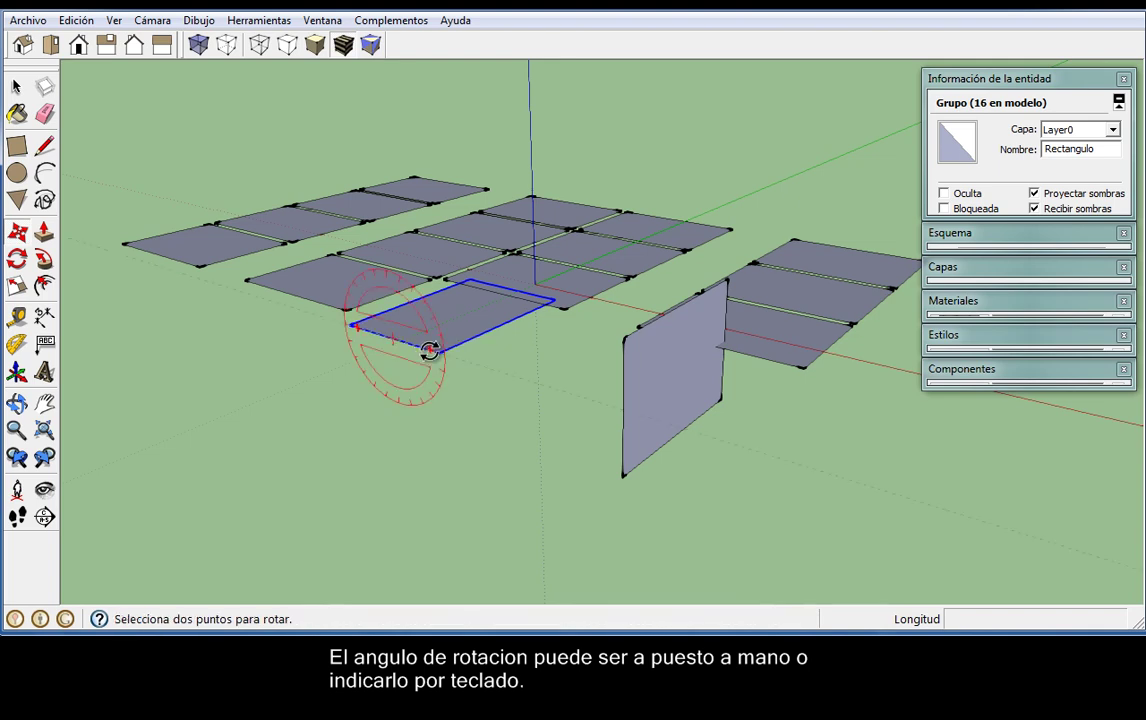
left_click(428, 350)
left_click(422, 375)
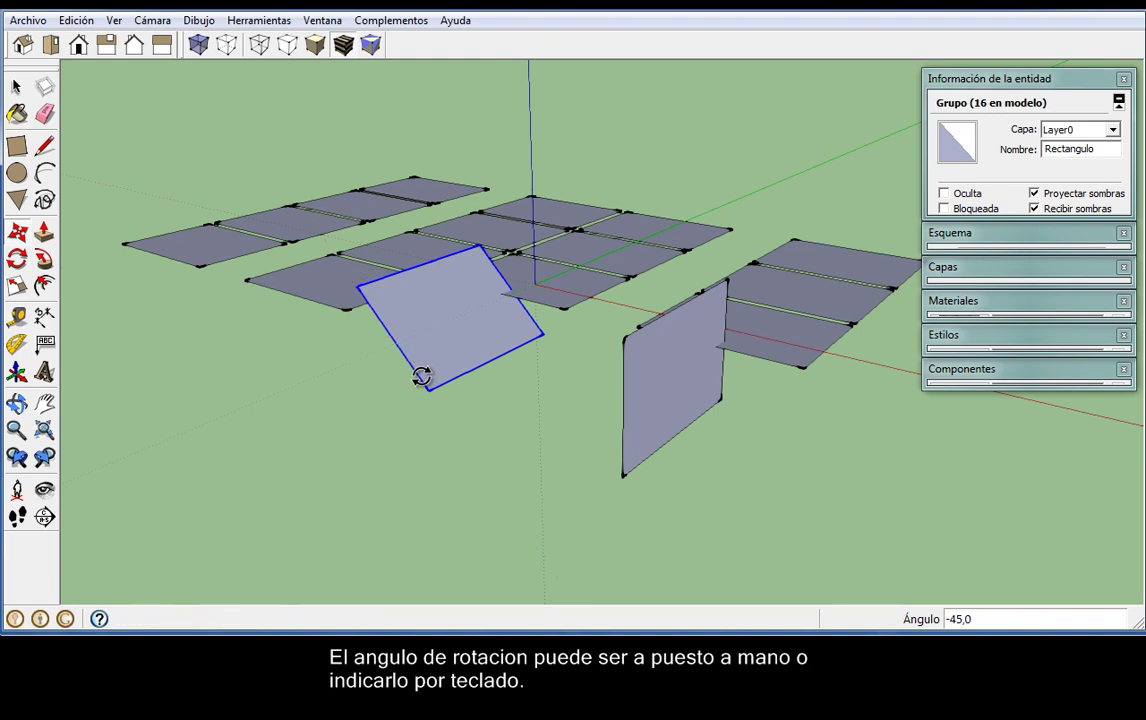
key("m")
middle_click_drag(345, 366, 380, 373)
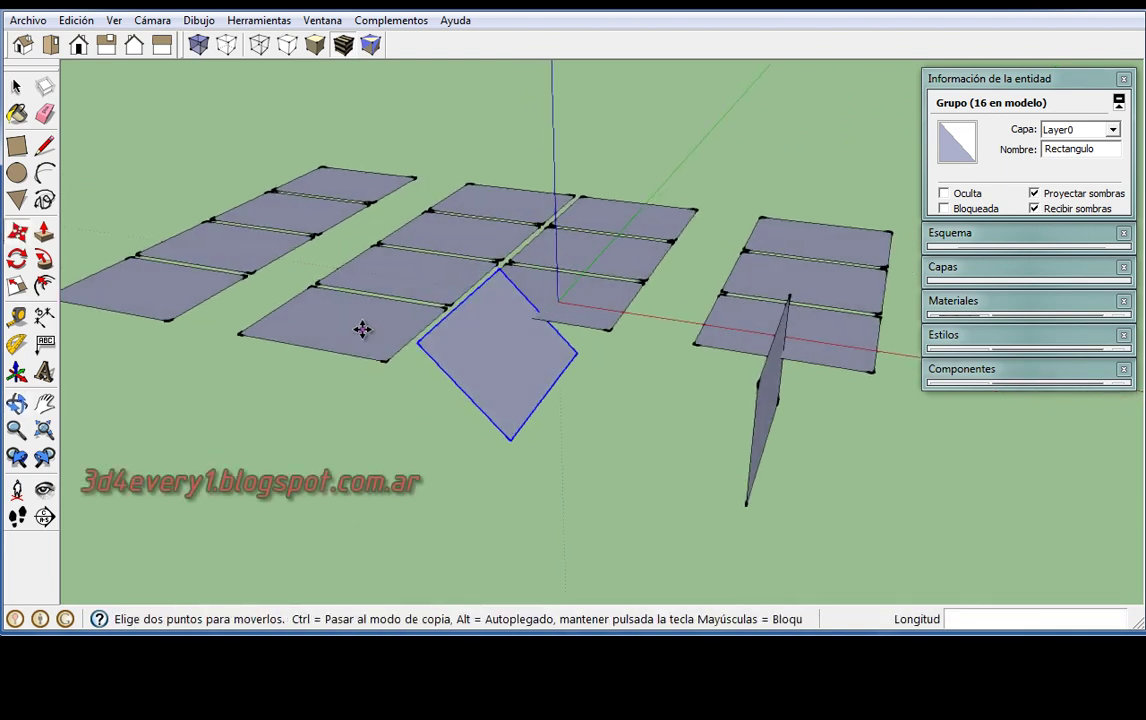
key("space")
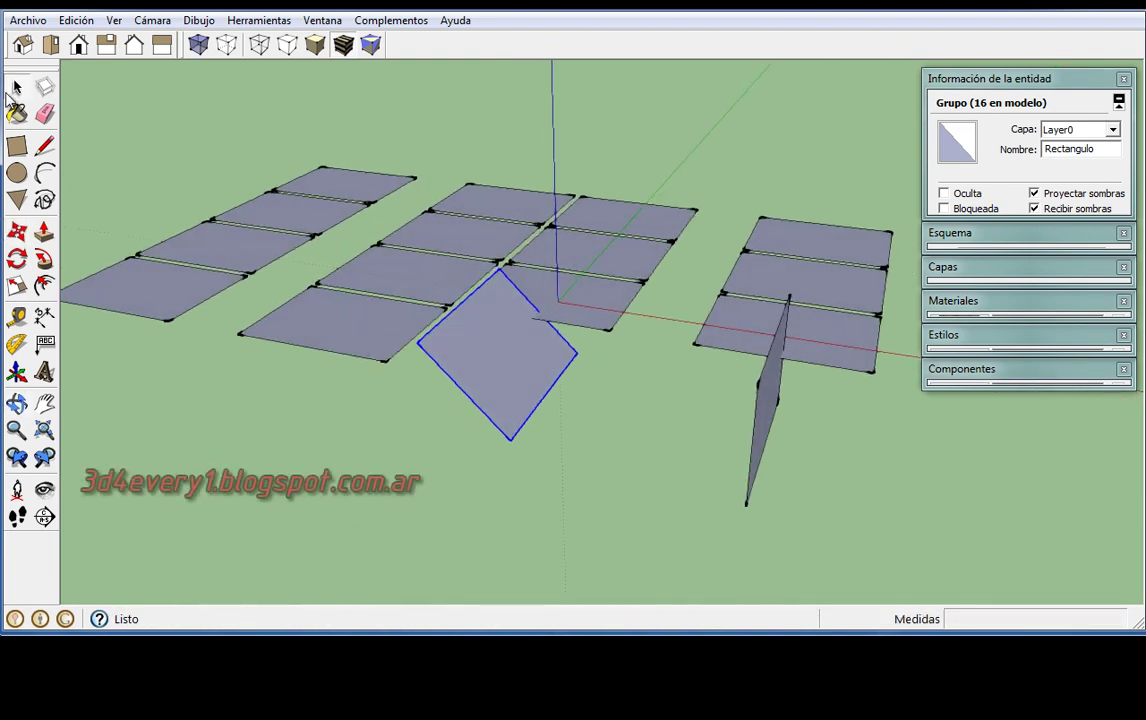
Rotate the front-left middle-grid panel -120° by entering q-120.
left_click(312, 323)
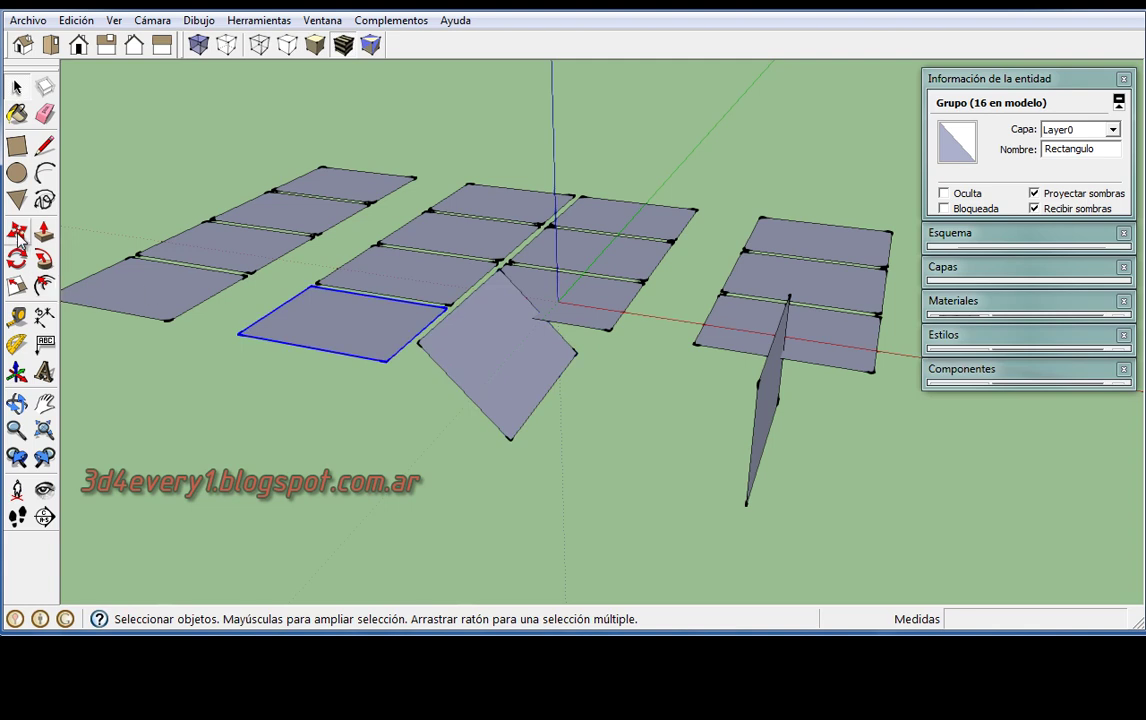
key("m")
type("q")
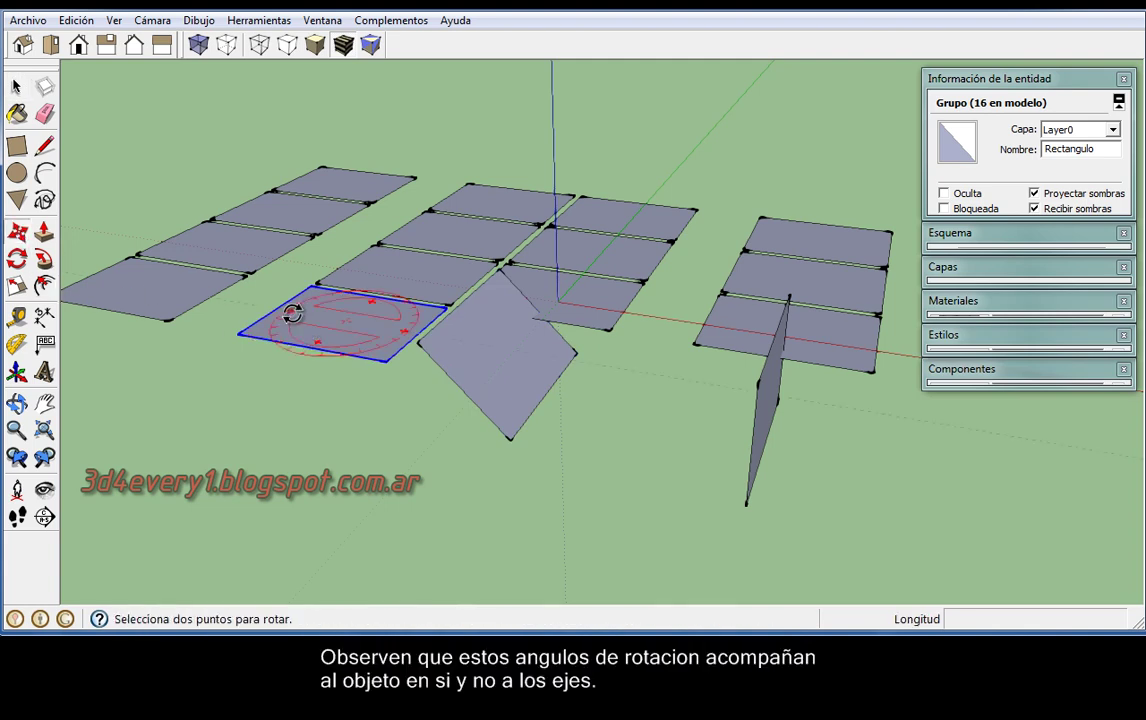
type("-120")
key("Return")
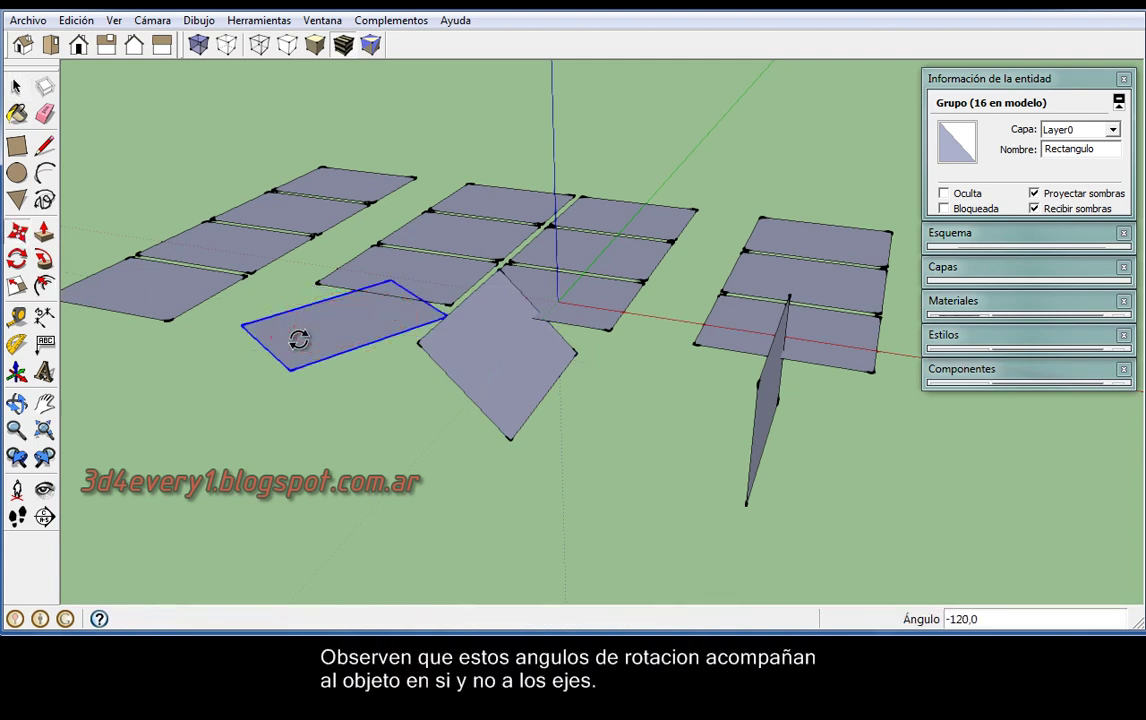
key("m")
Rotate the selected panel 135° about its edge.
middle_click_drag(235, 386, 463, 379)
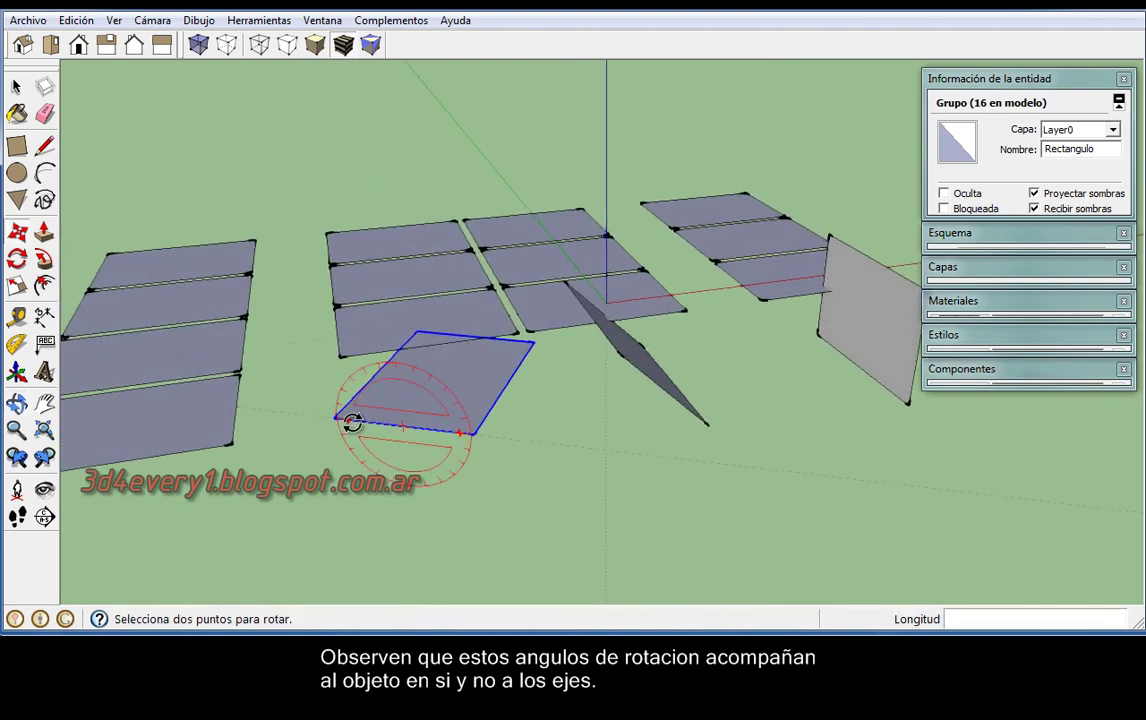
key("q")
left_click(348, 422)
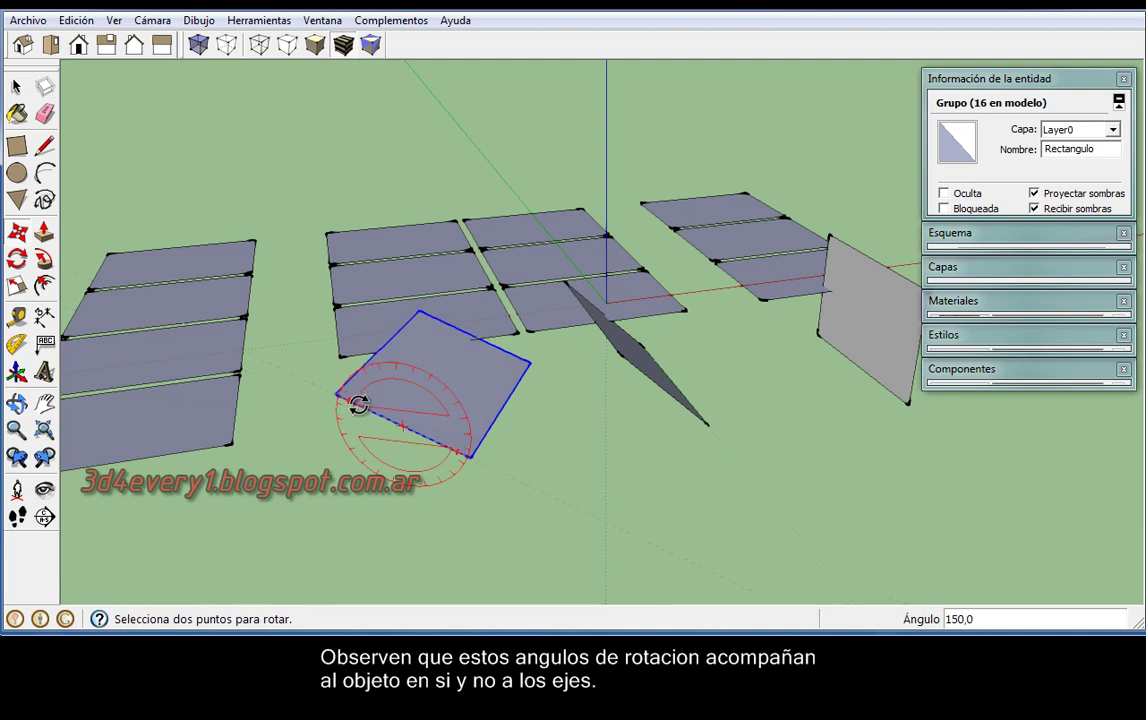
left_click(376, 397)
key("m")
Orbit around the tile grid and select the flat rectangle at the front.
middle_click_drag(656, 479, 252, 470)
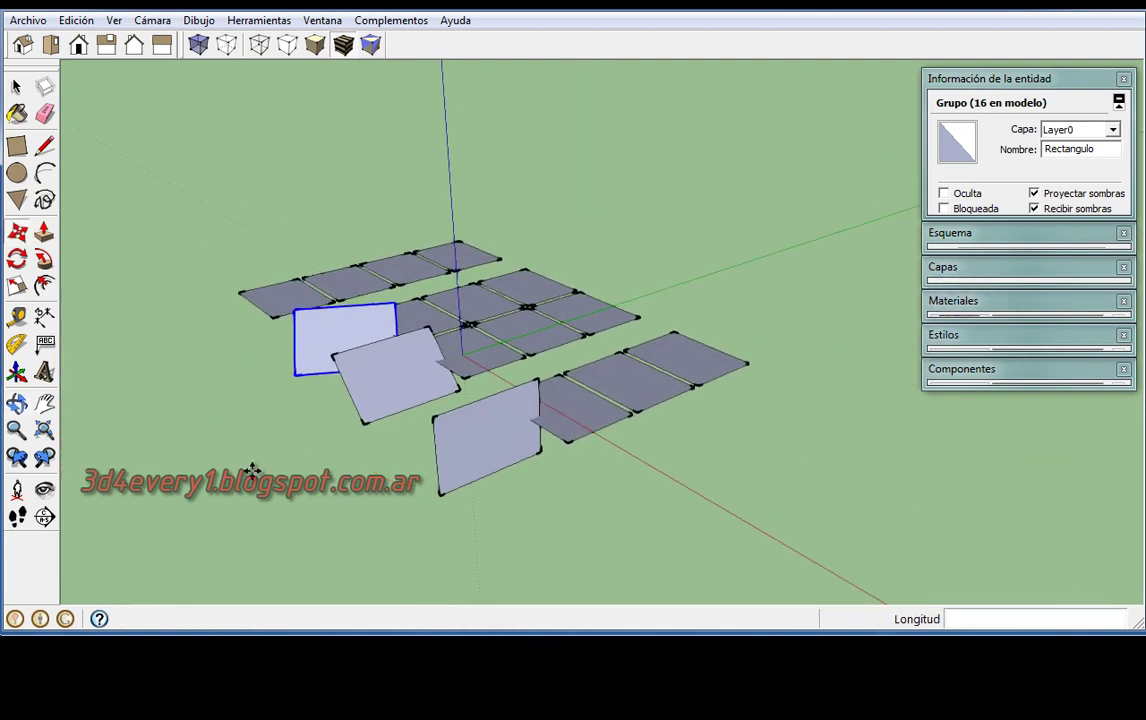
middle_click_drag(524, 494, 72, 528)
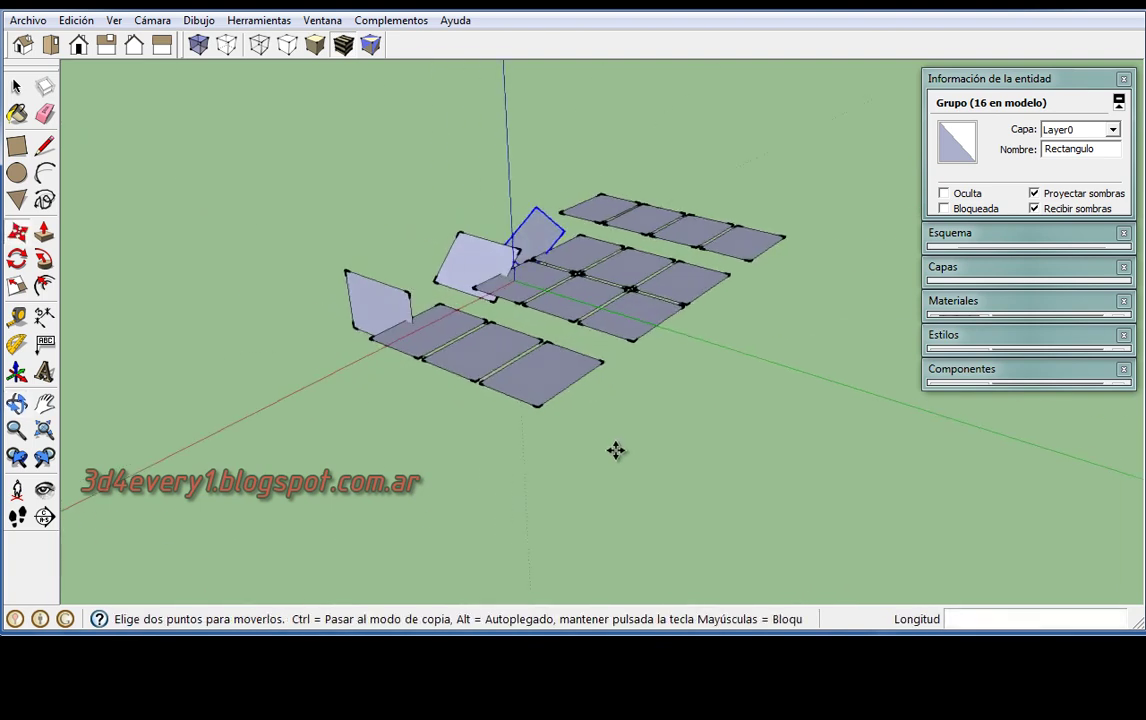
middle_click_drag(614, 451, 528, 458)
scroll(504, 366, "up", 1)
scroll(504, 366, "up", 2)
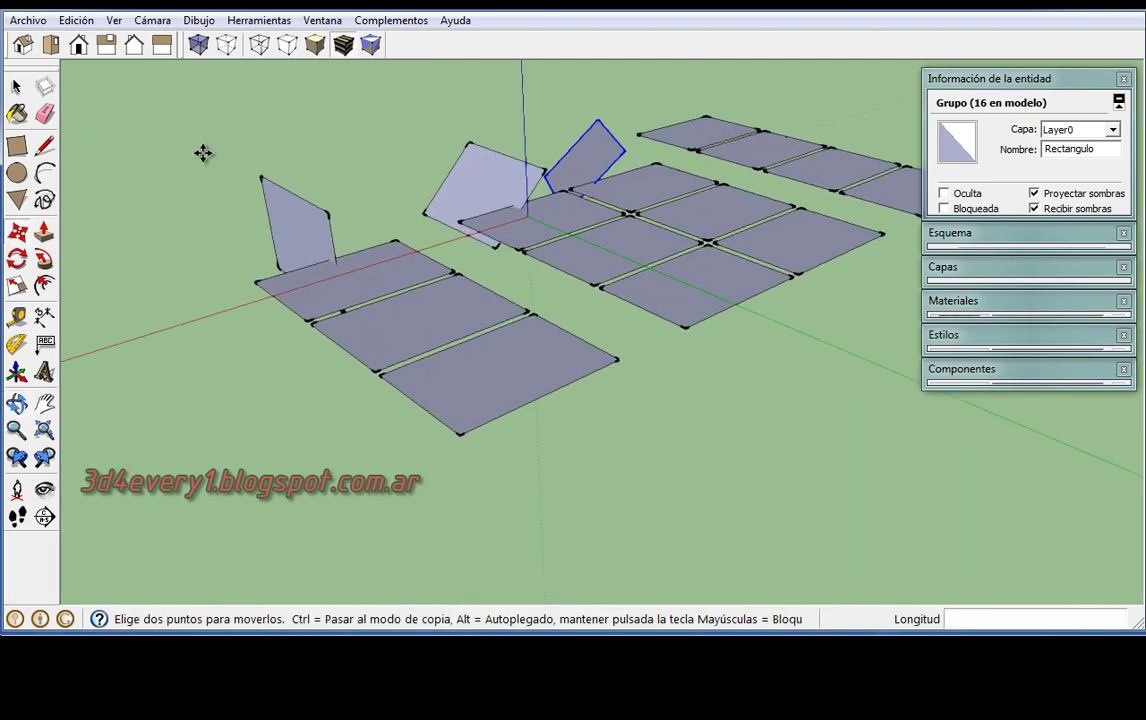
left_click(20, 87)
left_click(509, 374)
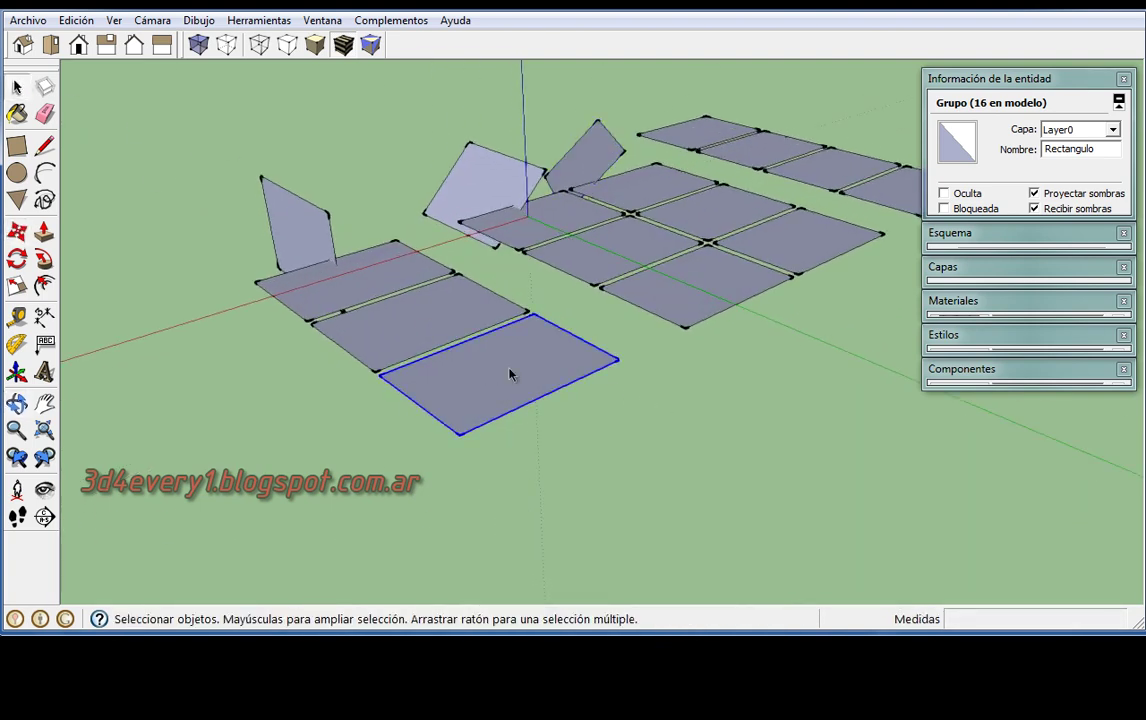
Push/Pull the front rectangle's face 3.56 m up inside its group, then exit the group.
double_click(509, 367)
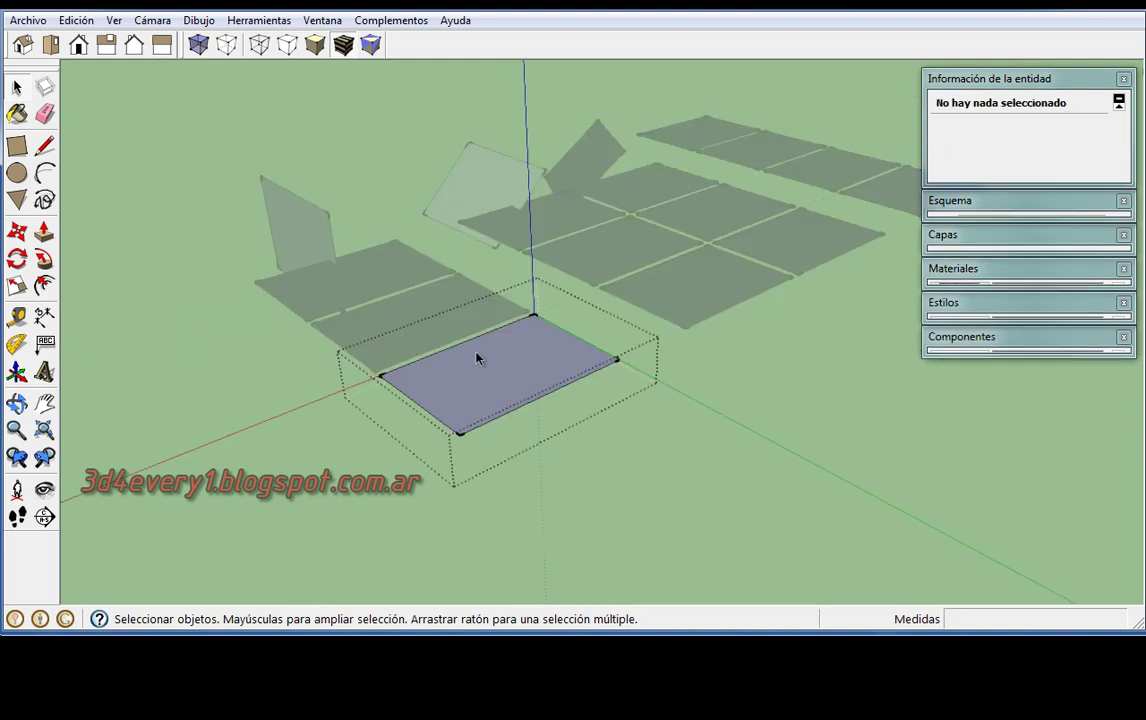
left_click(44, 232)
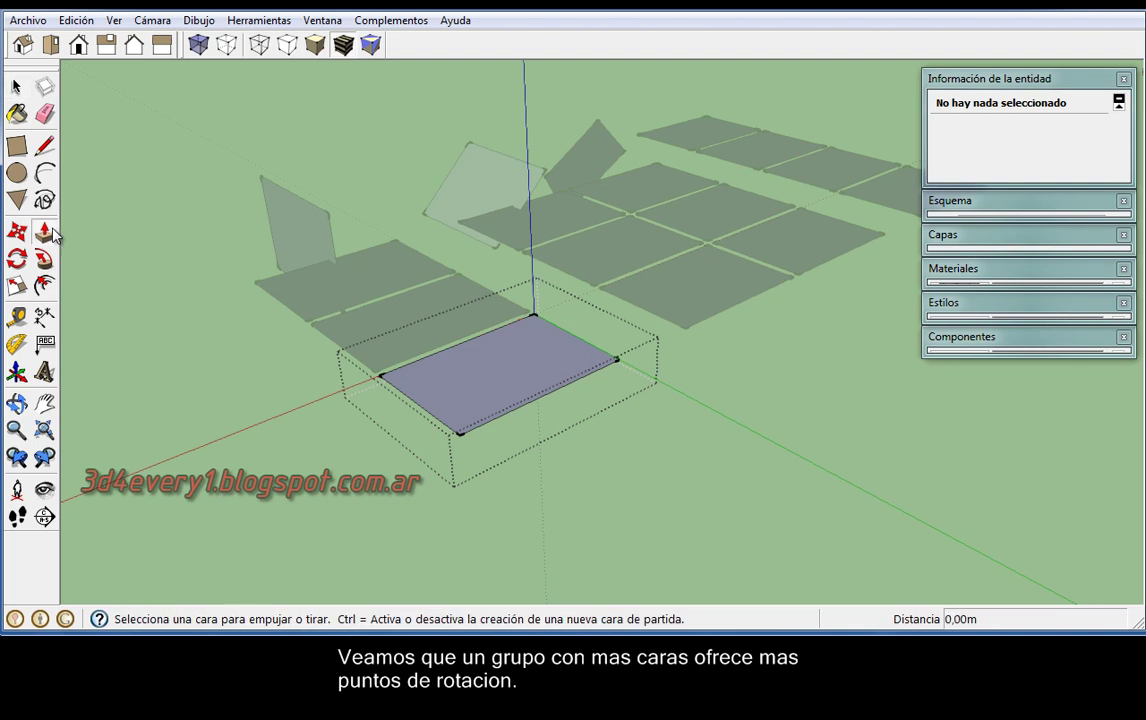
left_click(498, 352)
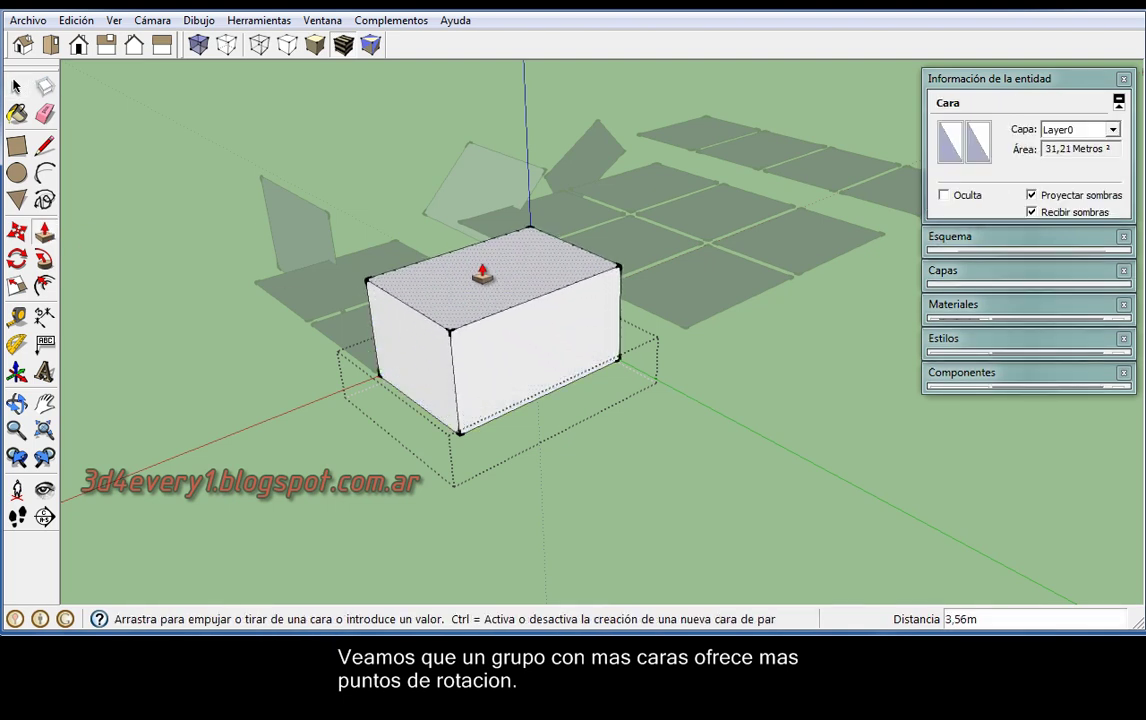
left_click(482, 272)
key("space")
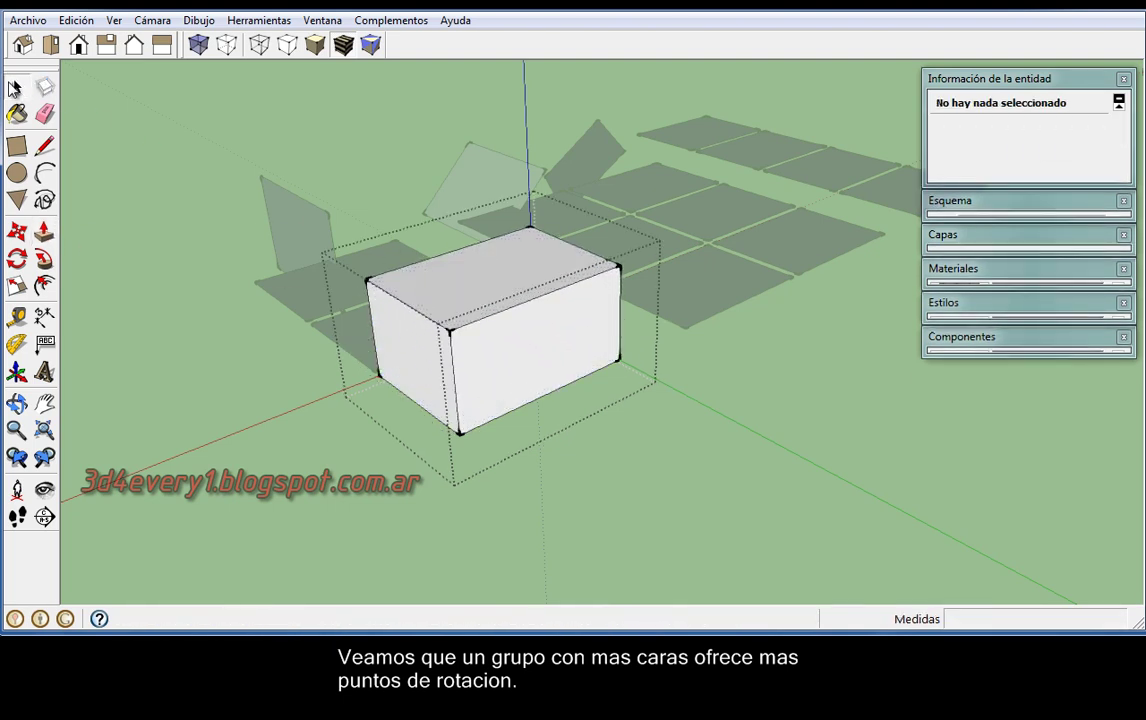
left_click(731, 425)
mouse_move(522, 455)
middle_mouse_down()
mouse_move(596, 435)
mouse_move(893, 417)
mouse_move(558, 438)
middle_mouse_up()
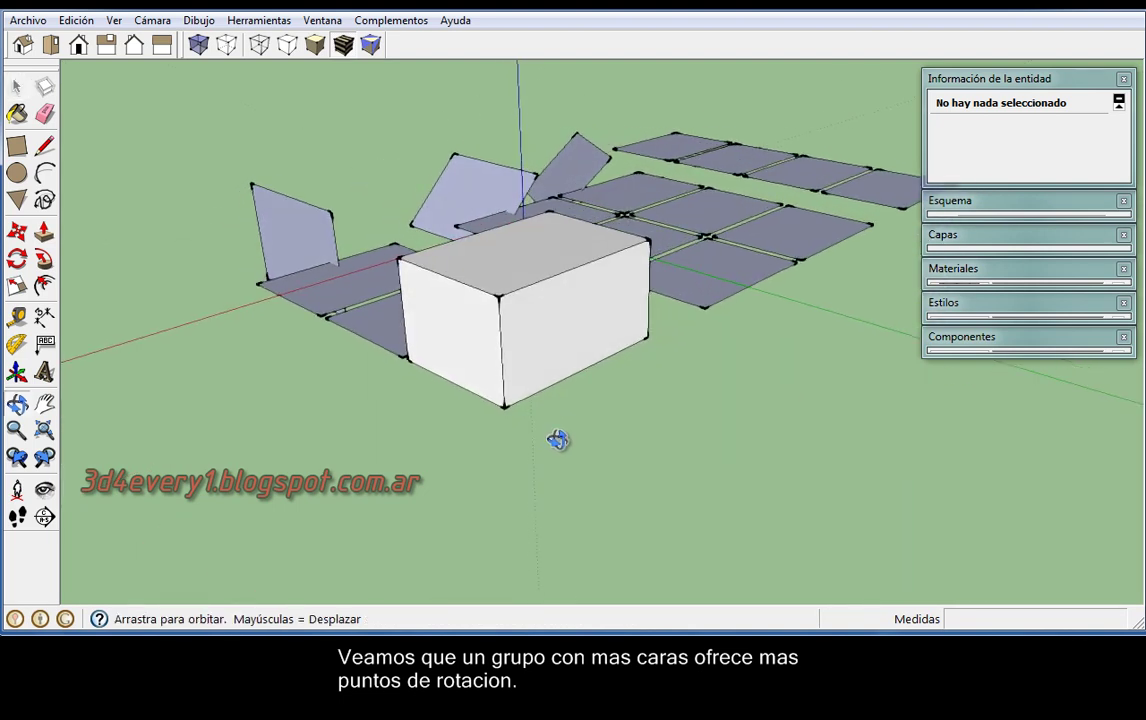
Rotate the selected box 45° about its left face, then 180° about its top face.
left_click(553, 320)
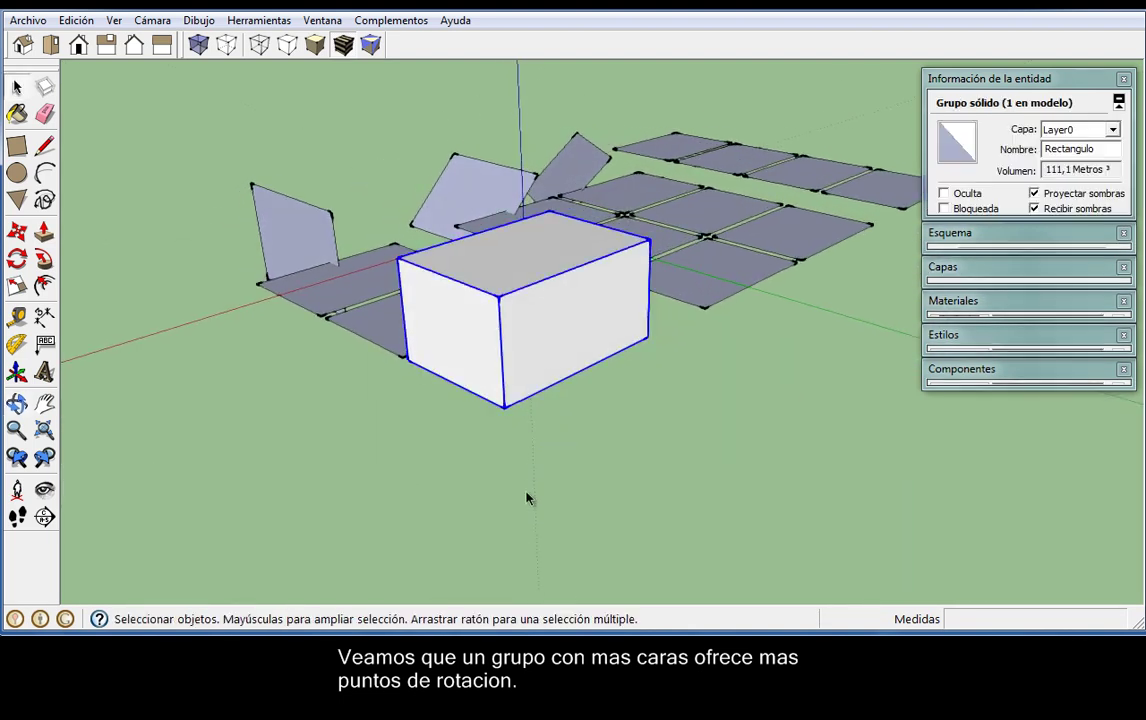
left_click(17, 231)
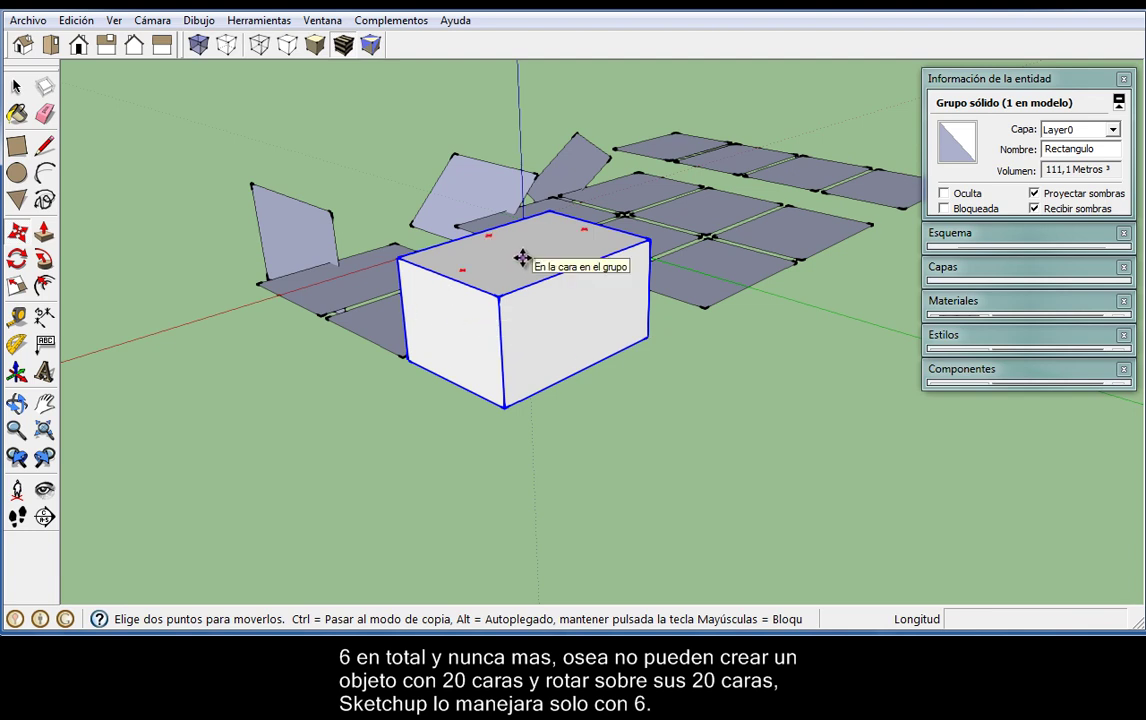
left_click(447, 290)
left_click(467, 312)
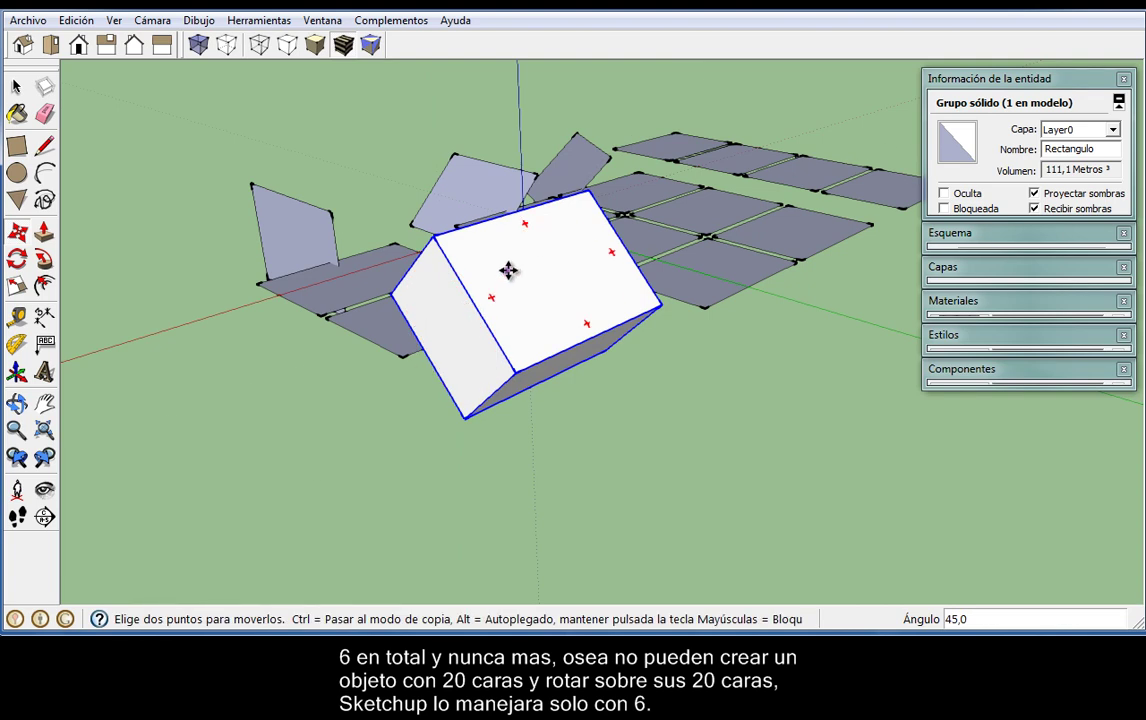
left_click(530, 222)
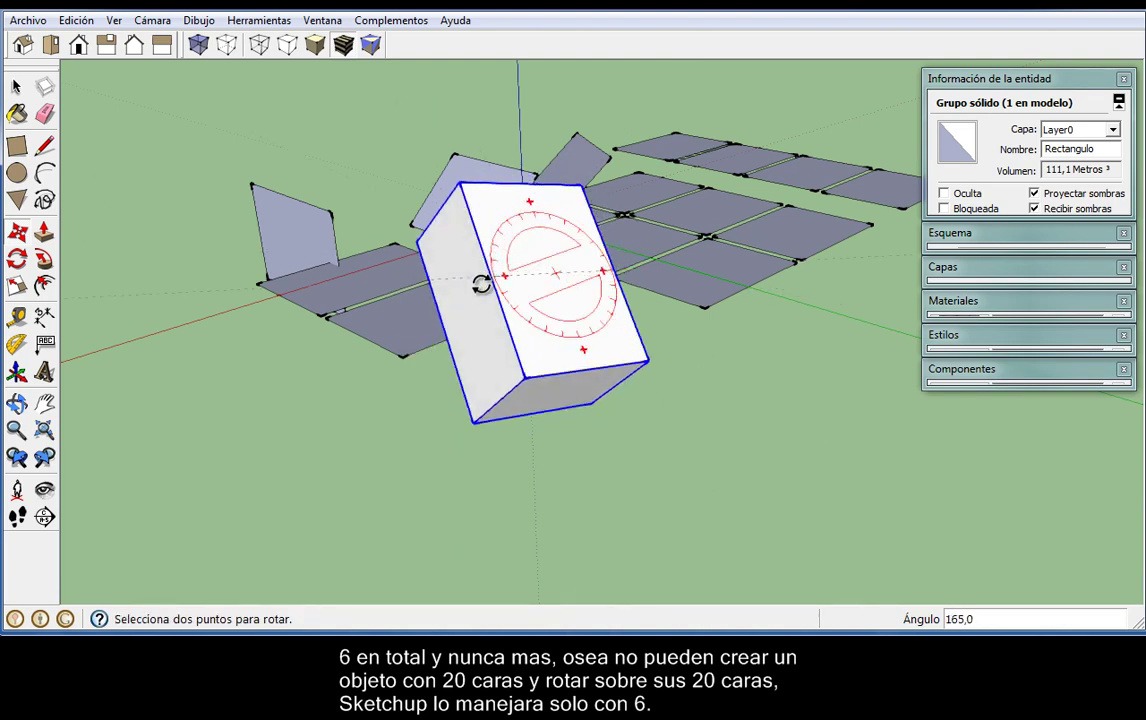
left_click(486, 303)
Rotate the box further: 180° and 30° about the left face, 45° right, then bottom.
left_click(436, 254)
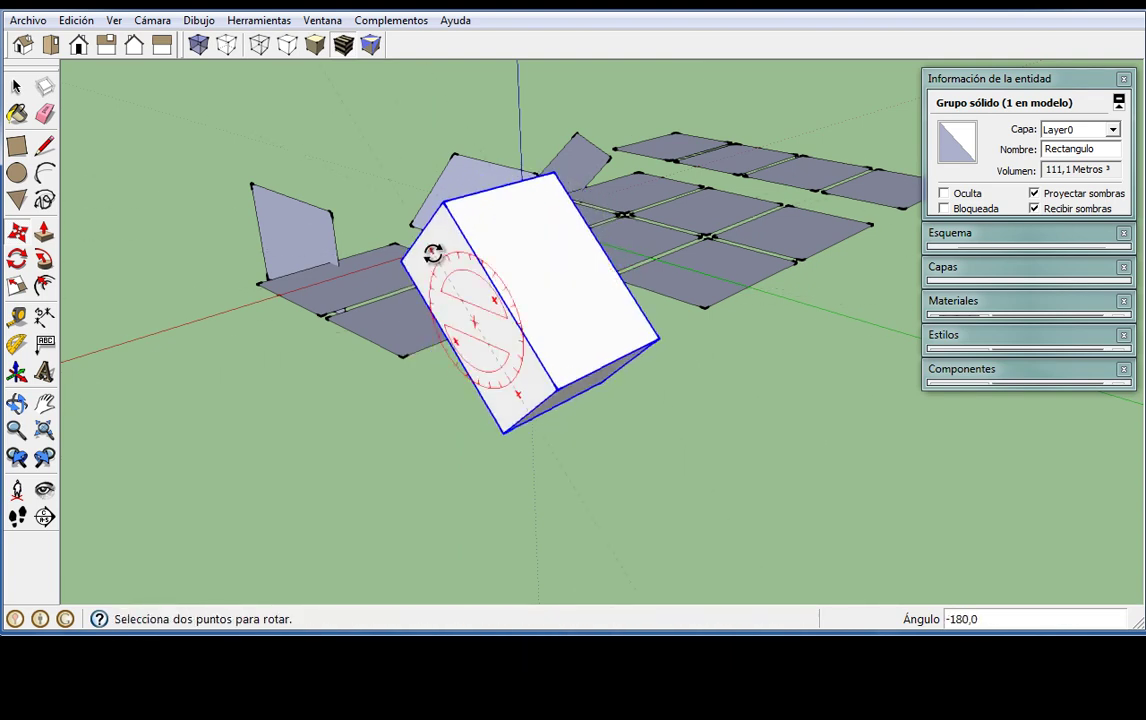
left_click(403, 285)
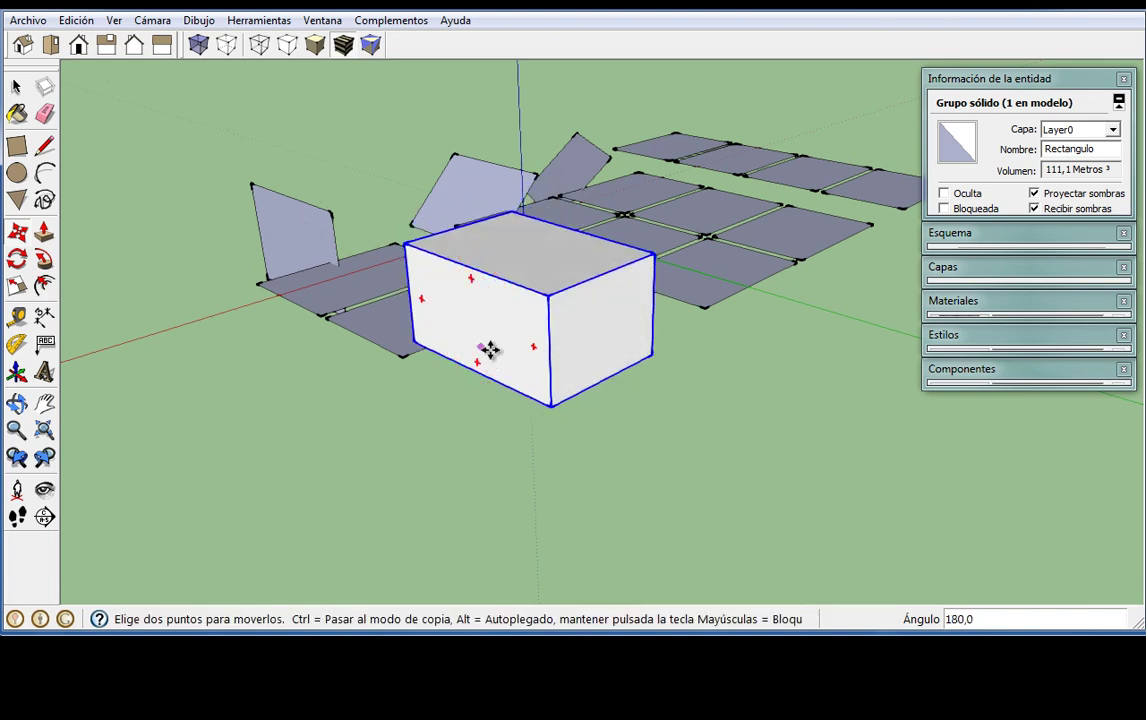
left_click(534, 347)
left_click(527, 302)
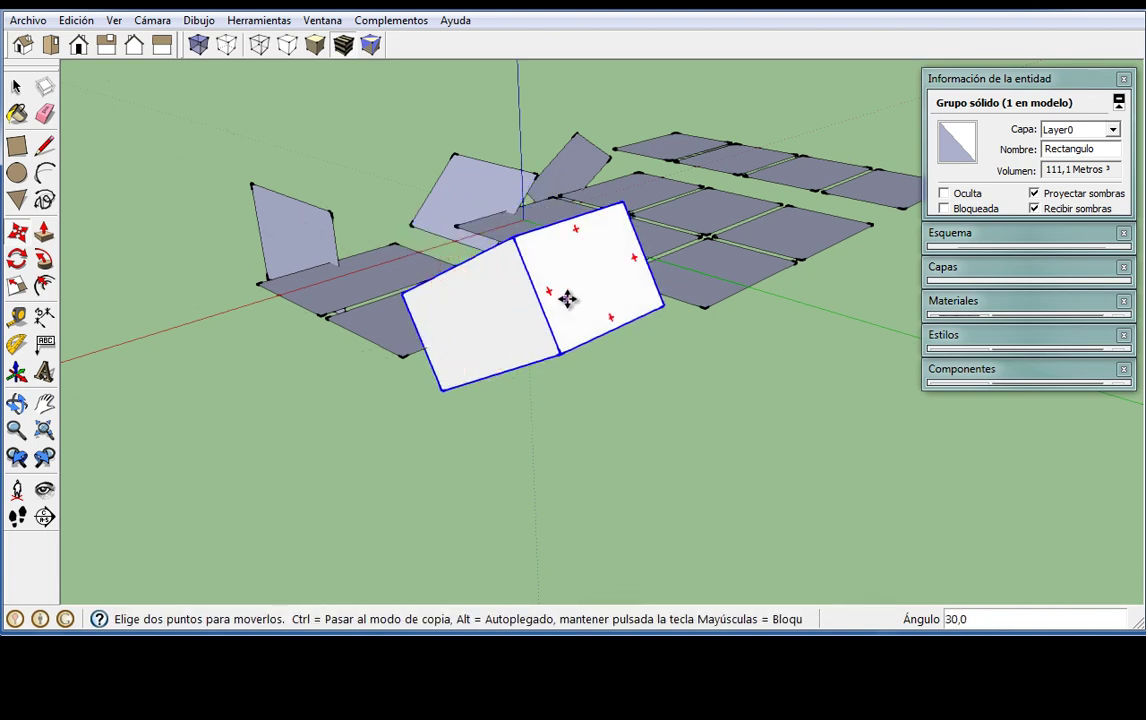
left_click(635, 260)
left_click(647, 300)
key("m")
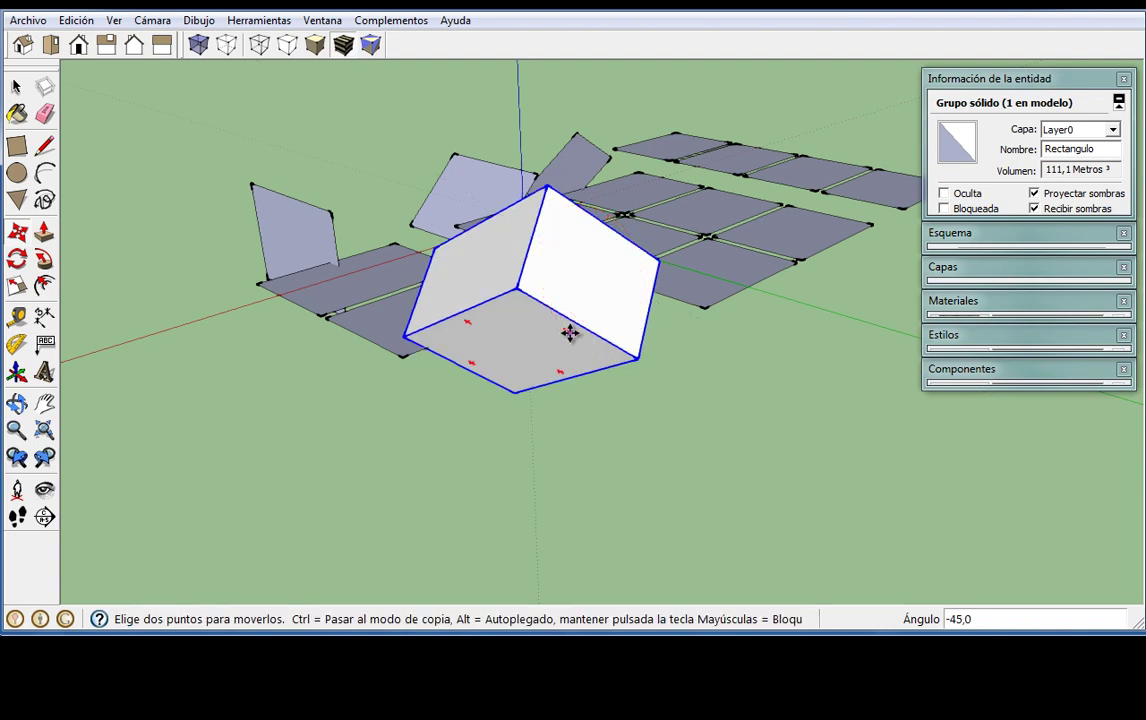
left_click(569, 333)
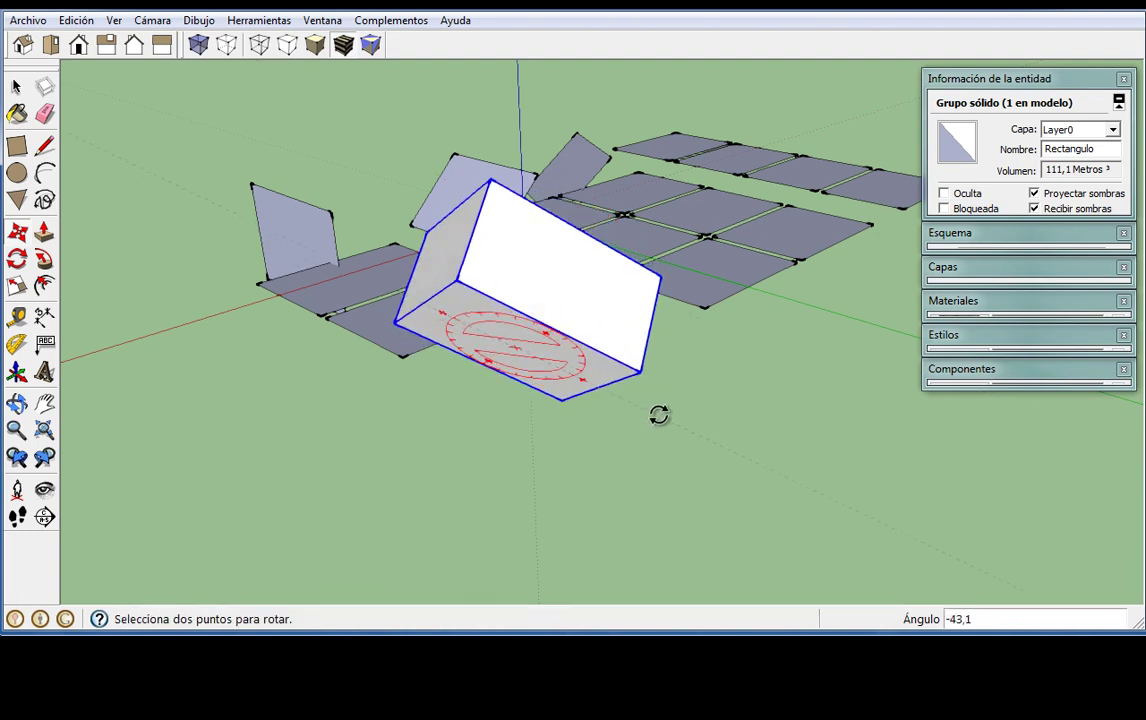
left_click(356, 267)
mouse_move(537, 456)
middle_mouse_down()
mouse_move(70, 525)
mouse_move(617, 473)
mouse_move(615, 500)
mouse_move(727, 522)
mouse_move(642, 501)
mouse_move(647, 486)
middle_mouse_up()
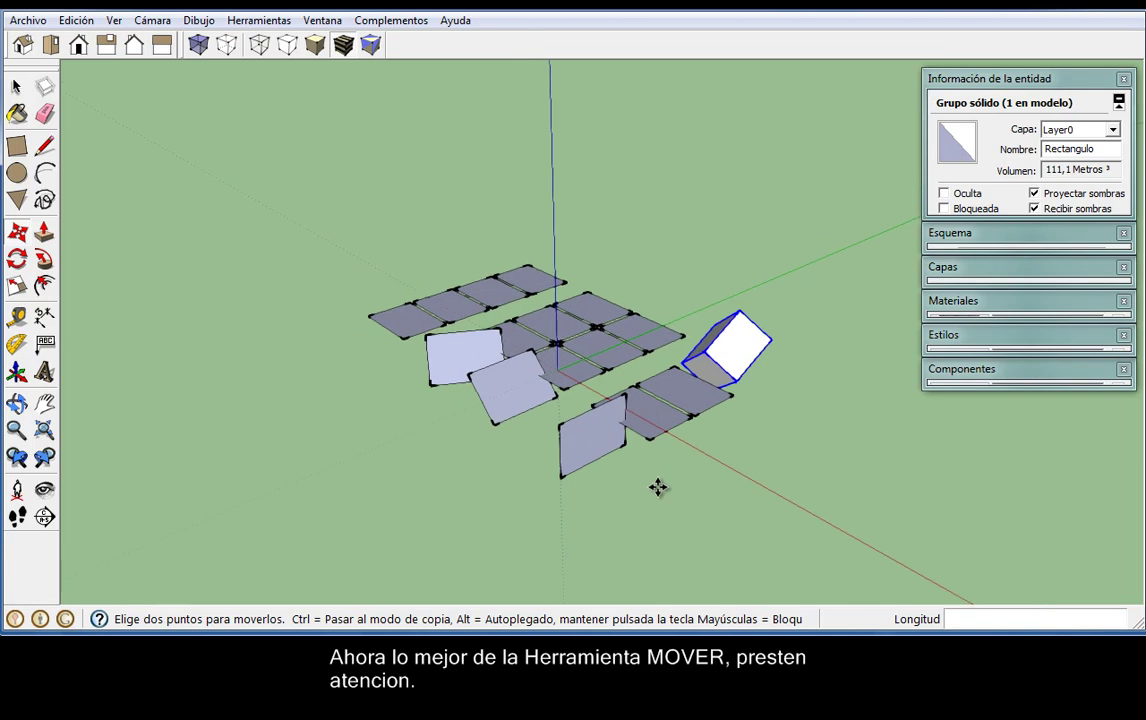
Copy the box 10 m along the green axis using Move with Ctrl.
middle_click_drag(921, 450, 497, 460)
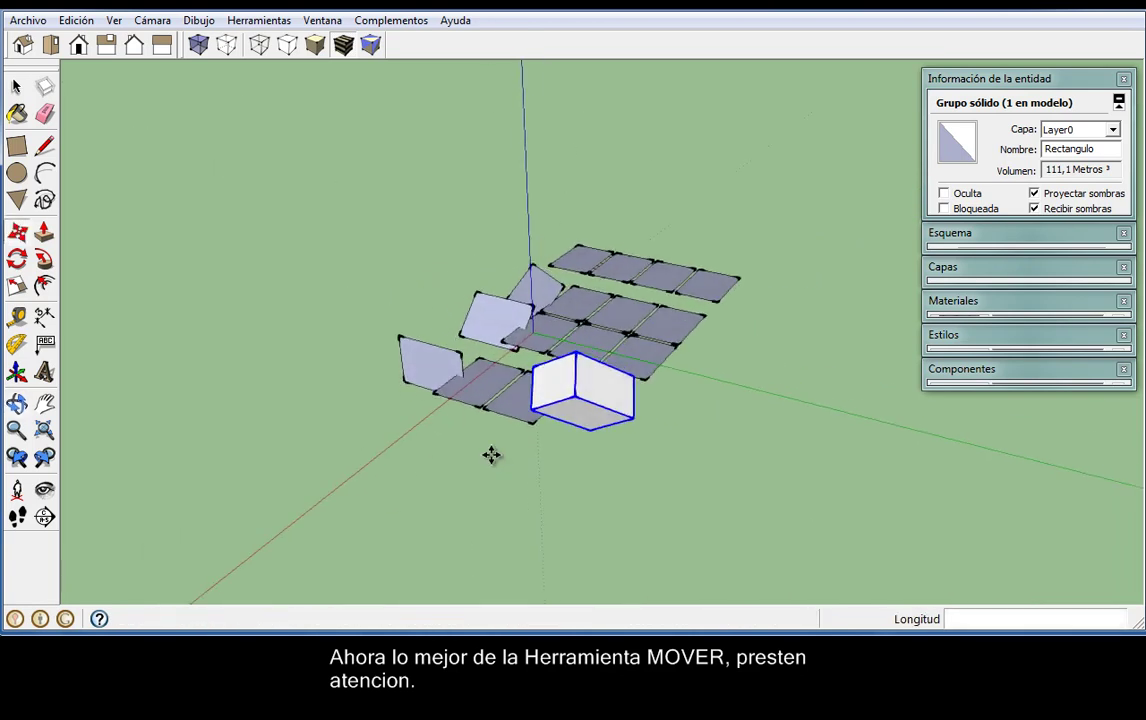
left_click(555, 468)
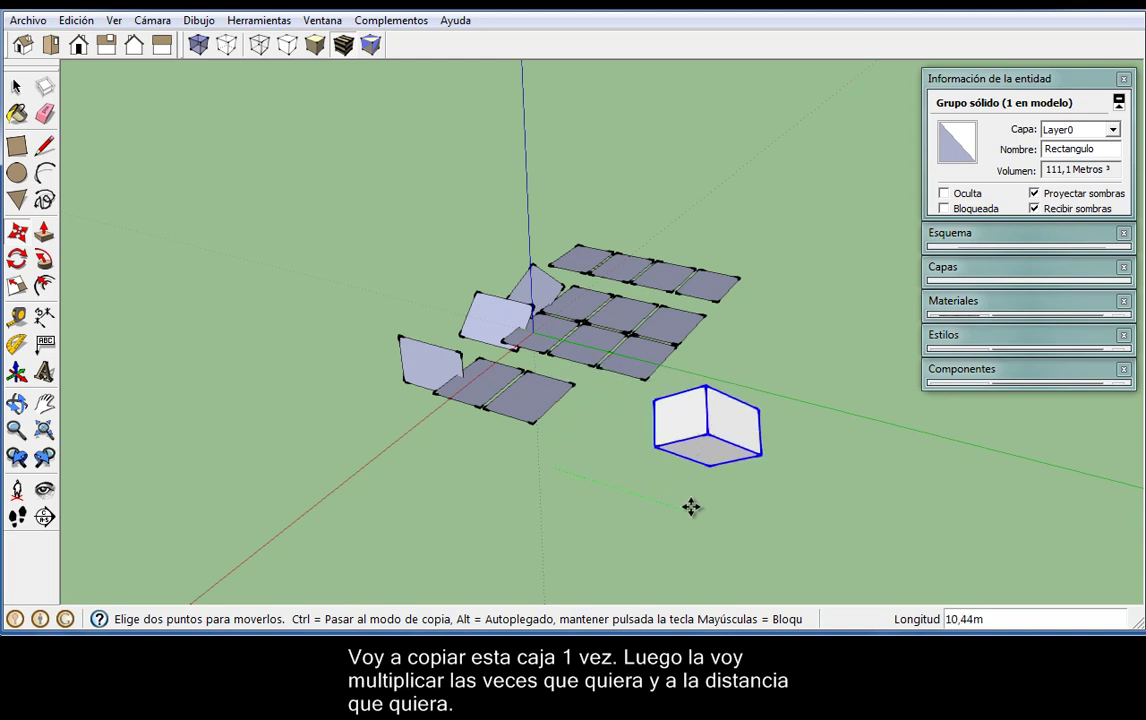
key("ctrl")
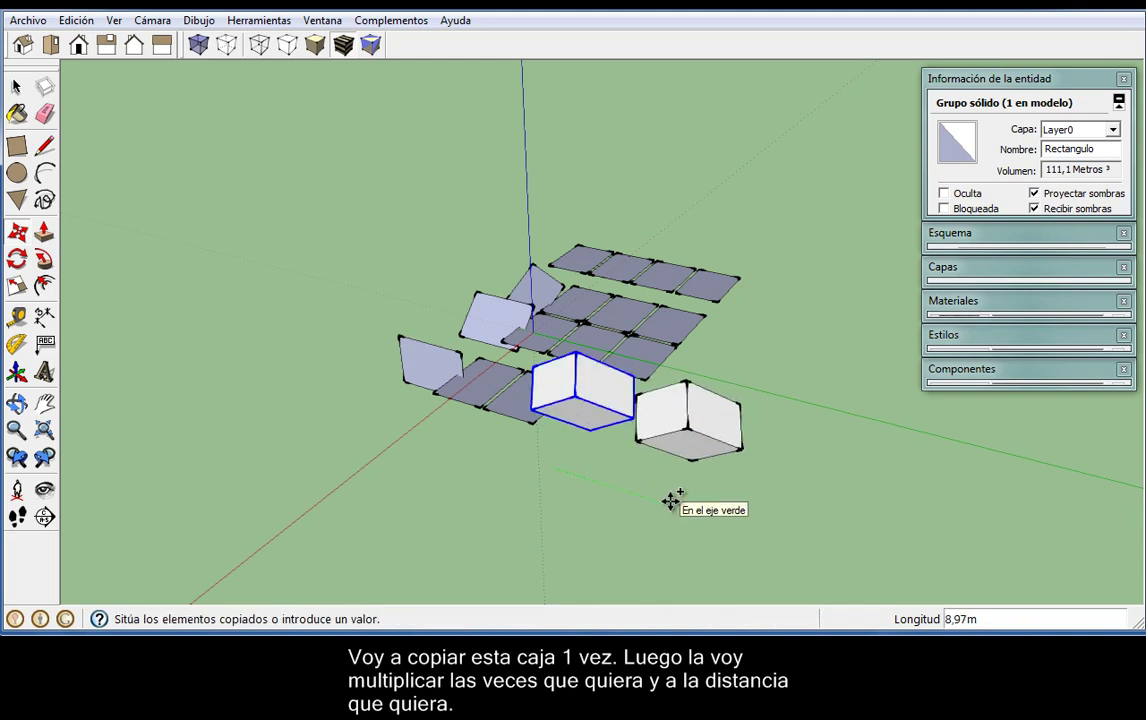
left_click(670, 500)
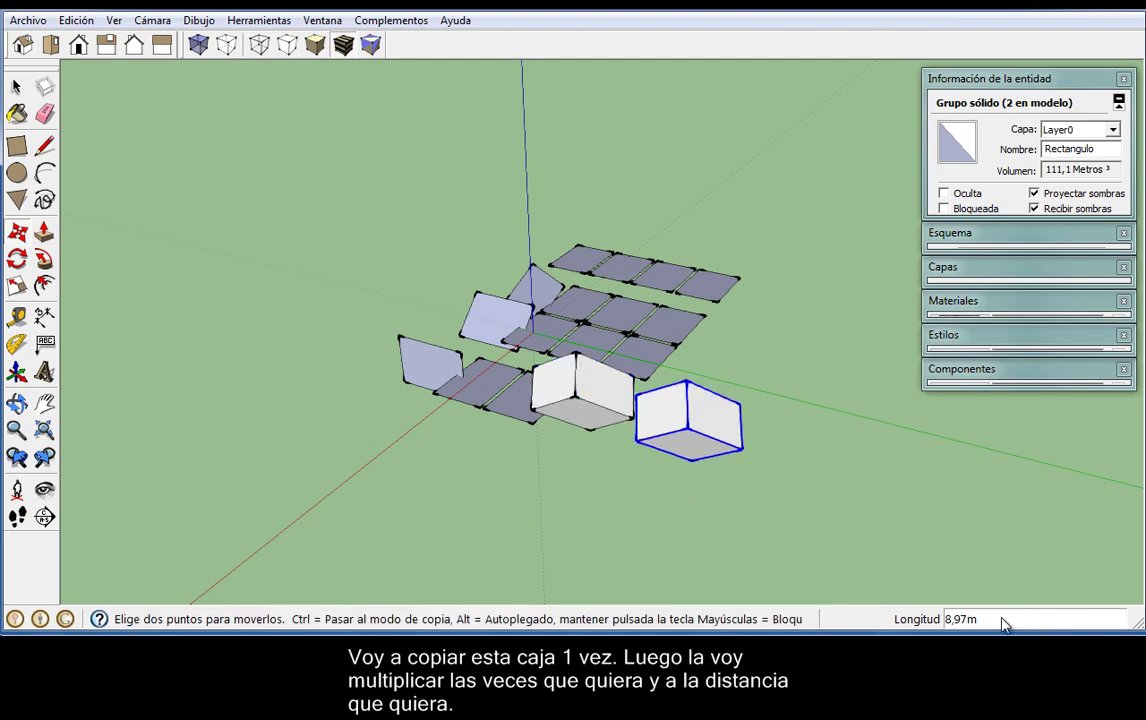
type("10")
key("Return")
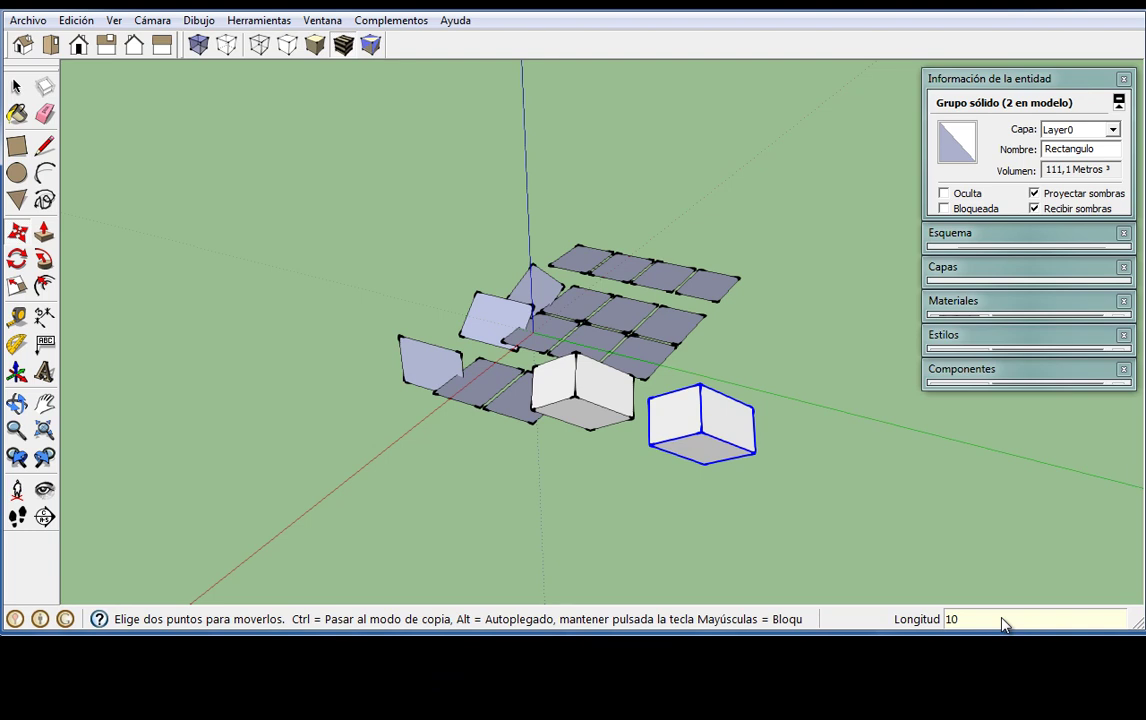
Copy the lower white box 10 m along the red axis beside the original.
mouse_move(437, 451)
middle_mouse_down()
mouse_move(473, 508)
mouse_move(953, 496)
mouse_move(730, 460)
mouse_move(512, 483)
mouse_move(266, 489)
mouse_move(605, 485)
mouse_move(506, 476)
mouse_move(468, 532)
mouse_move(440, 542)
mouse_move(411, 490)
mouse_move(330, 514)
middle_mouse_up()
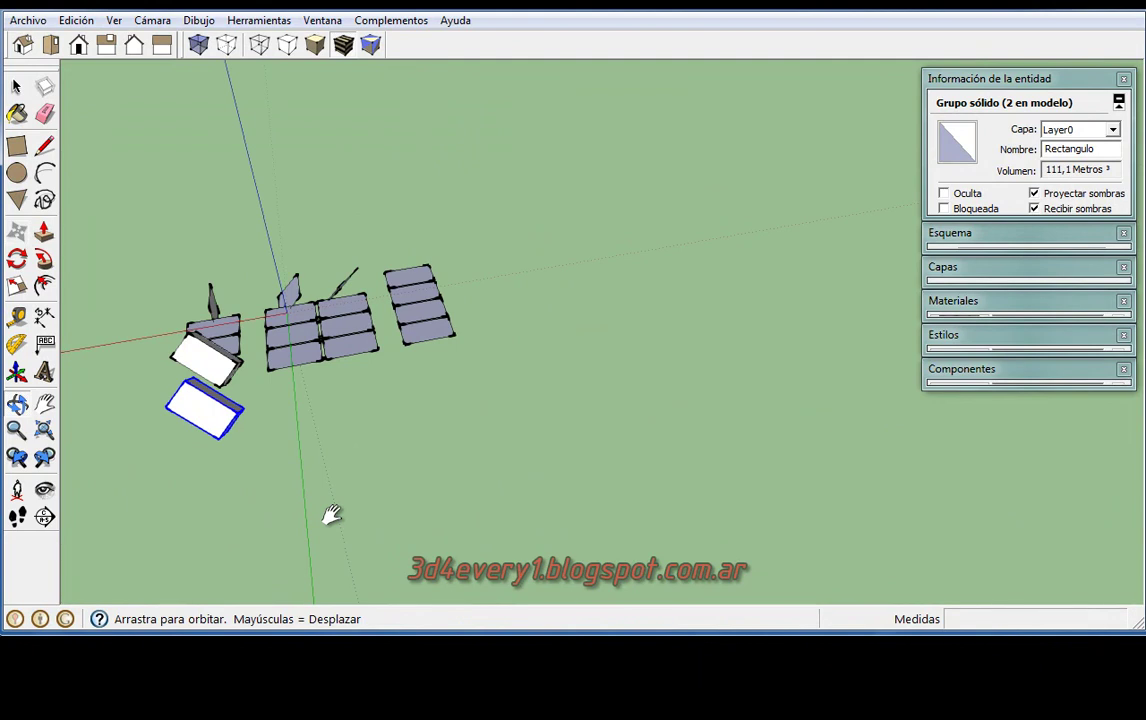
left_click(217, 474)
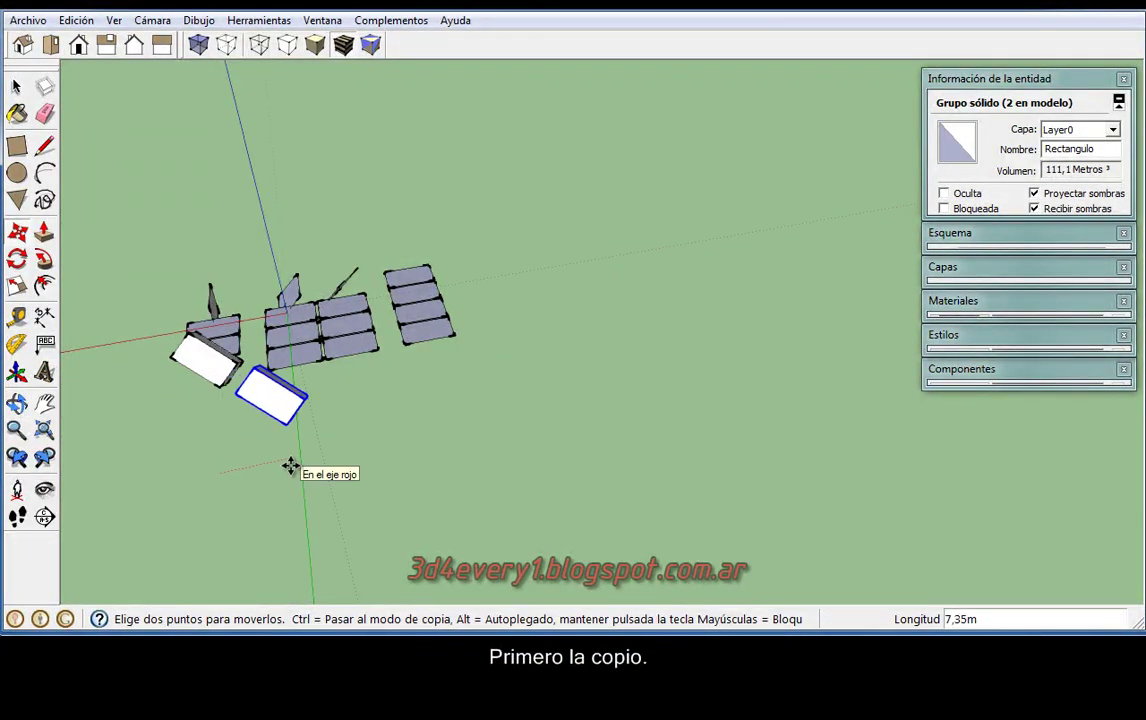
key("ctrl")
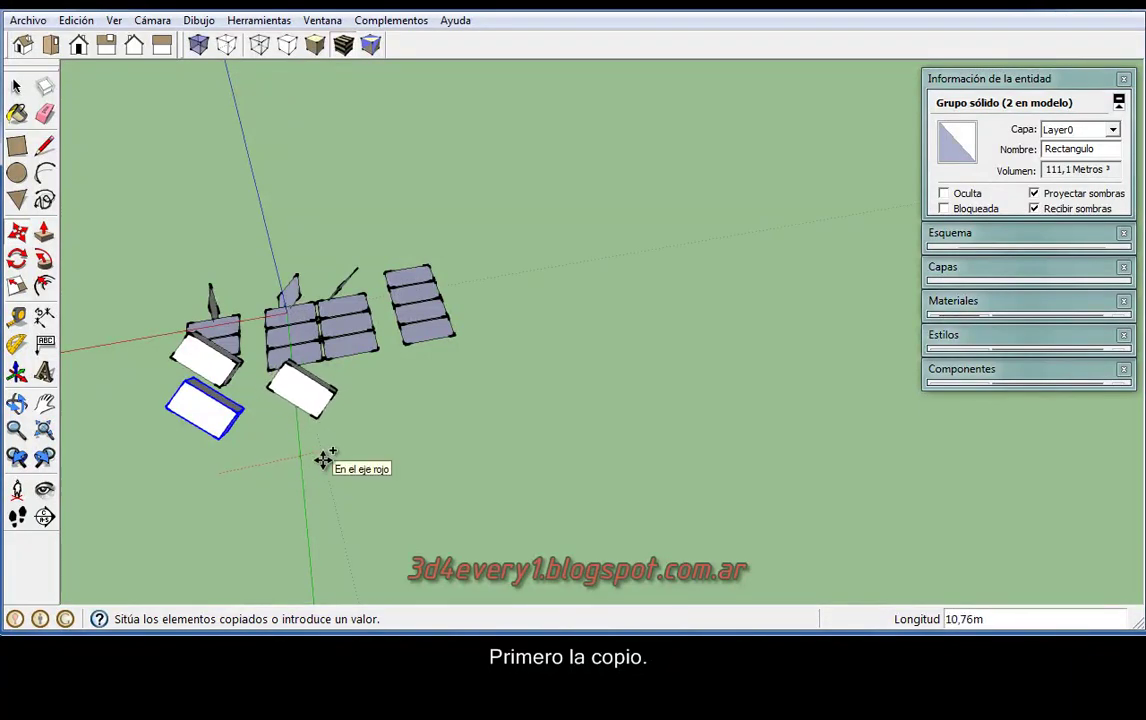
left_click(323, 459)
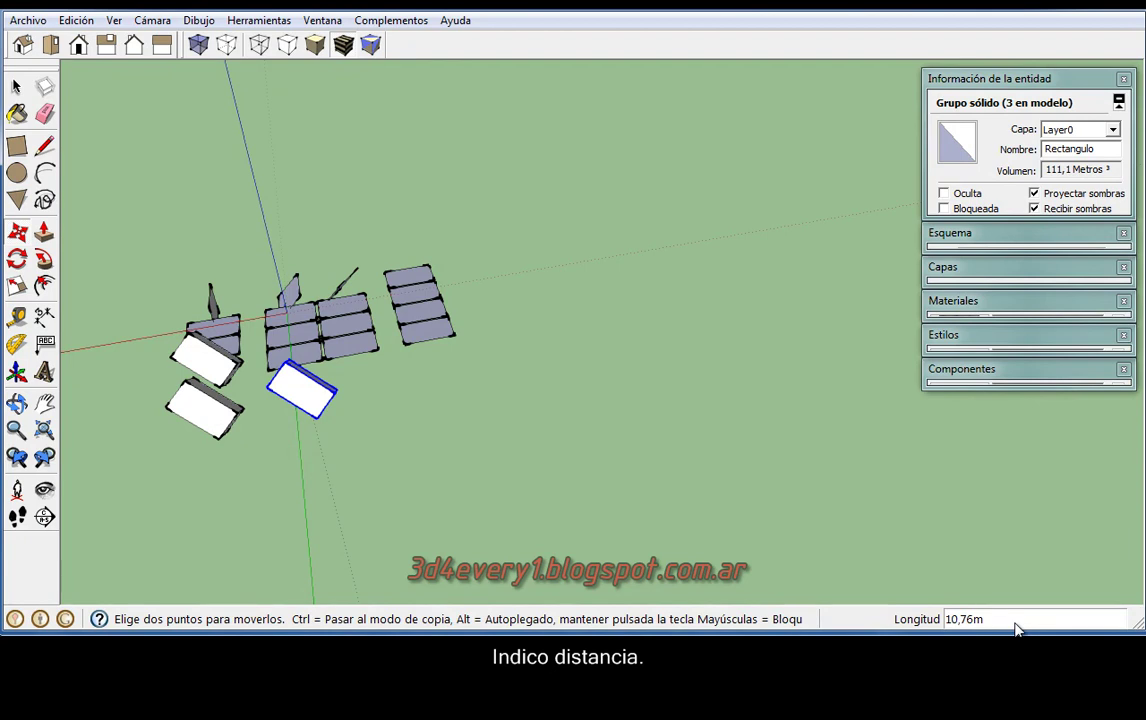
type("10")
key("Return")
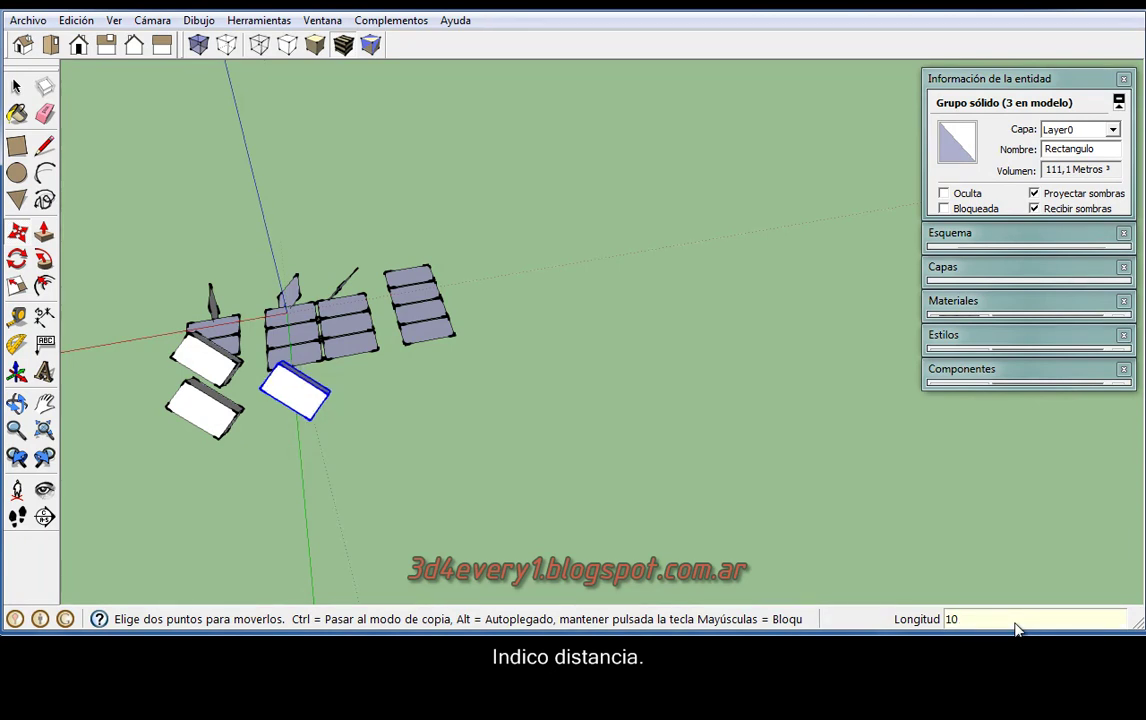
Turn the copy into a 6x array, trying 5, 6 and 7 m spacings and ten copies.
type("6x")
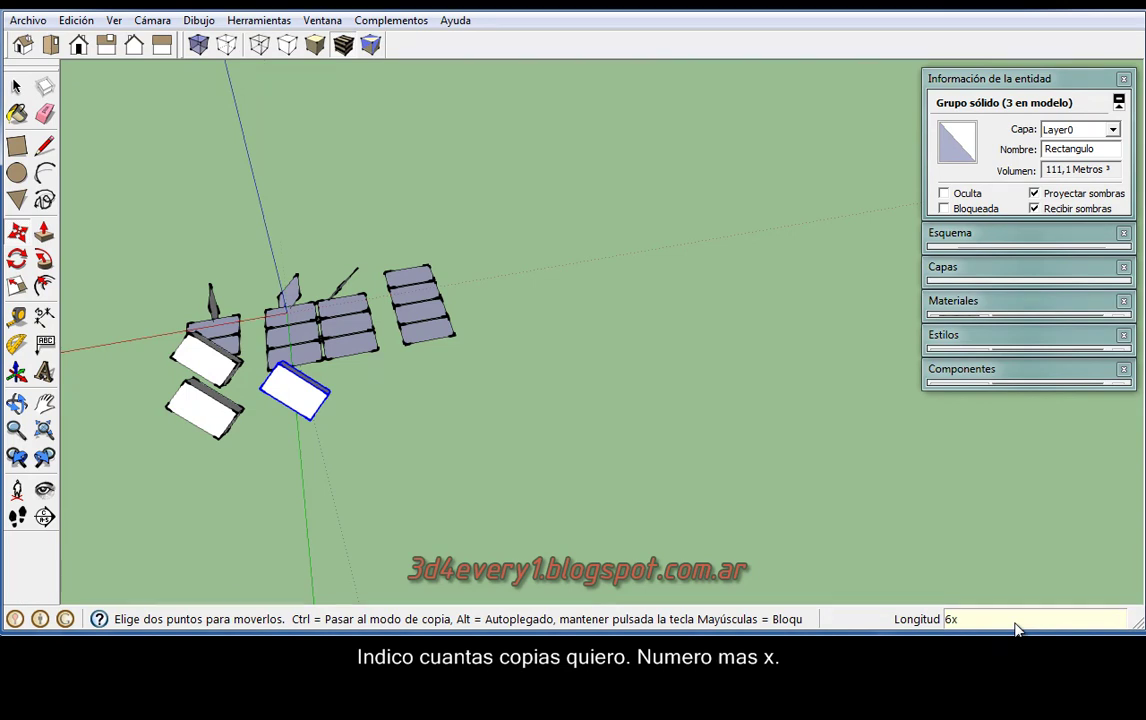
key("Return")
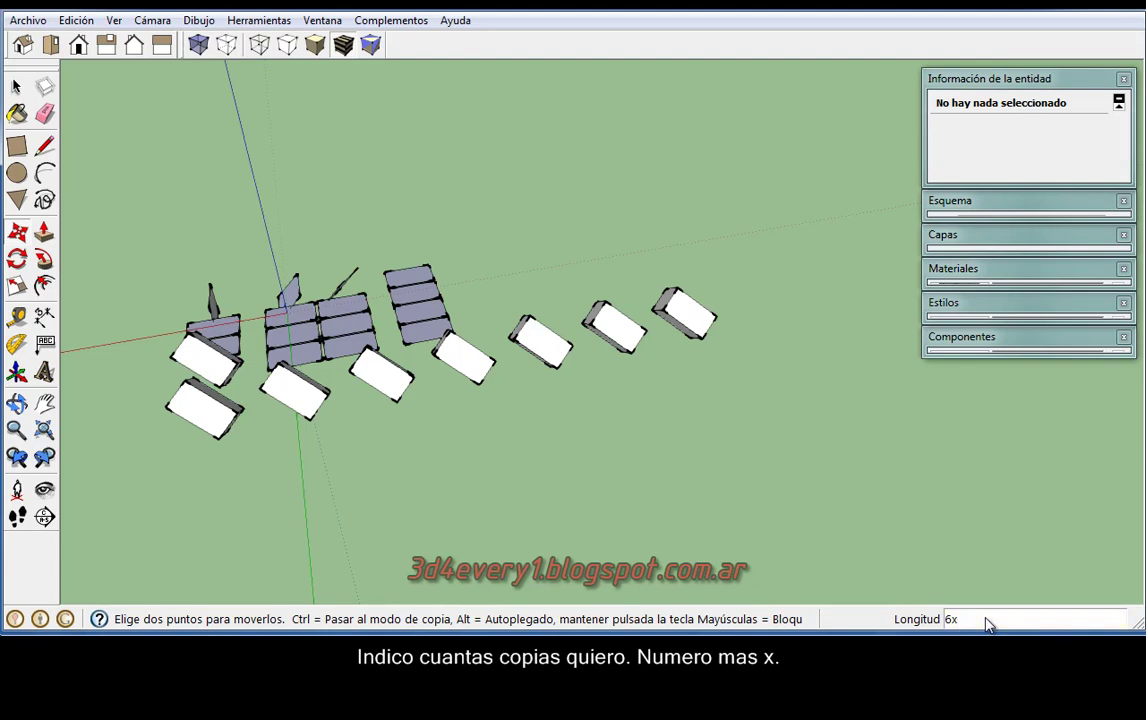
type("5")
key("Return")
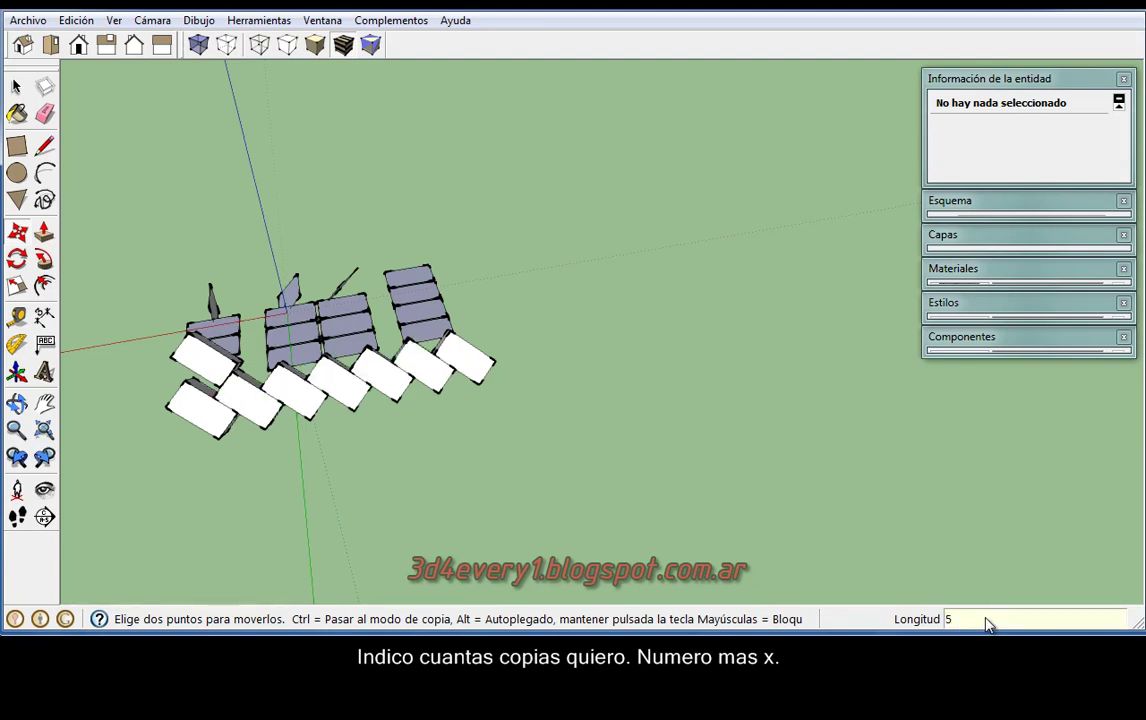
type("6")
key("Return")
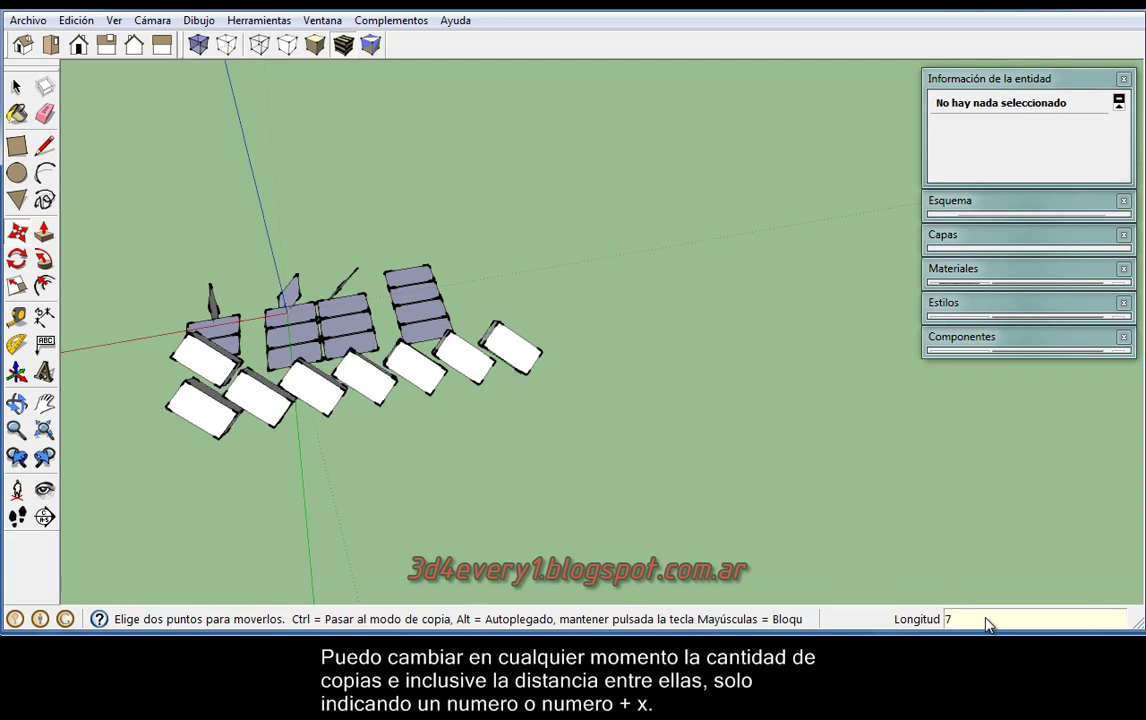
key("Return")
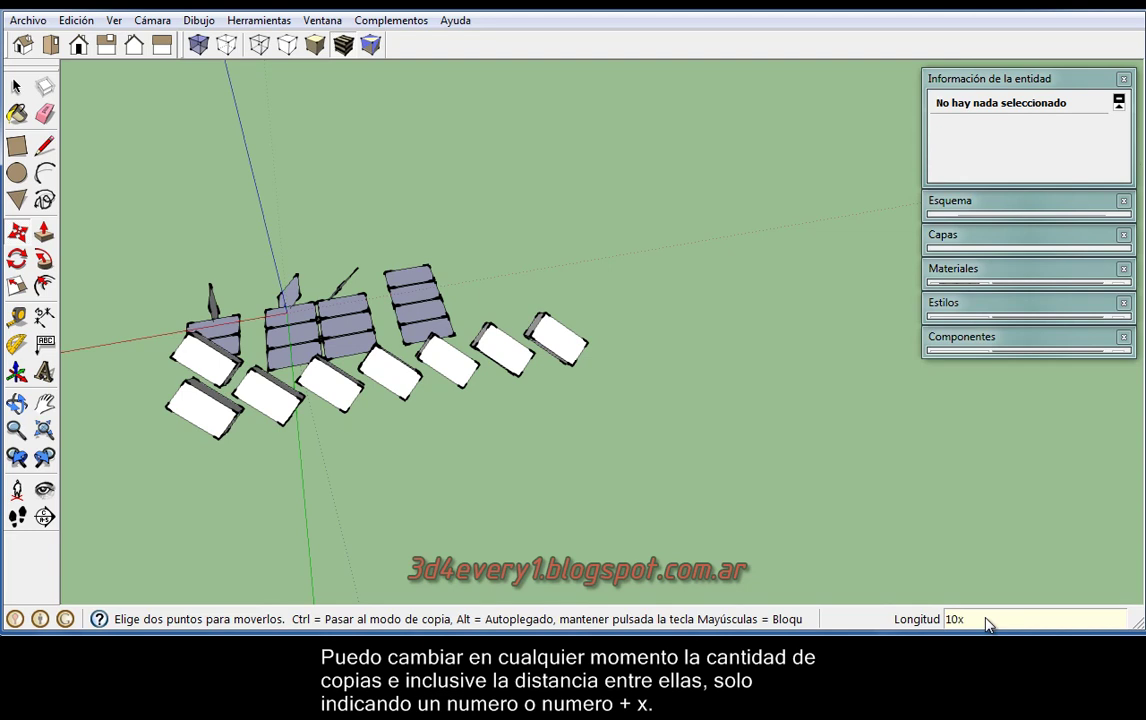
key("Return")
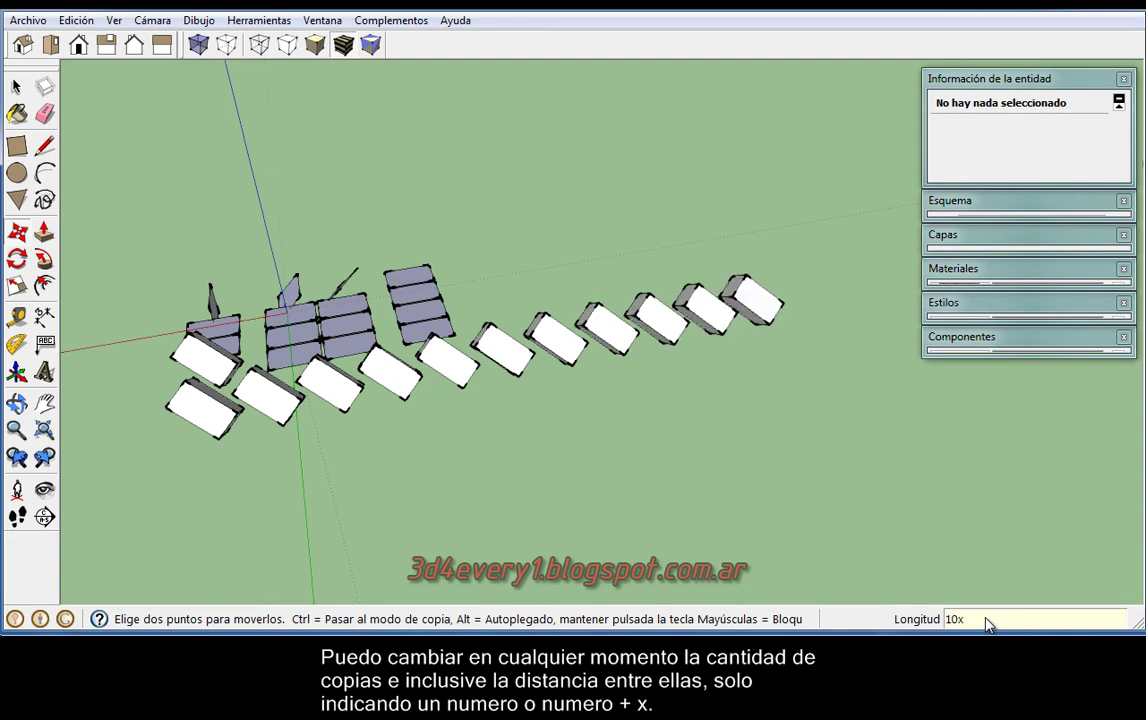
Settle the array at five copies spaced 10 m apart after trying 9, 10 and 5 m.
type("9")
key("Return")
type("1")
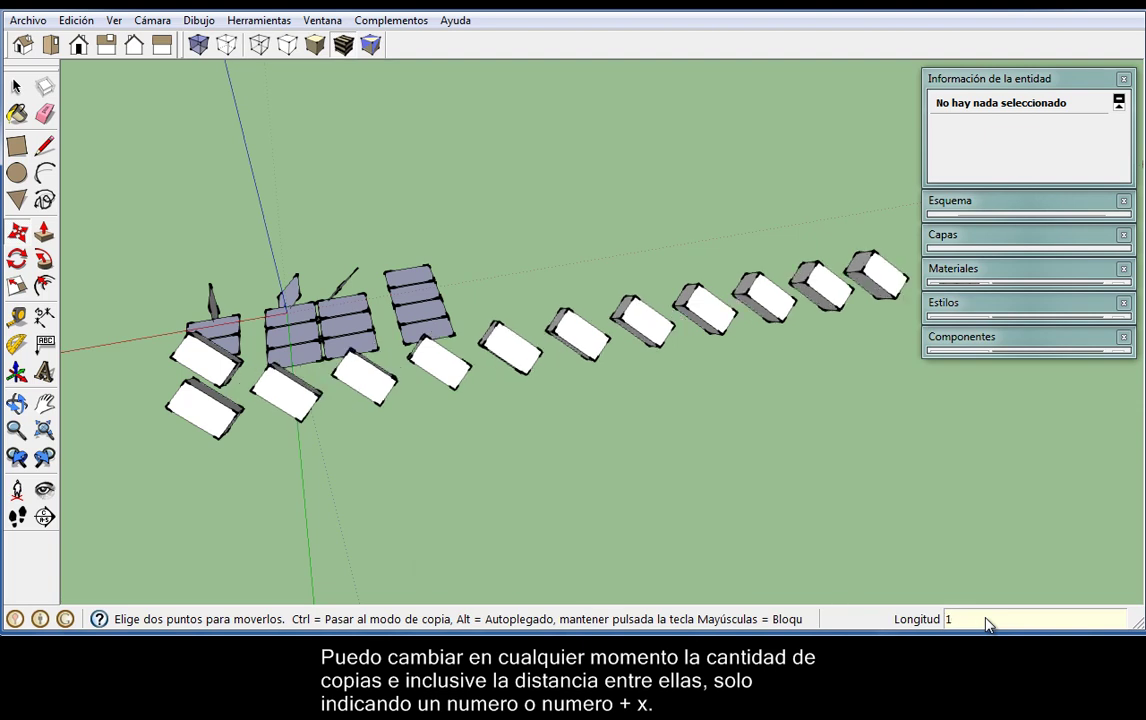
type("0")
key("Return")
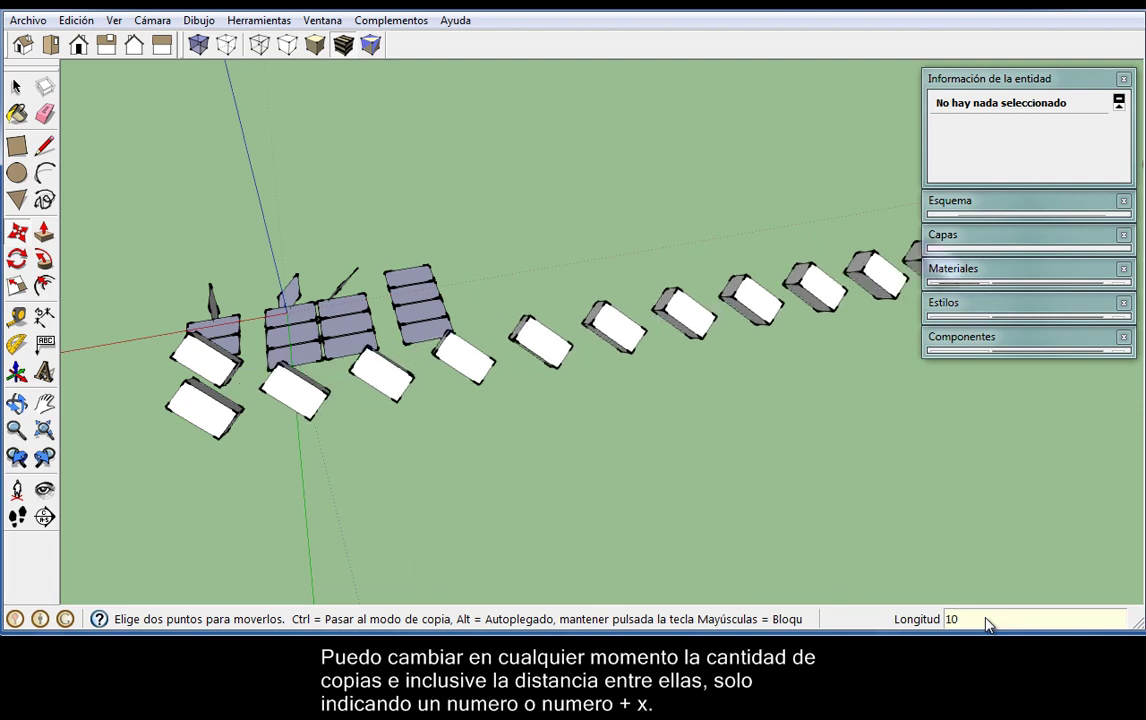
type("5")
key("Return")
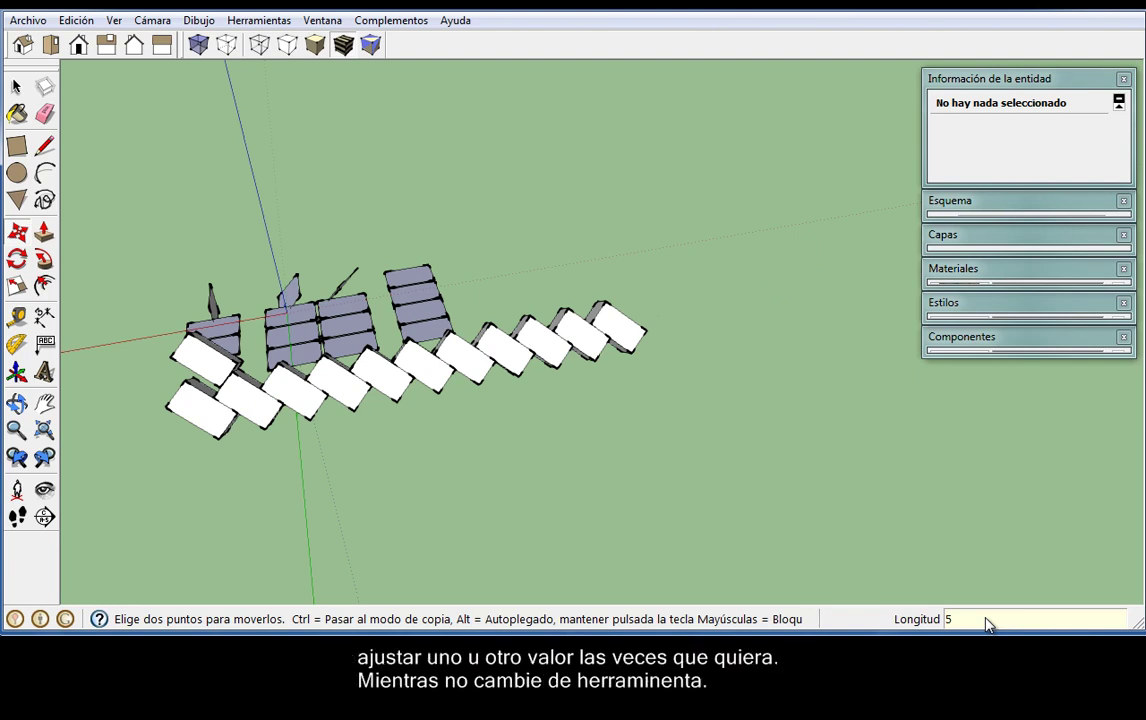
key("Return")
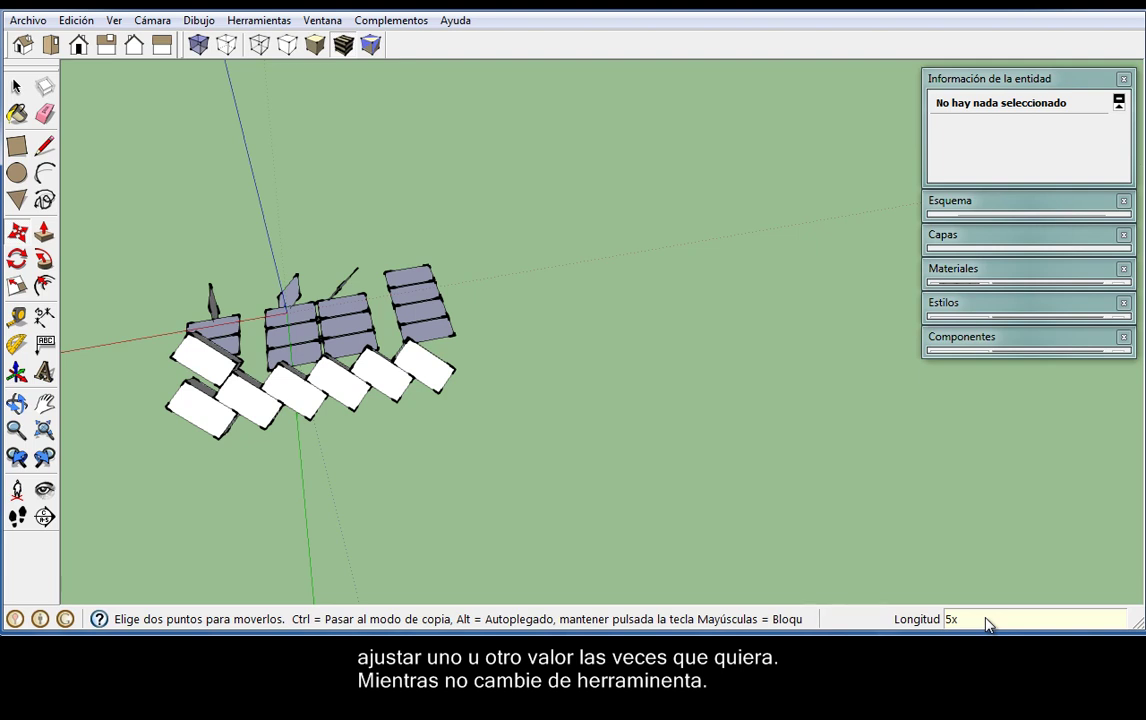
key("Return")
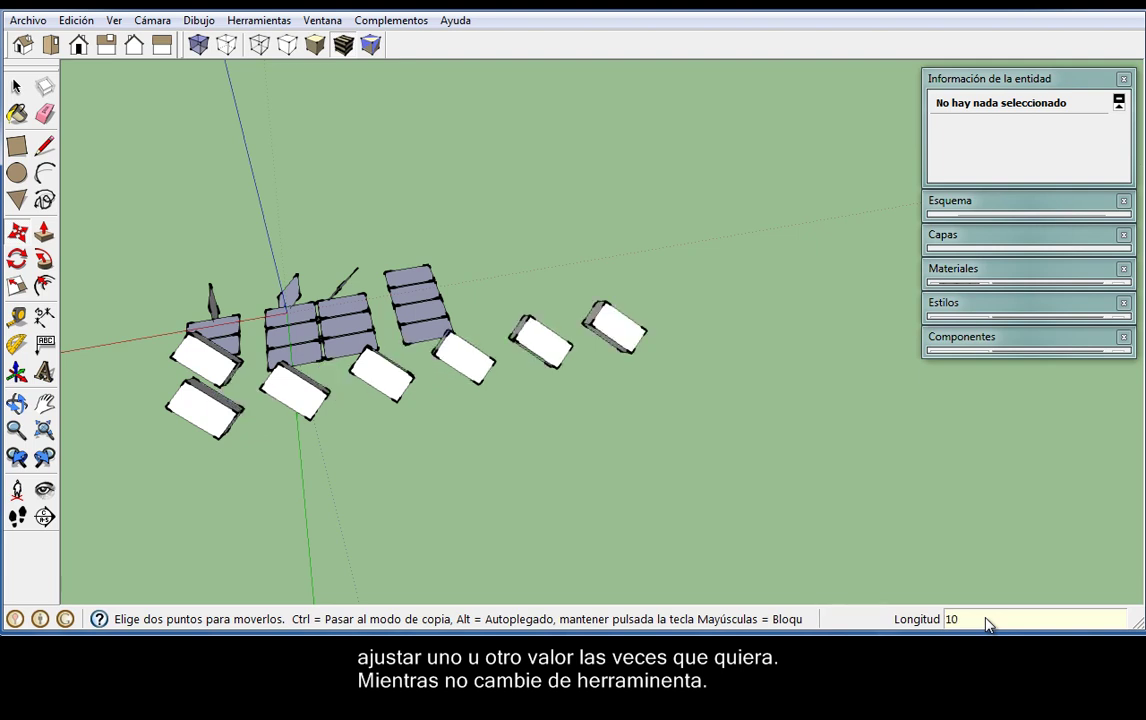
mouse_move(542, 461)
middle_mouse_down()
mouse_move(582, 487)
mouse_move(591, 512)
mouse_move(619, 368)
mouse_move(604, 463)
mouse_move(572, 480)
middle_mouse_up()
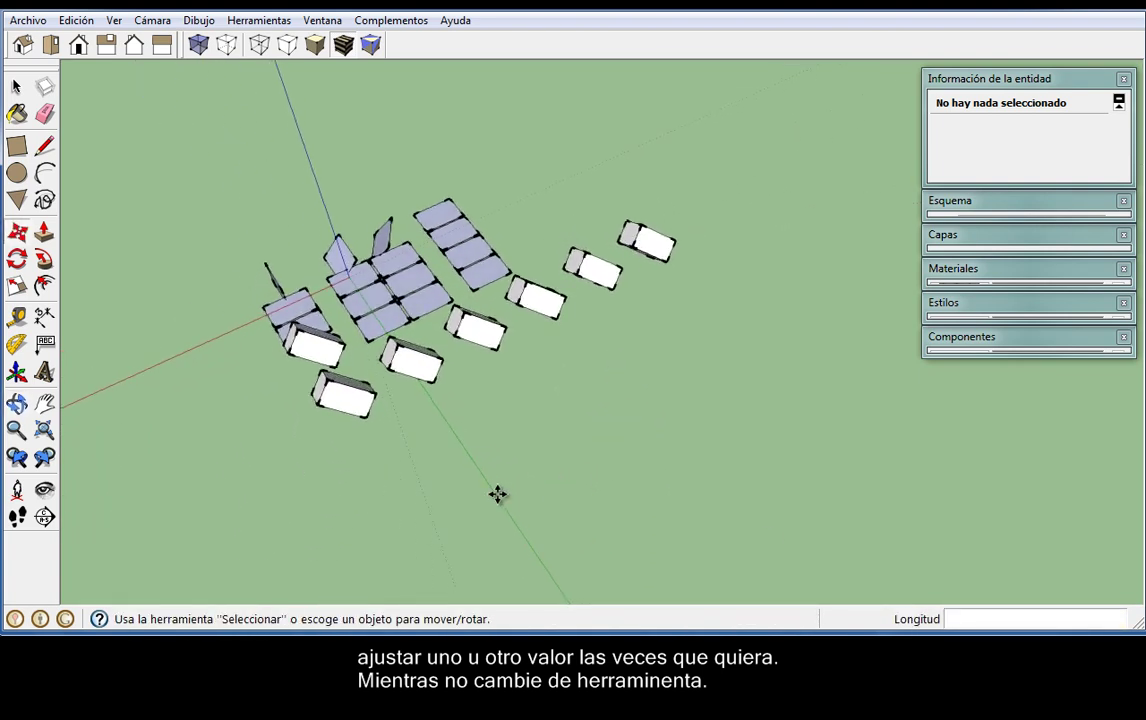
Select the lower-left box group and Ctrl-copy it below the original and toward the upper right.
key("space")
left_click(330, 385)
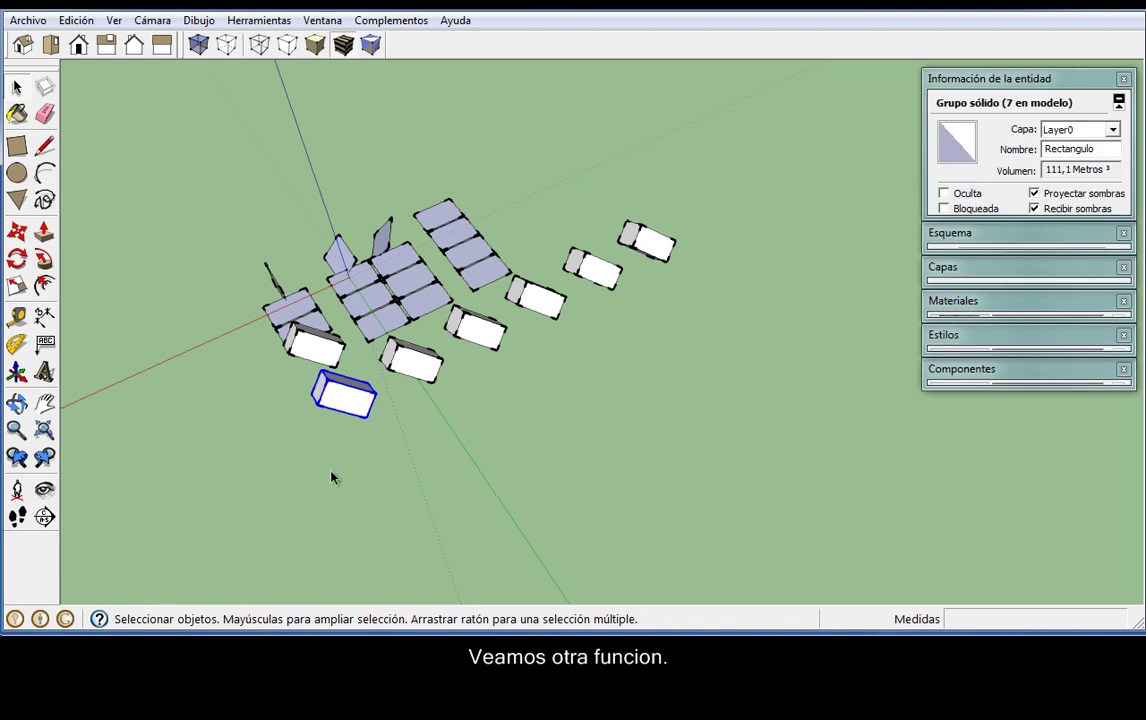
left_click(17, 231)
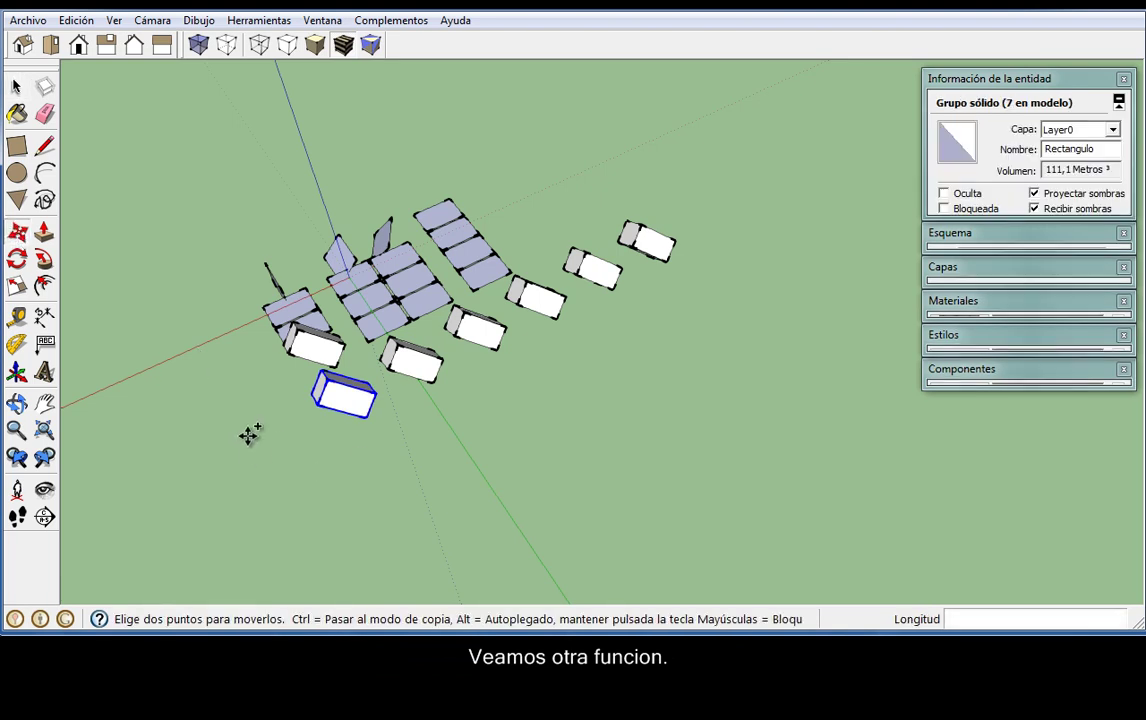
left_click(249, 435)
left_click(297, 490)
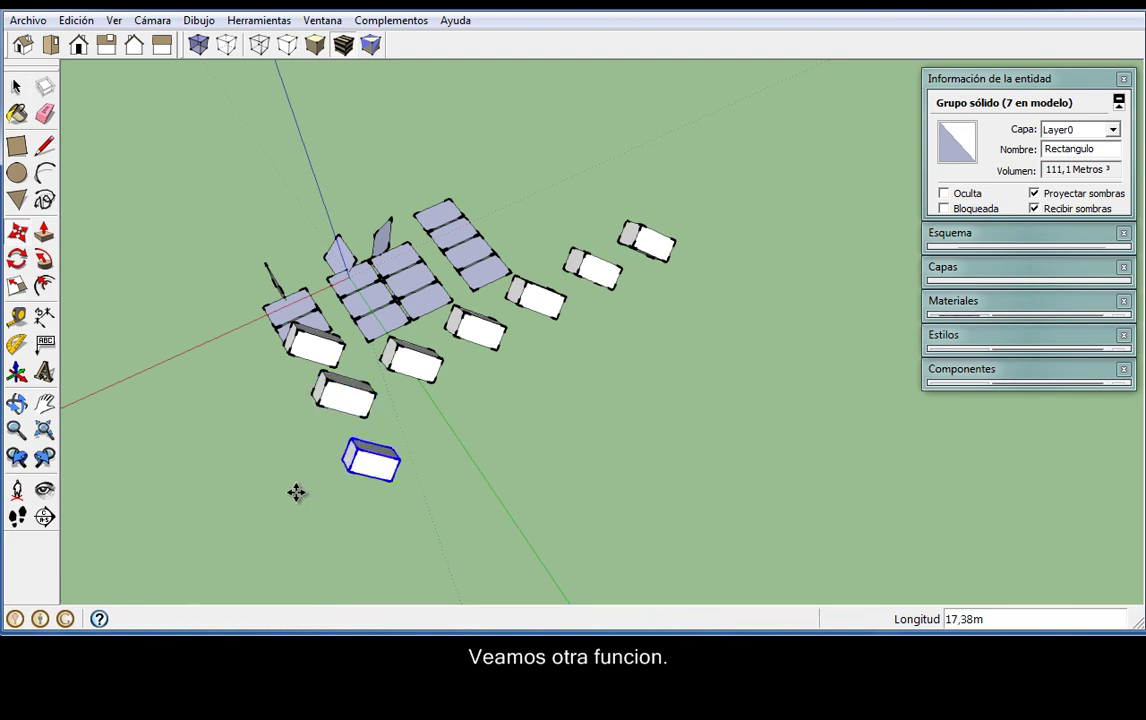
left_click(406, 513)
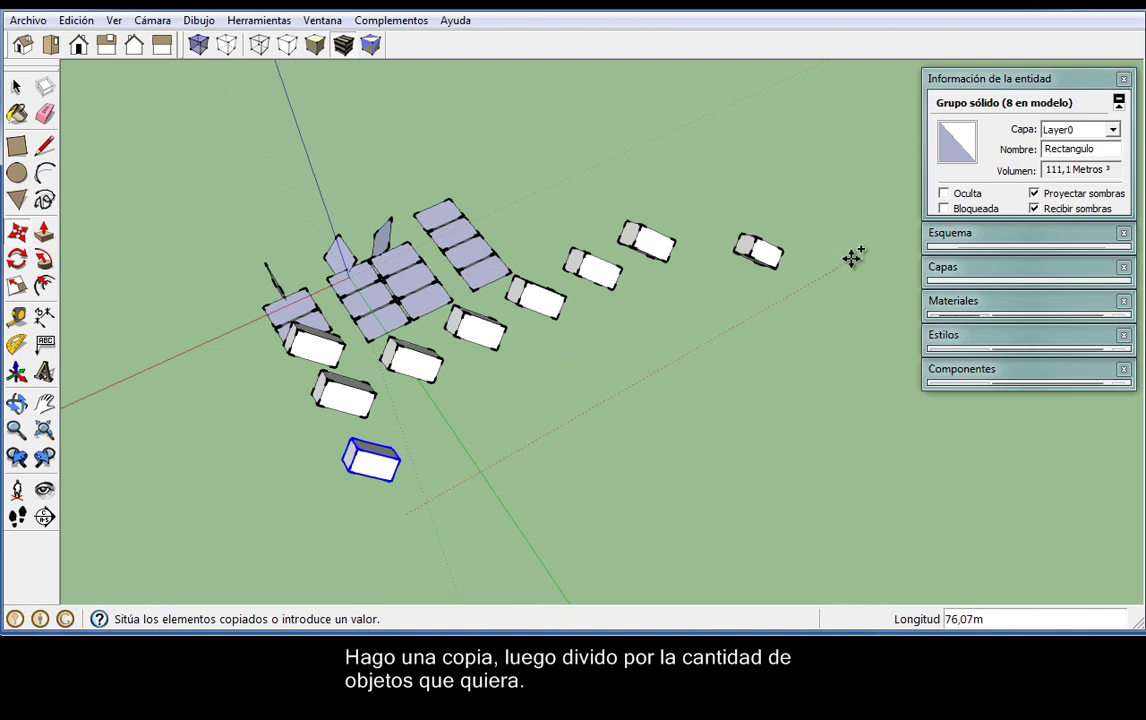
left_click(870, 250)
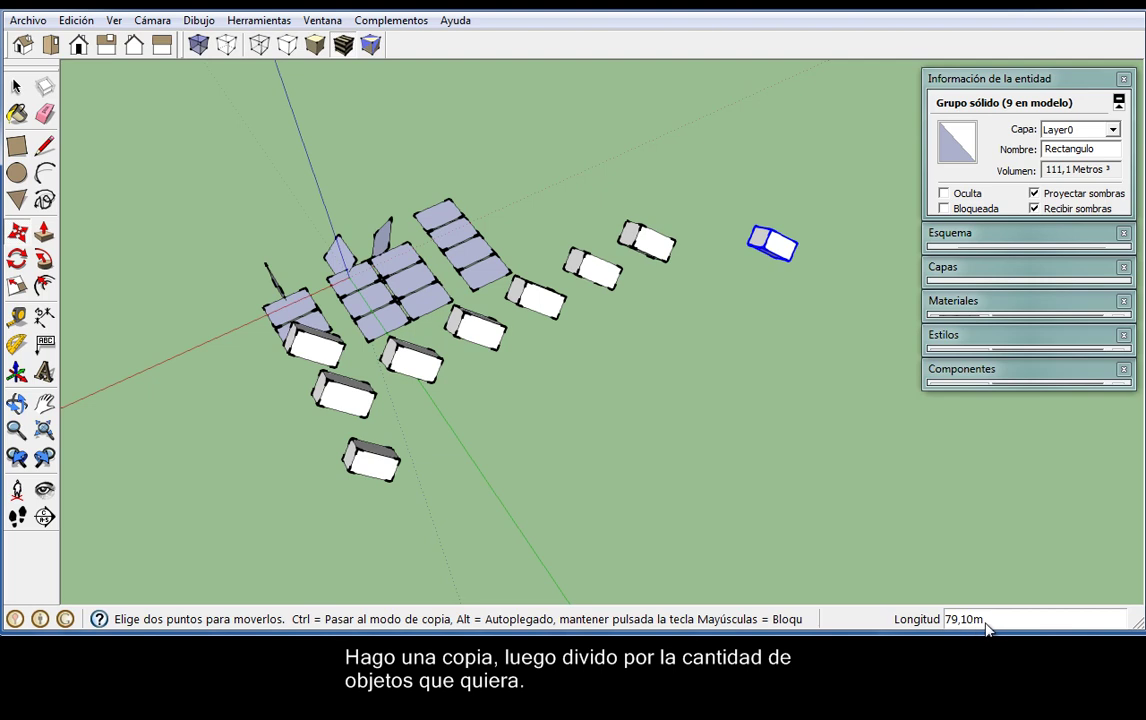
Set the copy distance to 81 m, then try 10, 5 and 3 divisions before settling on /9.
type("0")
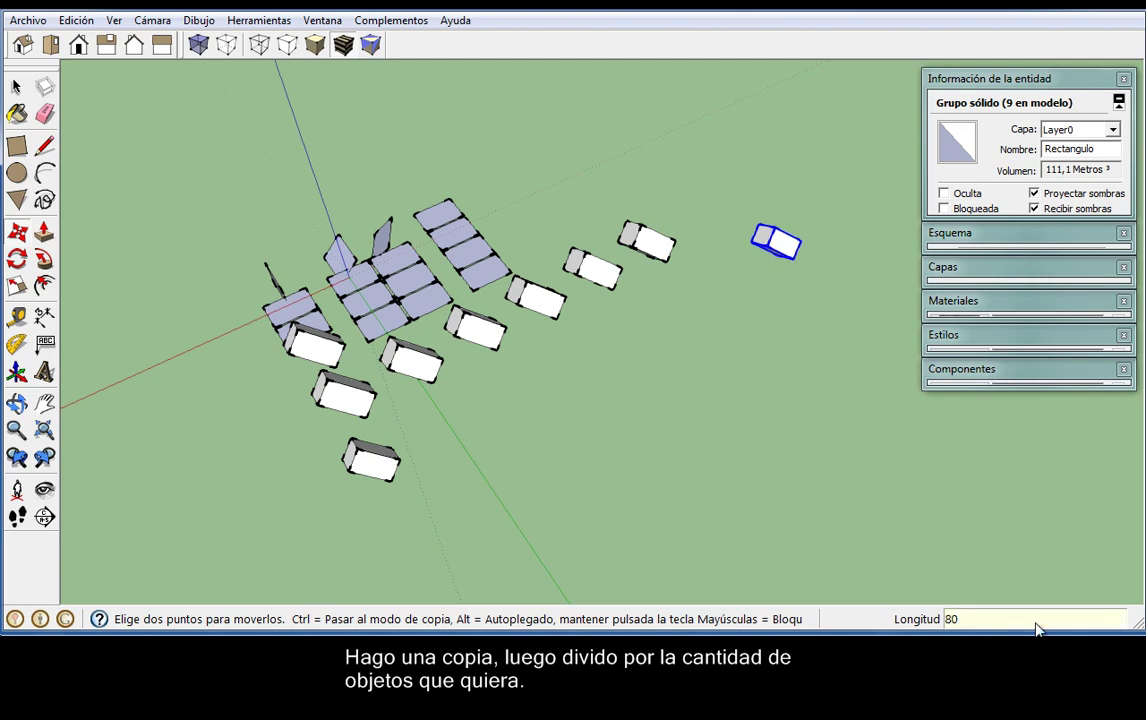
type("1")
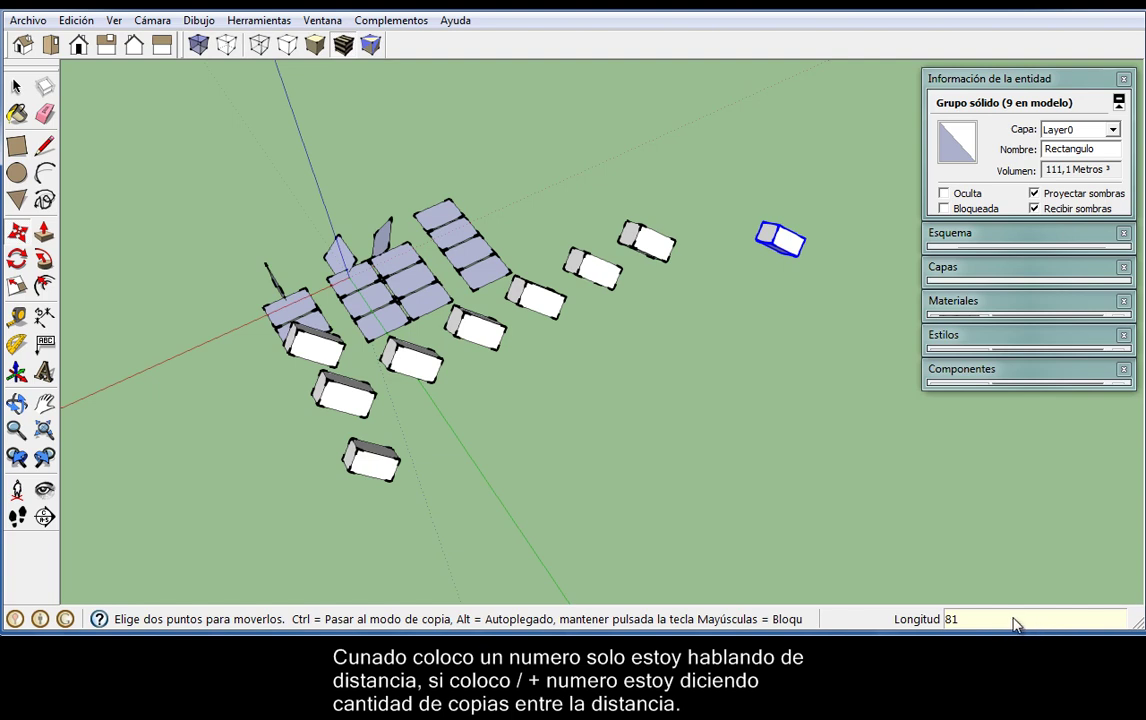
key("Return")
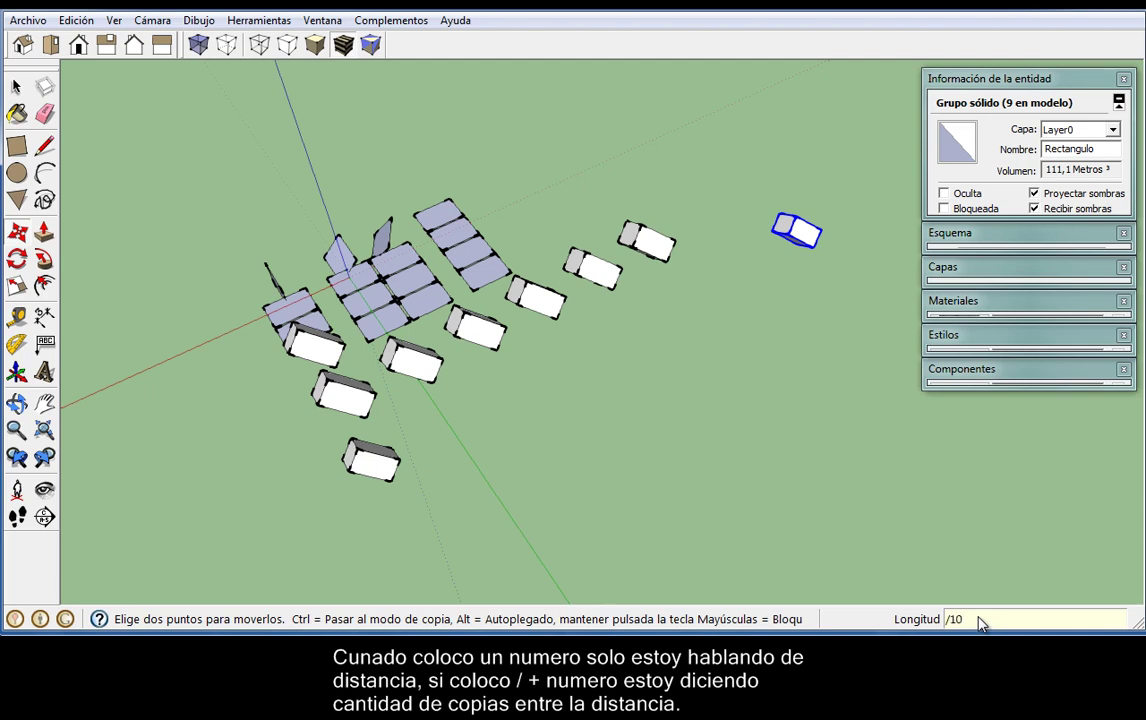
type("/5")
key("Return")
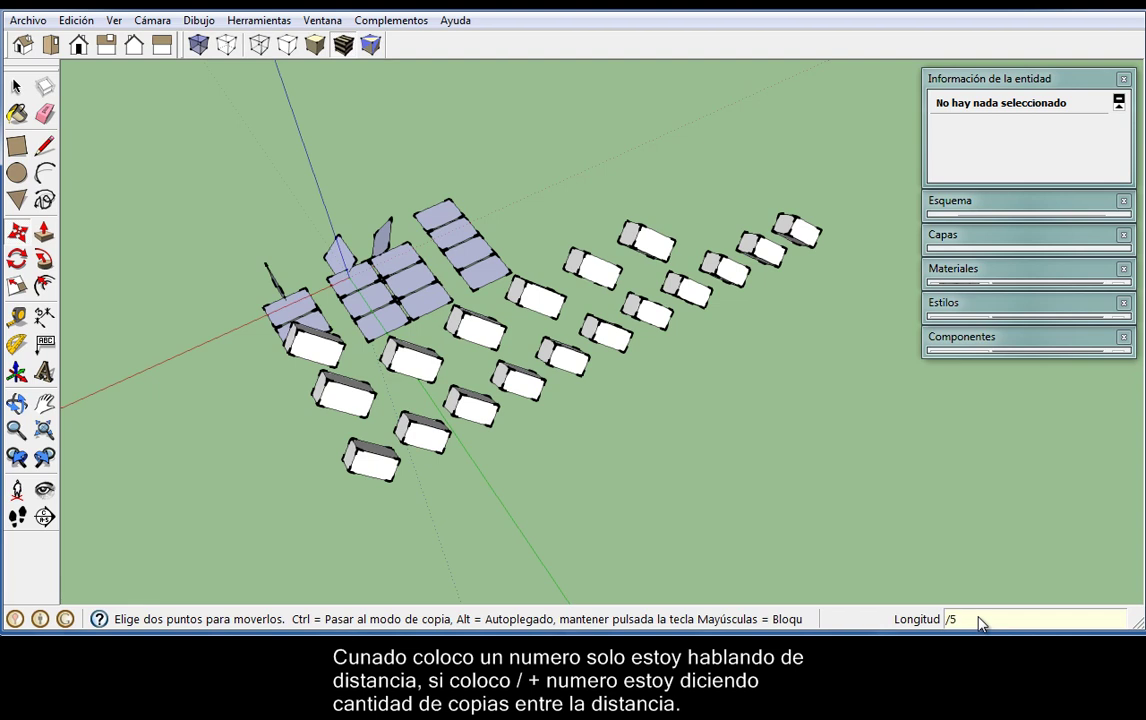
key("Return")
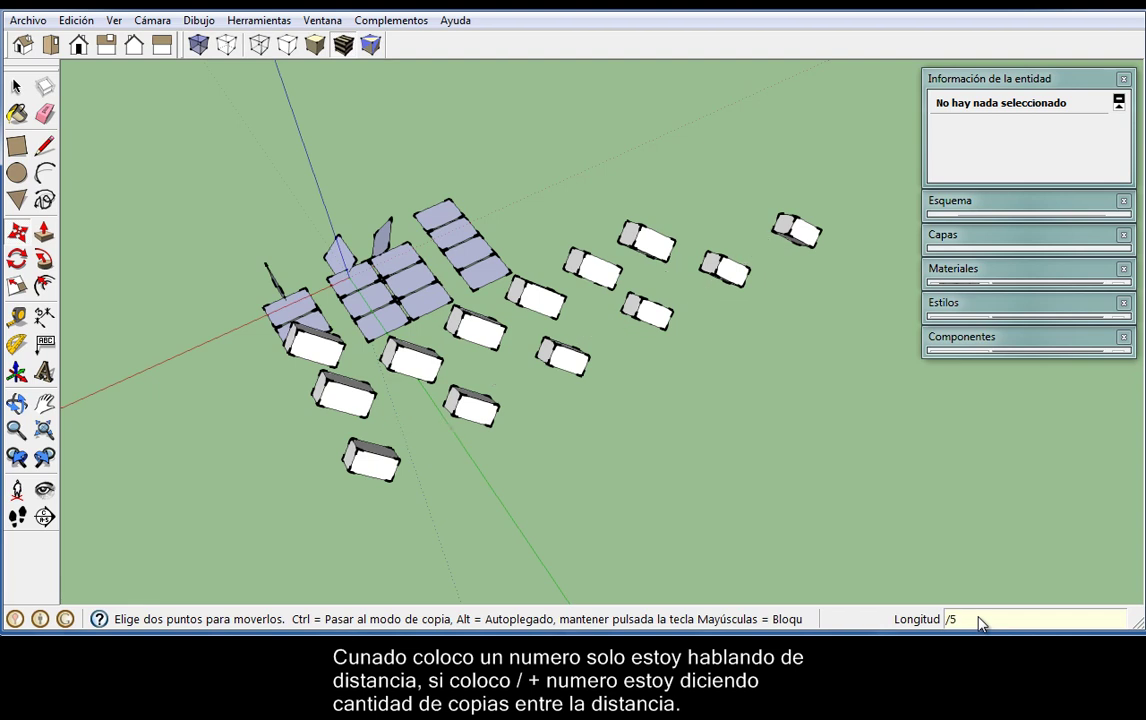
type("3")
type("9")
key("Return")
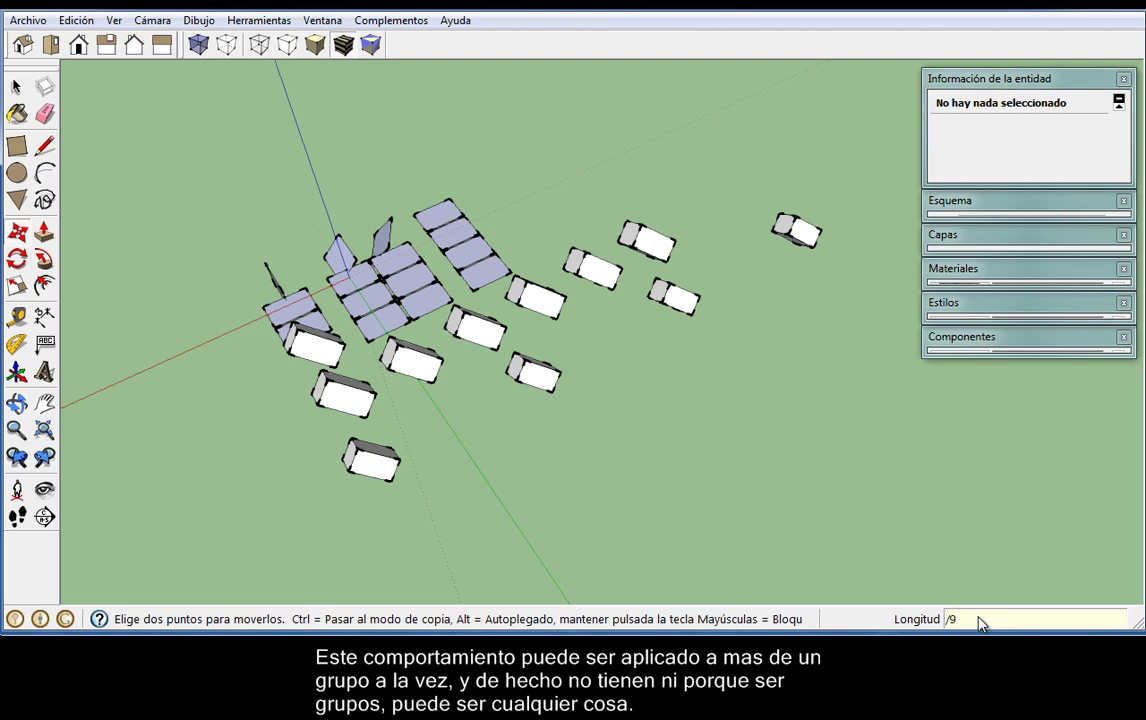
key("Return")
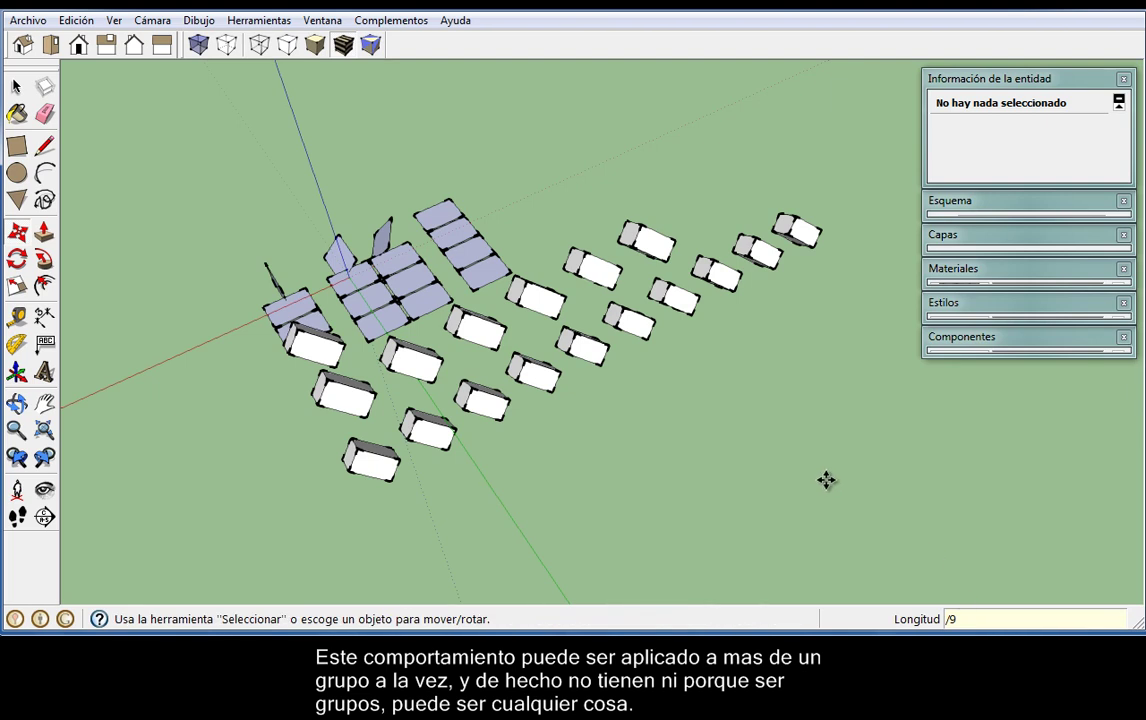
Select the panel group rows and Ctrl-move a copy straight up above the originals.
mouse_move(826, 480)
middle_mouse_down()
mouse_move(586, 445)
mouse_move(757, 266)
mouse_move(790, 251)
middle_mouse_up()
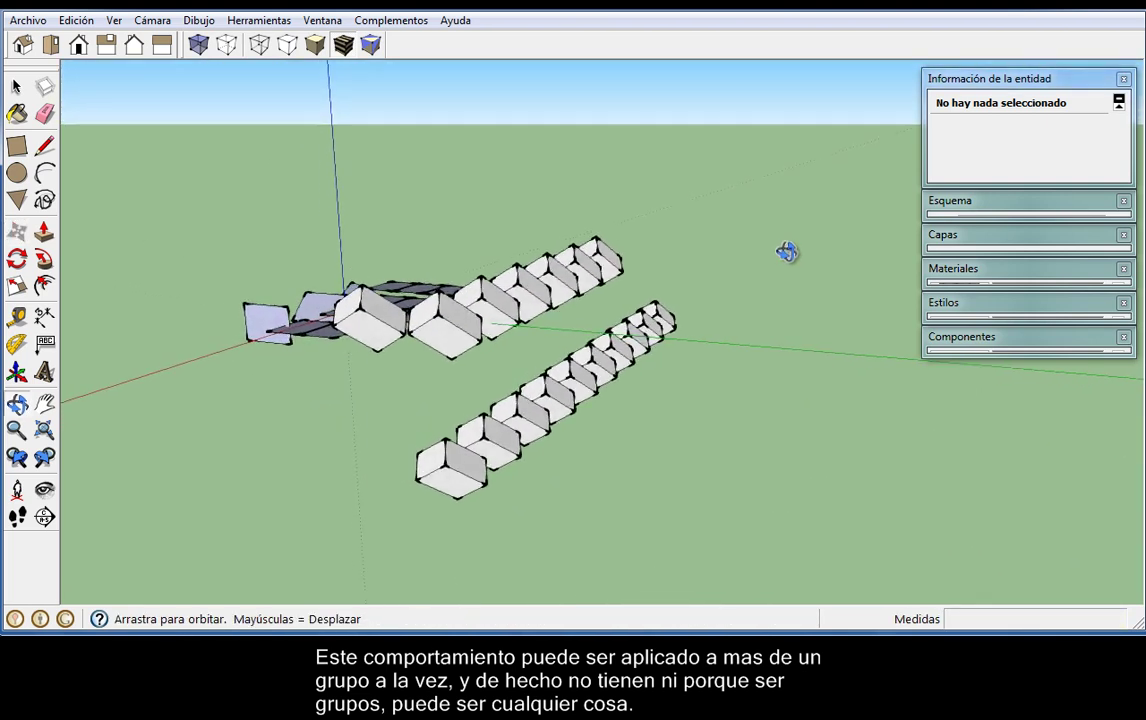
mouse_move(255, 437)
middle_mouse_down()
mouse_move(486, 415)
mouse_move(593, 423)
mouse_move(634, 436)
mouse_move(659, 474)
mouse_move(612, 490)
middle_mouse_up()
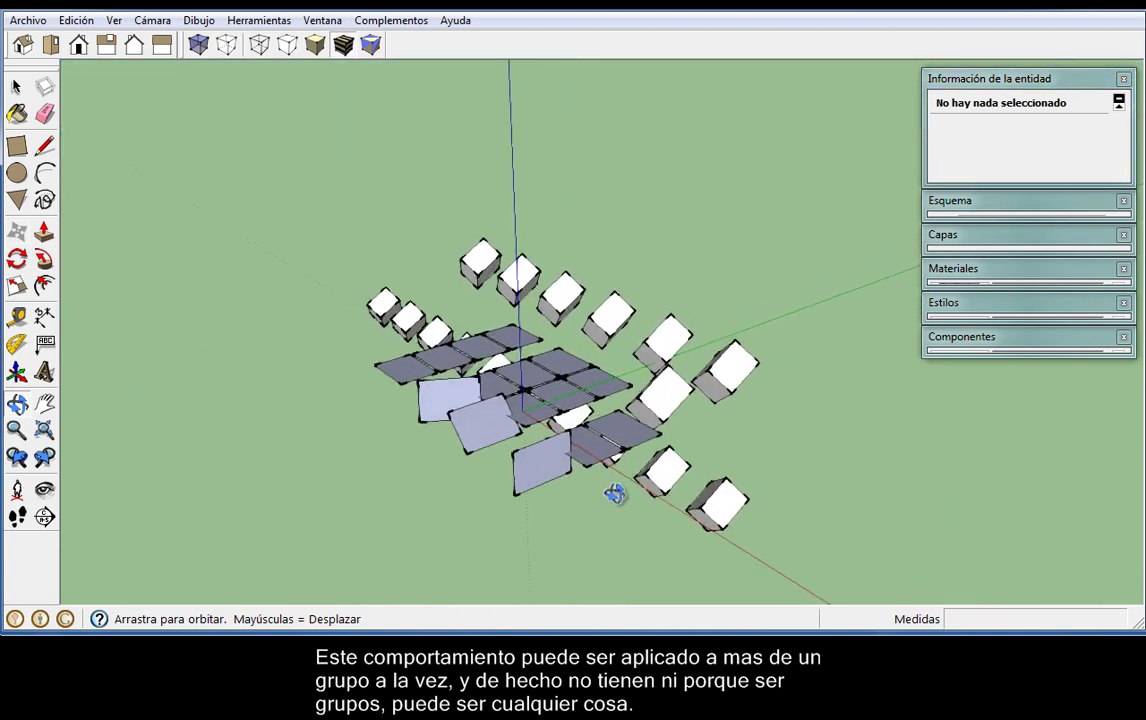
key("space")
left_click(401, 368)
left_click(521, 345, "shift")
left_click(524, 348, "shift")
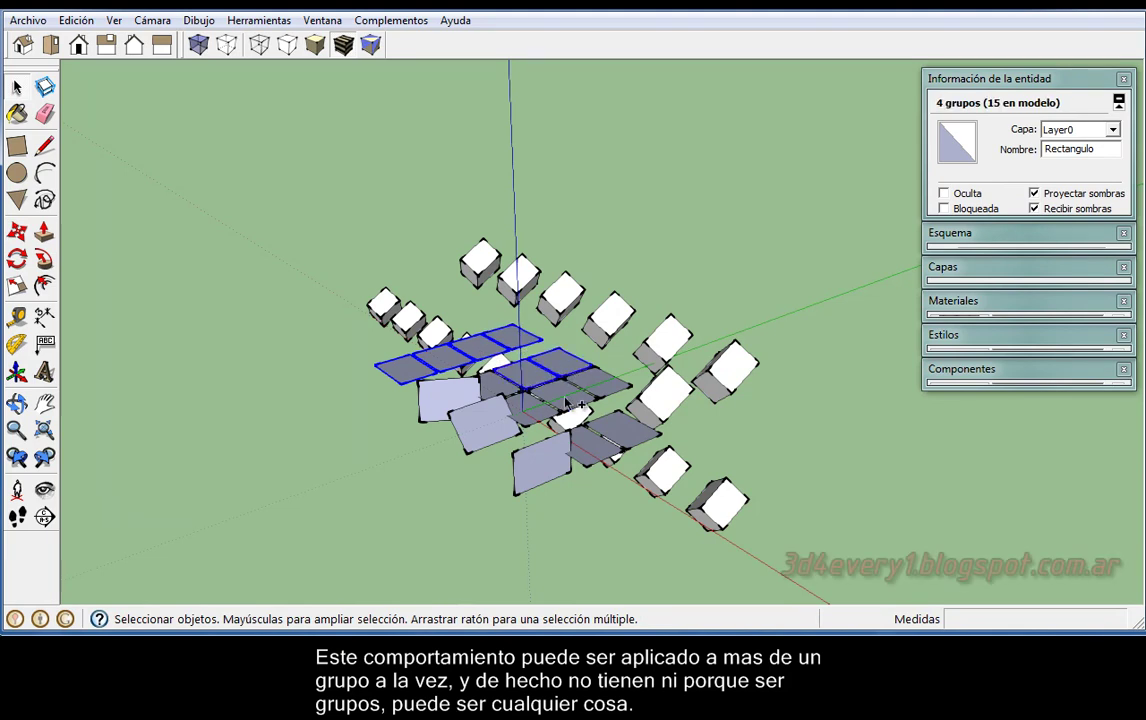
left_click(624, 432, "shift")
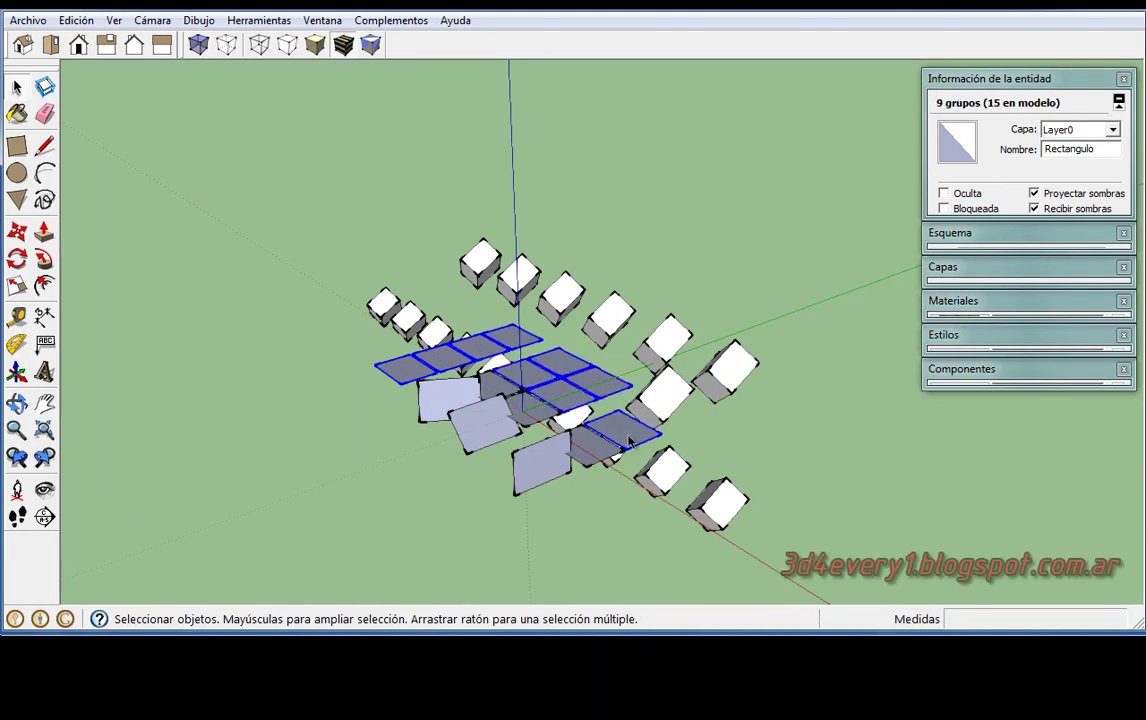
key("m")
left_click(663, 430)
key("ctrl")
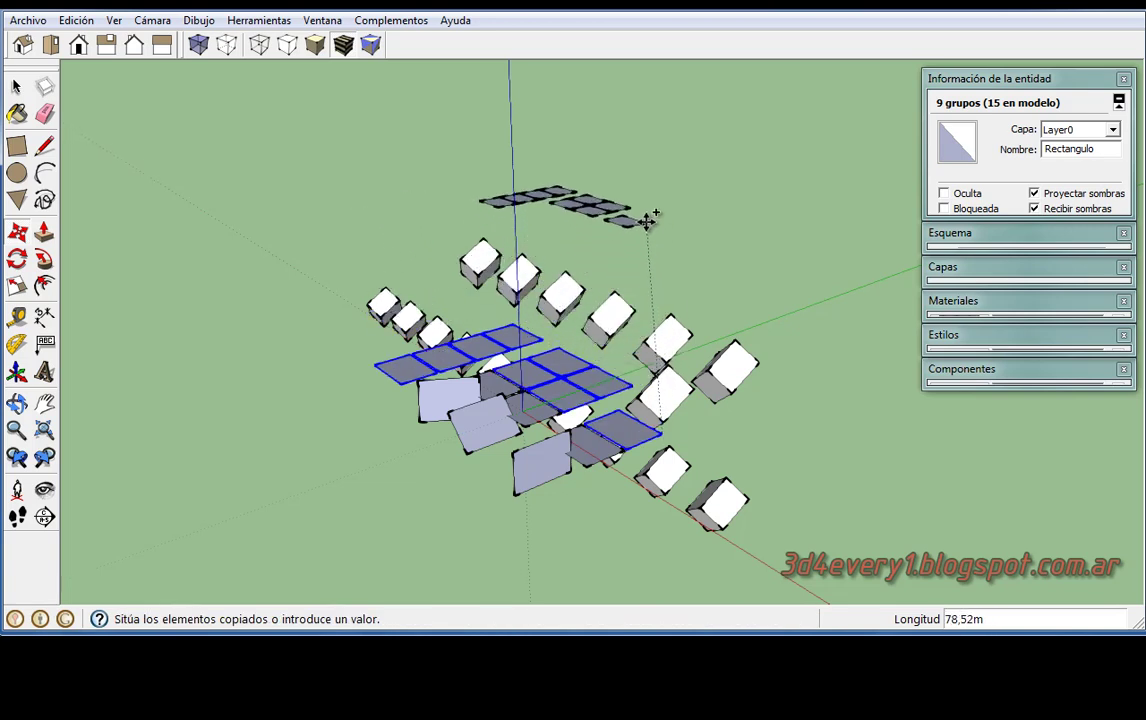
middle_click_drag(650, 235, 670, 82)
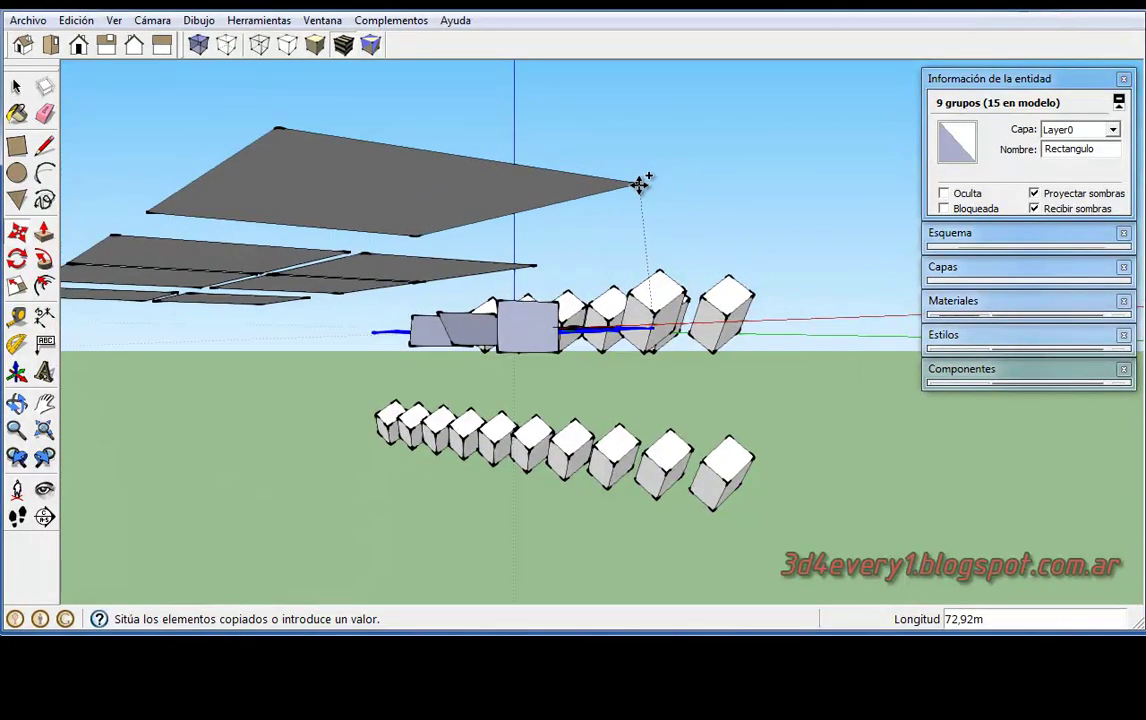
left_click(655, 232)
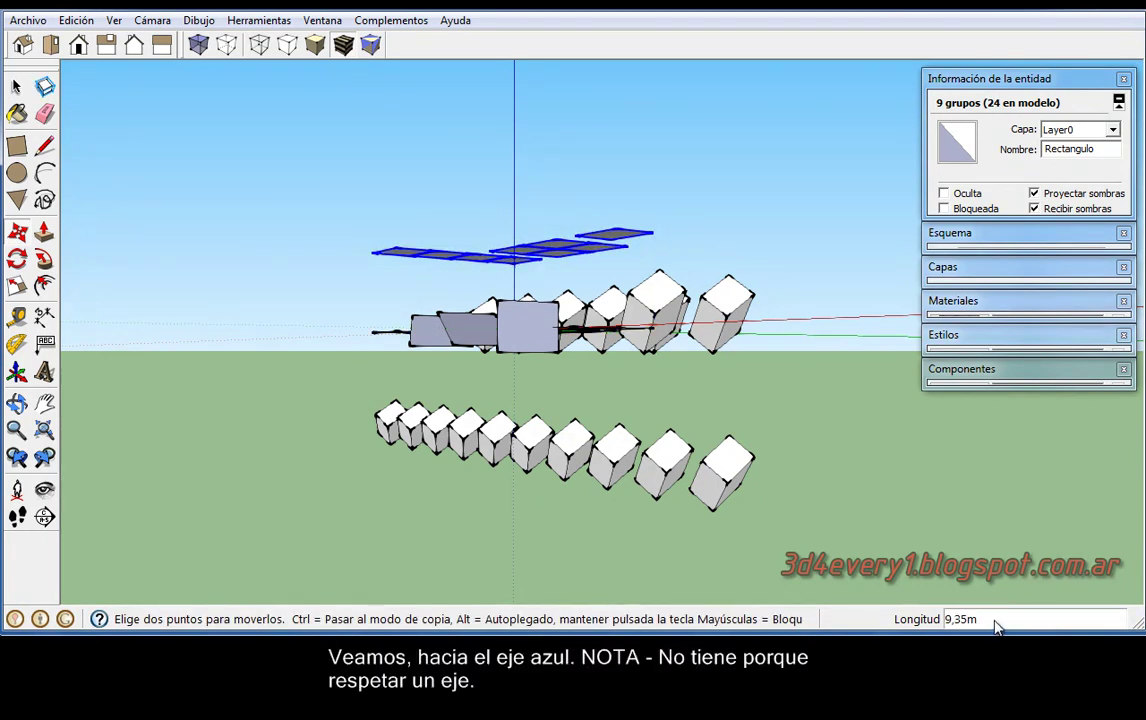
Set the vertical copy distance to 7 m and stack the copies 3x, then 5x.
key("Return")
type("7")
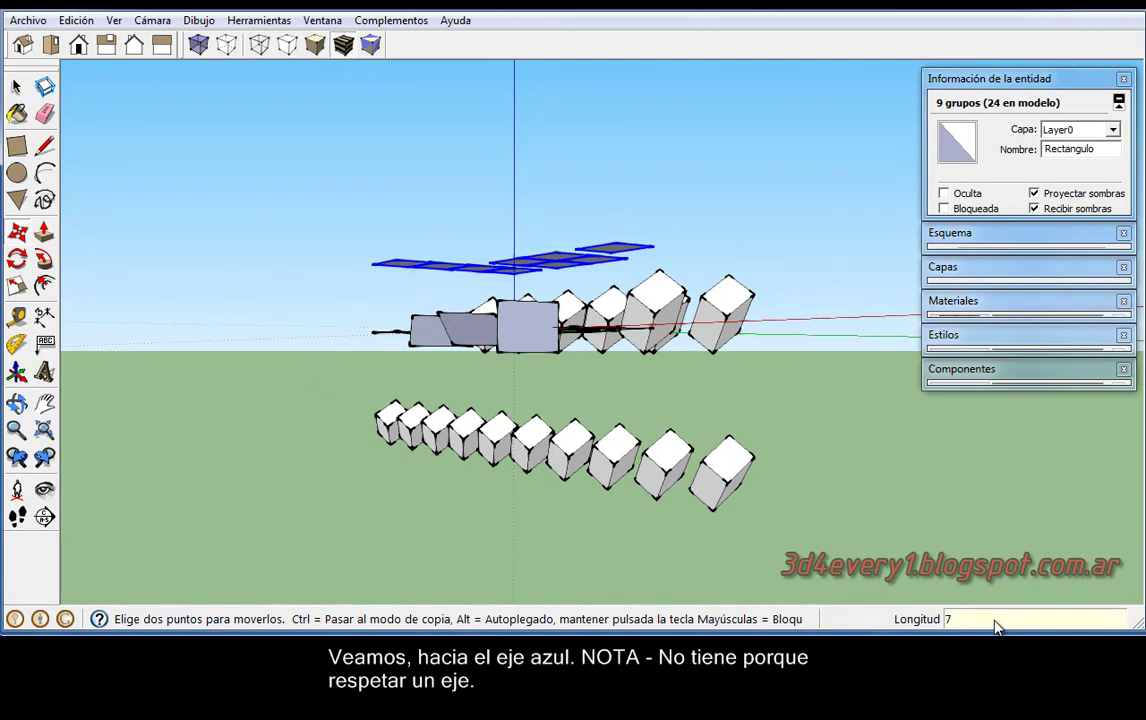
key("Return")
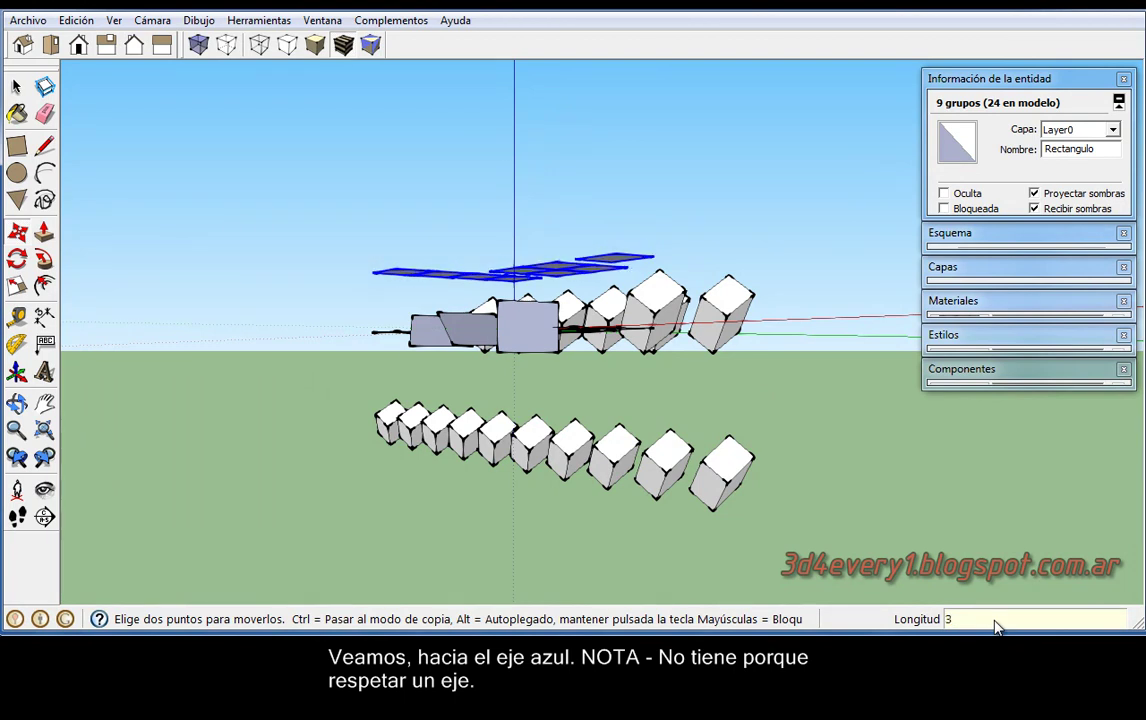
key("Return")
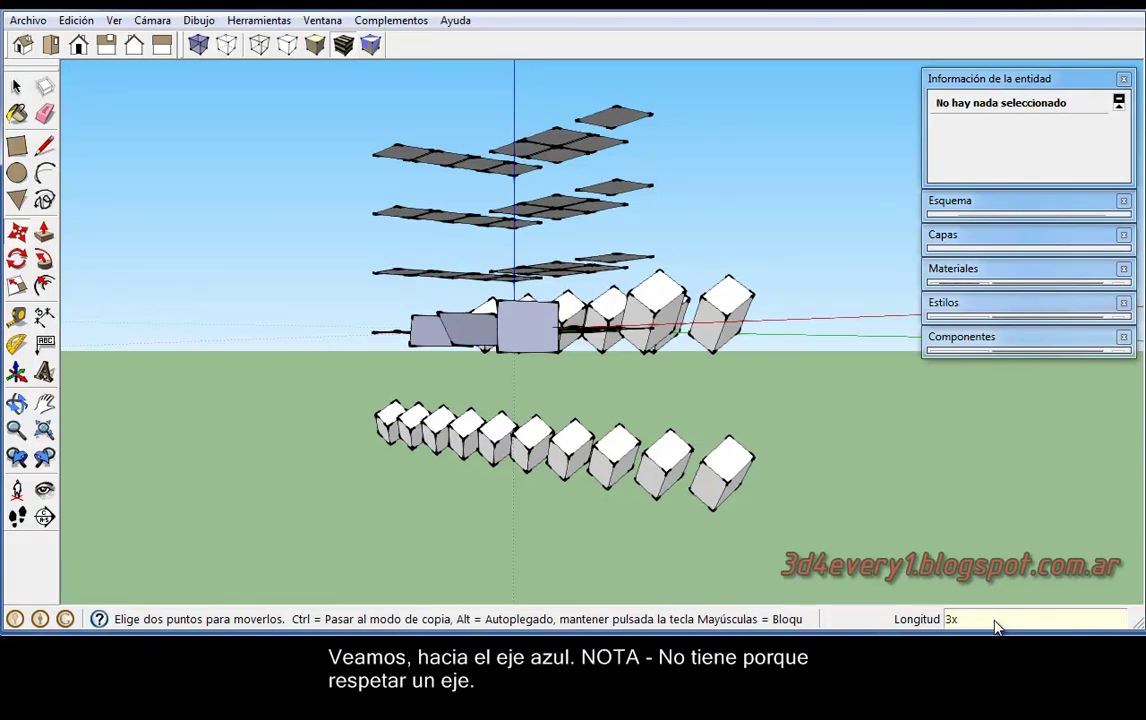
type("5")
key("Return")
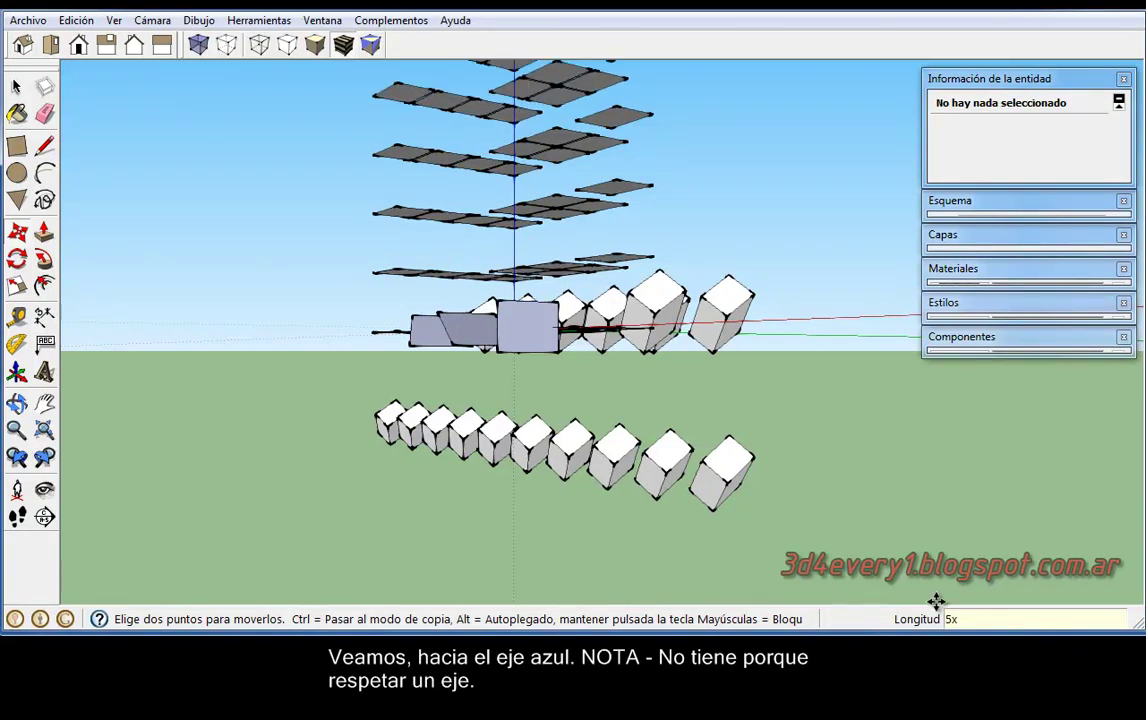
Reduce the vertical panel stack to 4x and finally to 2x copies.
scroll(760, 508, "down", 2)
middle_click_drag(762, 505, 462, 438)
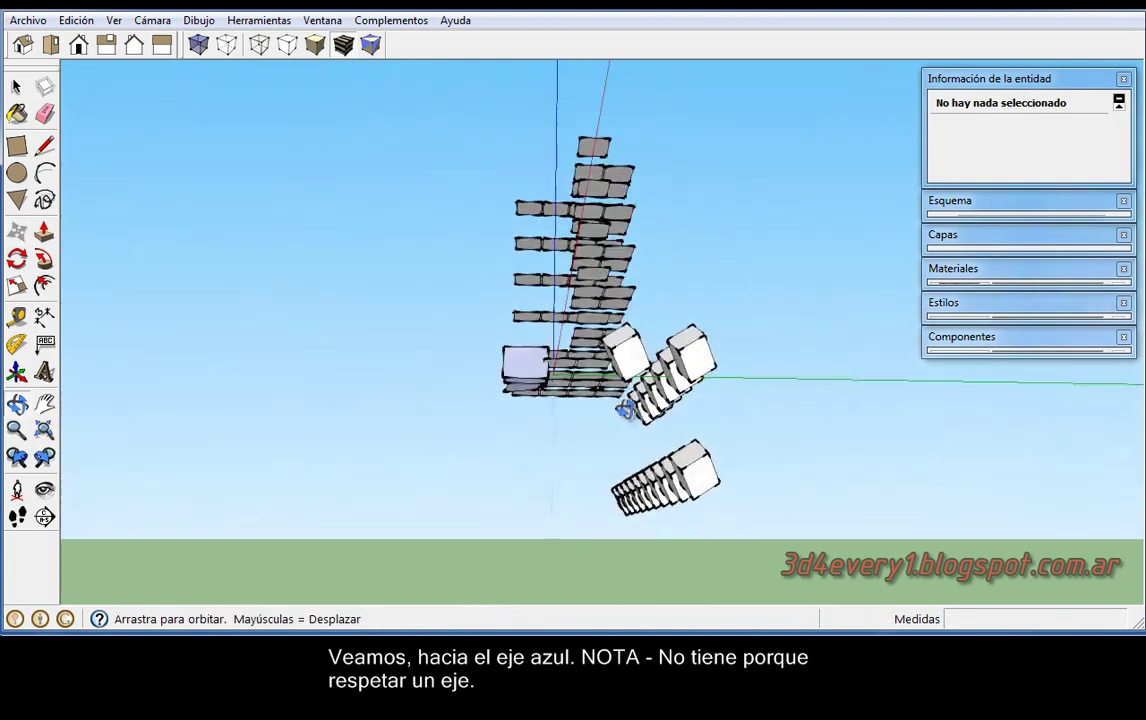
key("m")
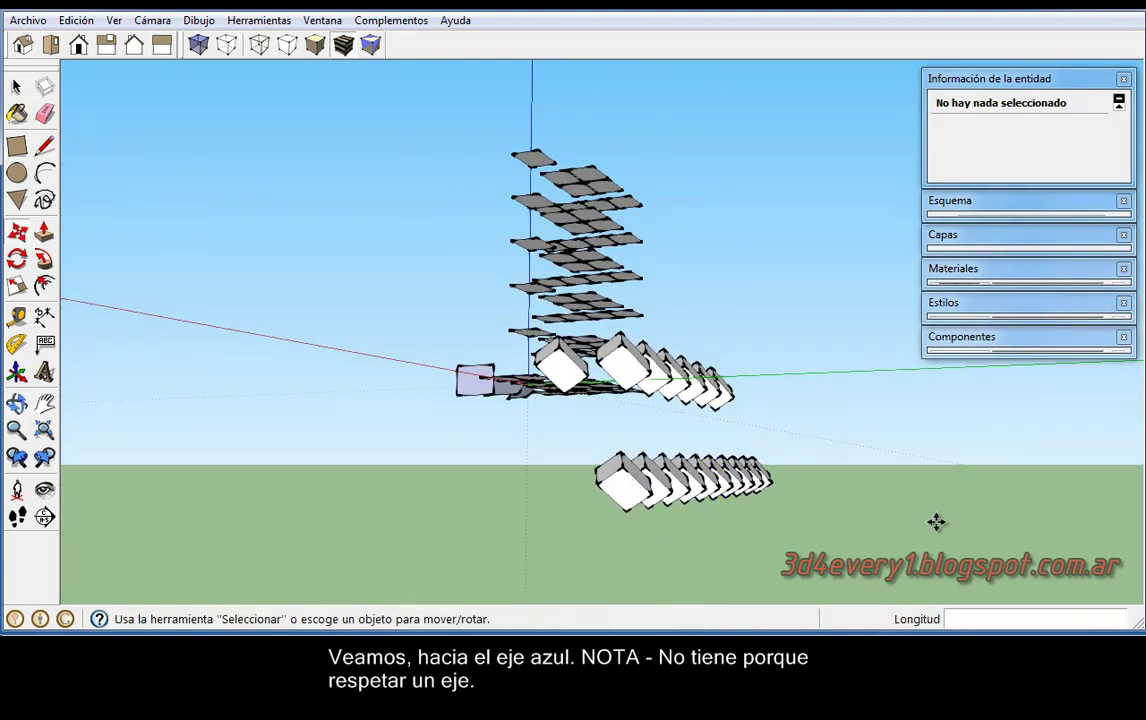
type("4x")
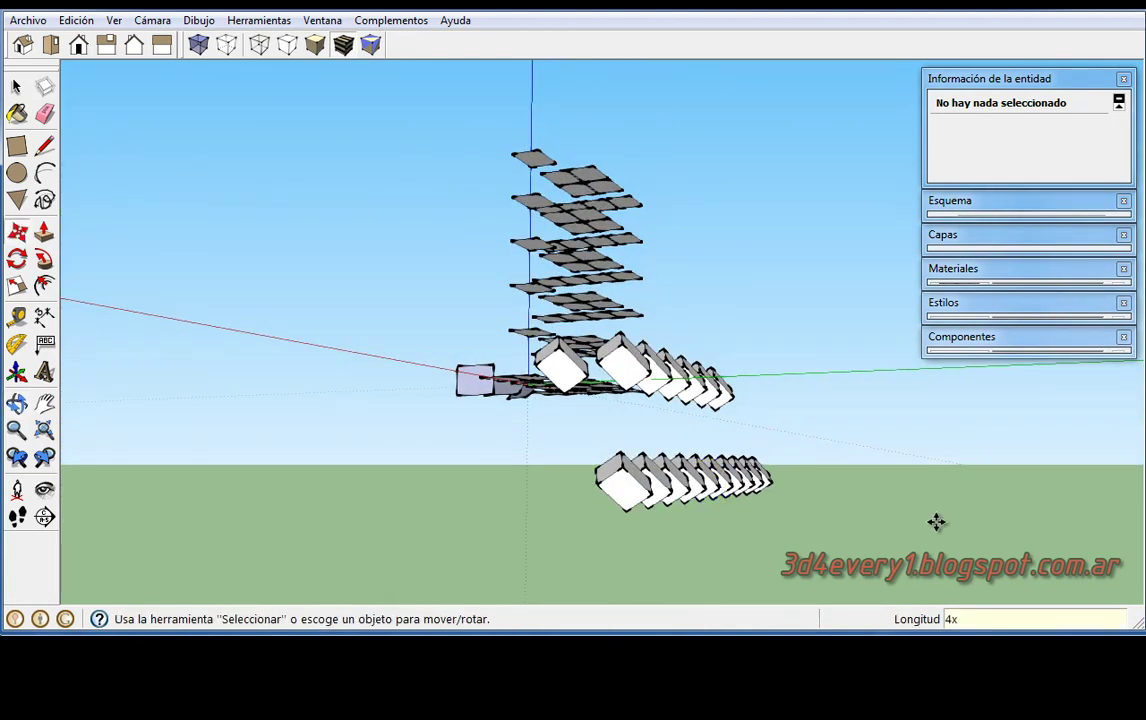
key("Return")
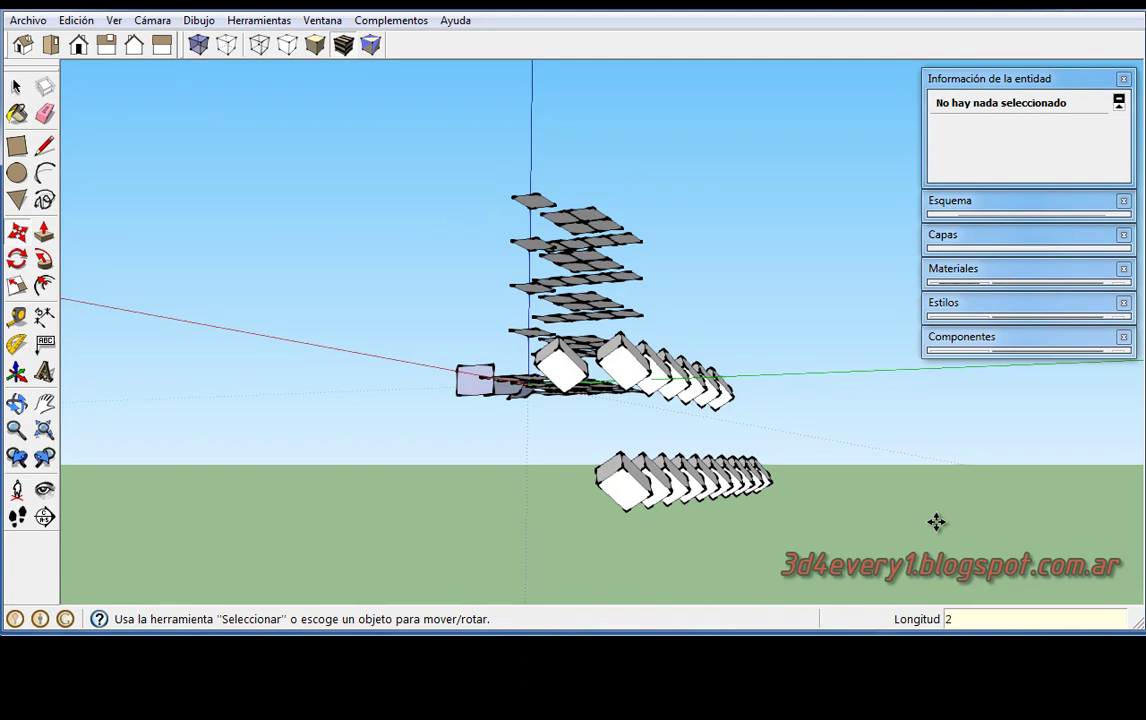
key("Return")
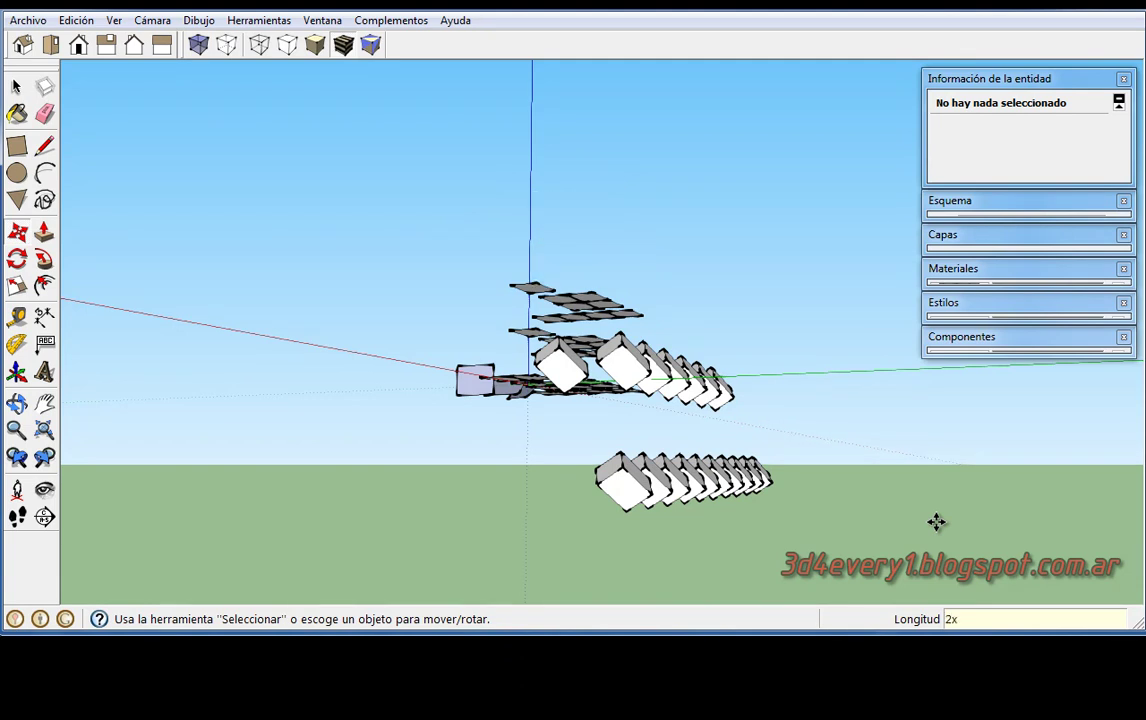
mouse_move(463, 402)
middle_mouse_down()
mouse_move(798, 505)
mouse_move(778, 512)
mouse_move(732, 430)
mouse_move(721, 558)
mouse_move(662, 471)
mouse_move(655, 529)
mouse_move(657, 513)
middle_mouse_up()
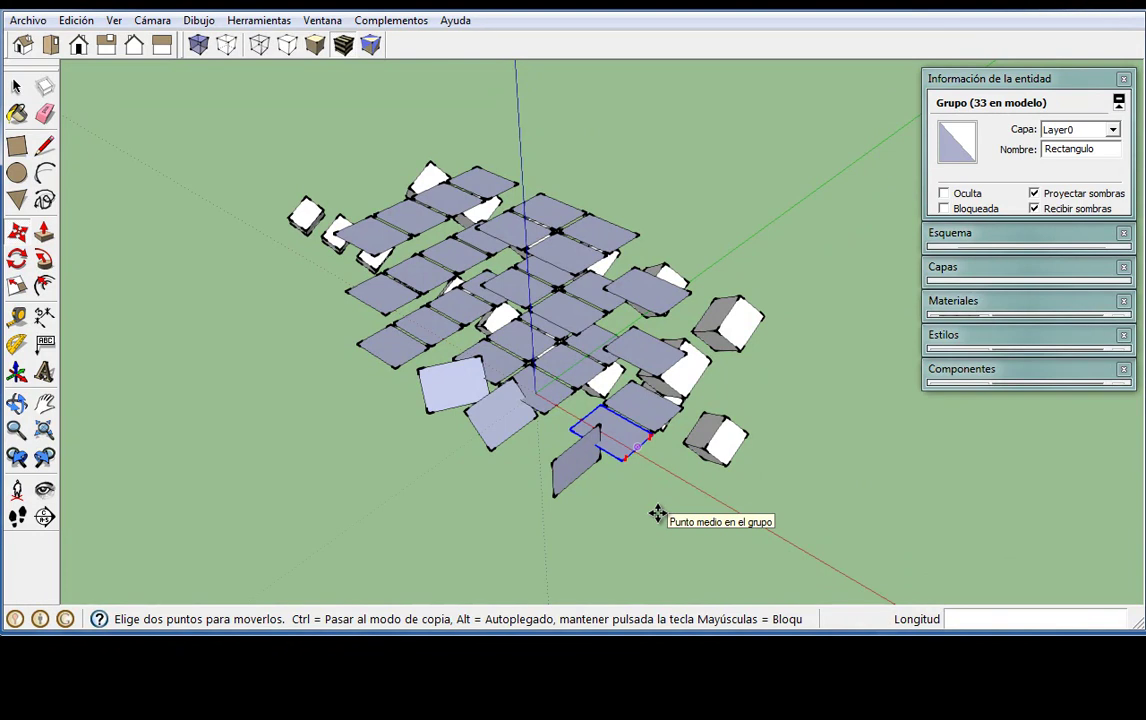
In the Outliner, select all 50 Rectangulo groups from first to last, delete them, and collapse the list.
key("space")
left_click(650, 530)
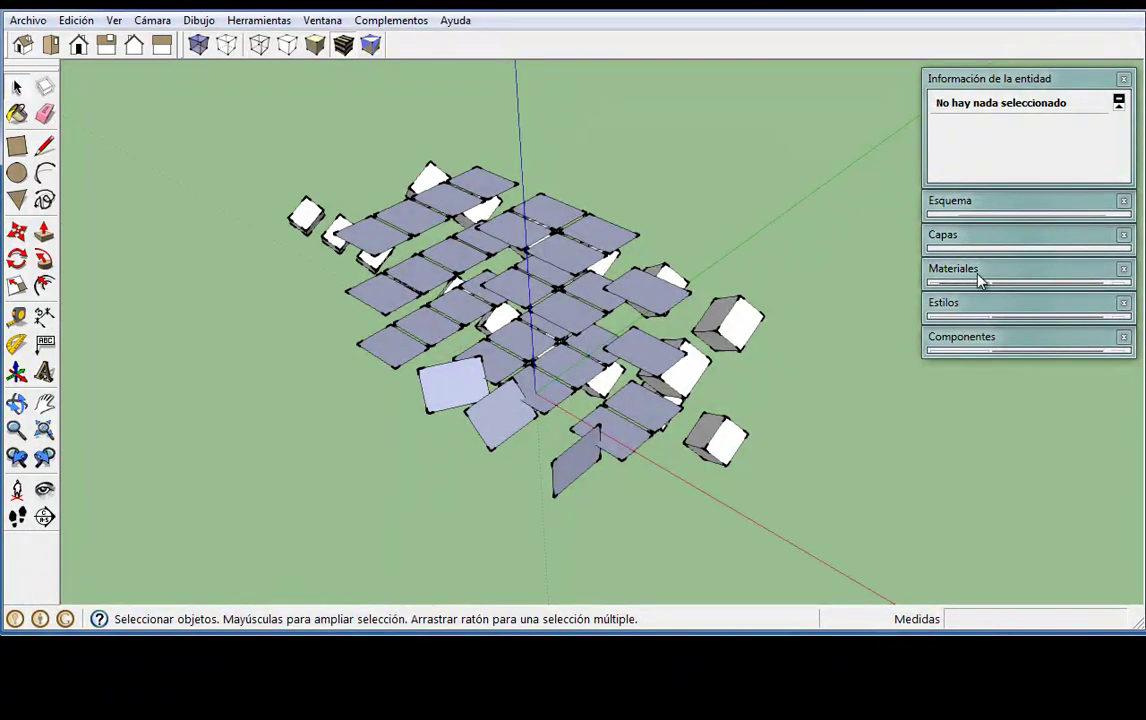
left_click(992, 202)
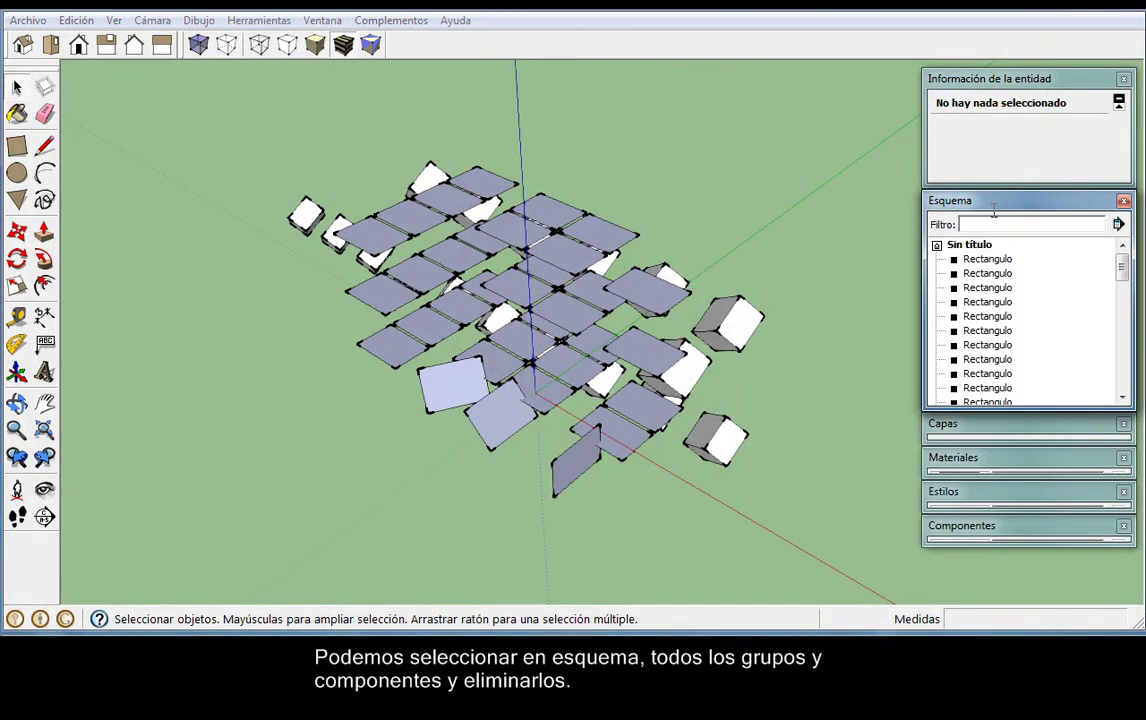
left_click_drag(1124, 268, 1122, 374)
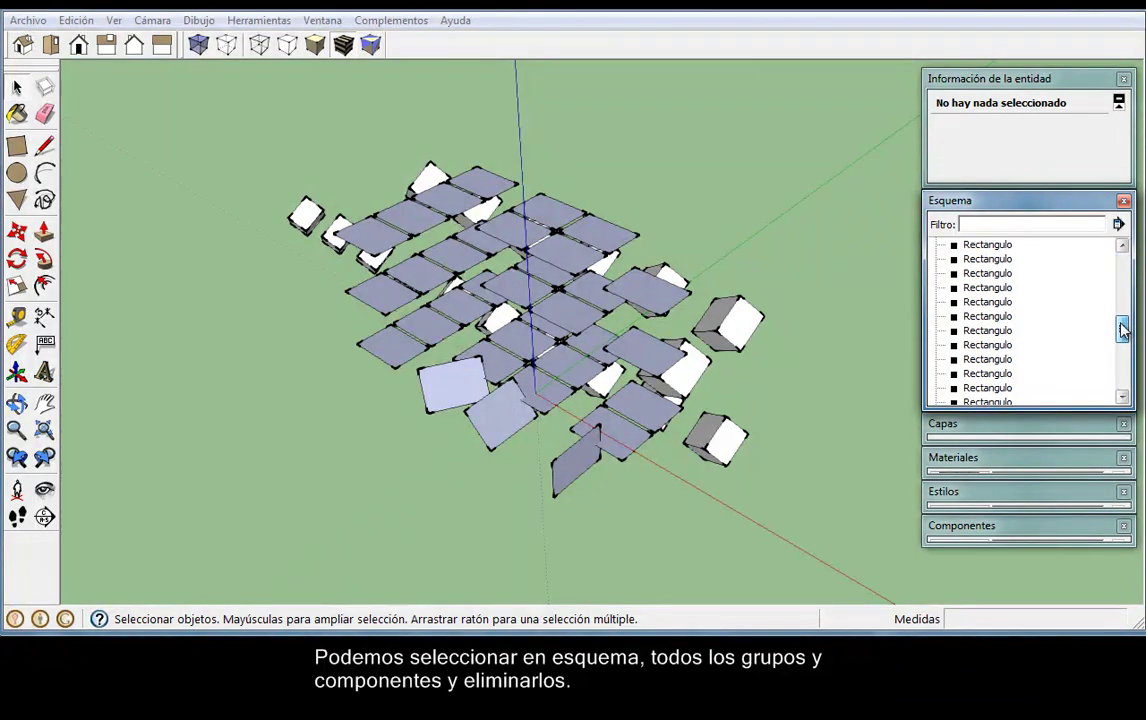
left_click(995, 388)
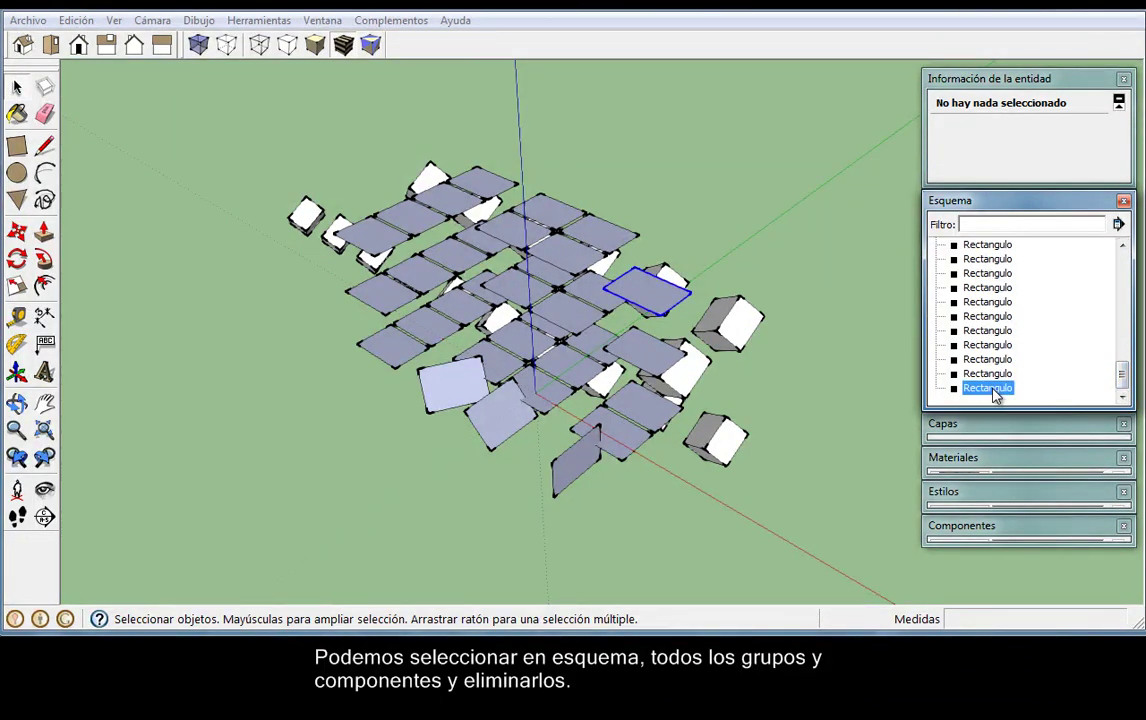
scroll(1008, 300, "up", 7)
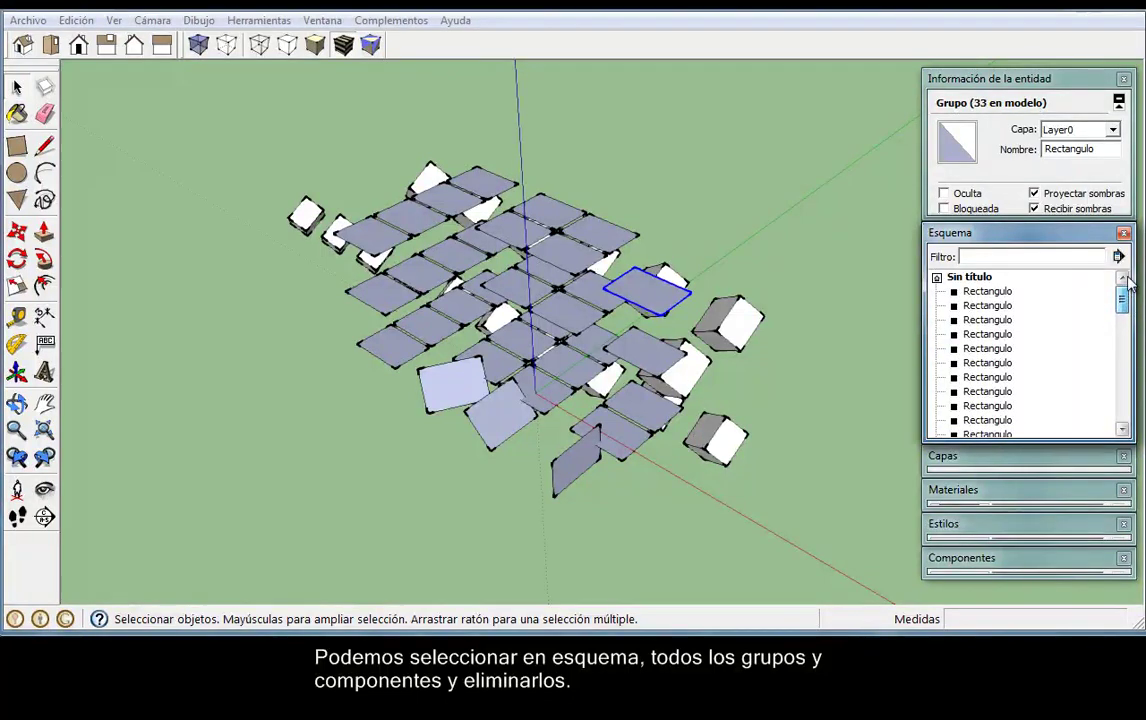
left_click(1000, 291)
scroll(1000, 320, "down", 7)
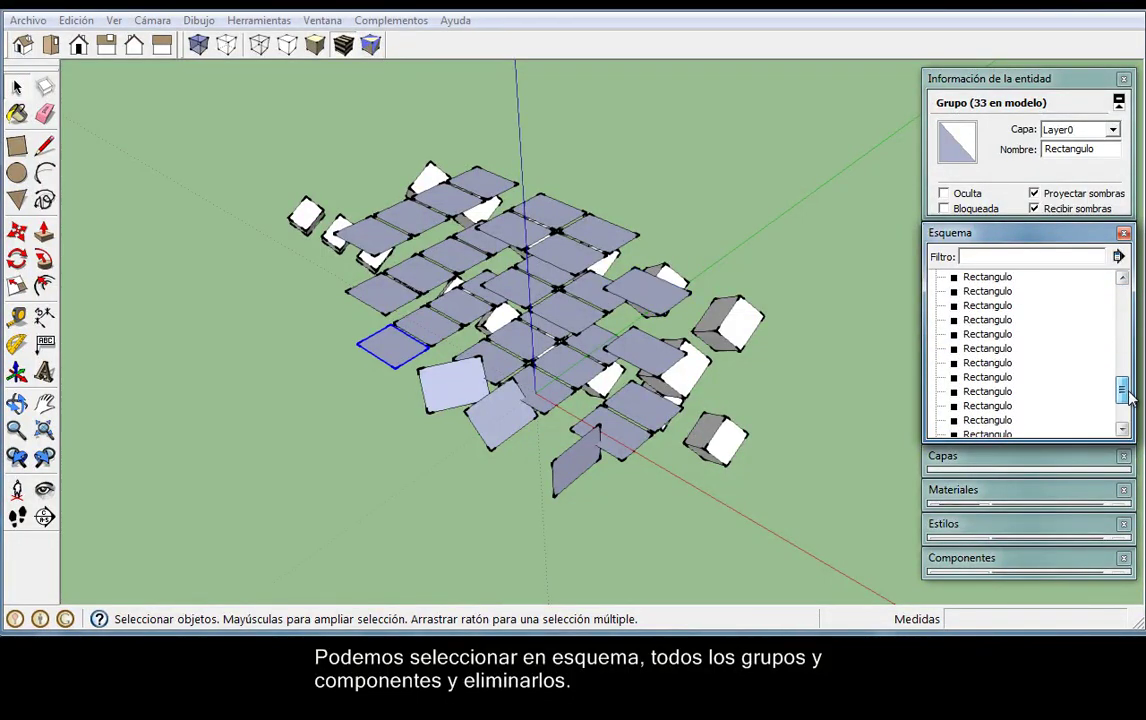
left_click(1000, 420, "shift")
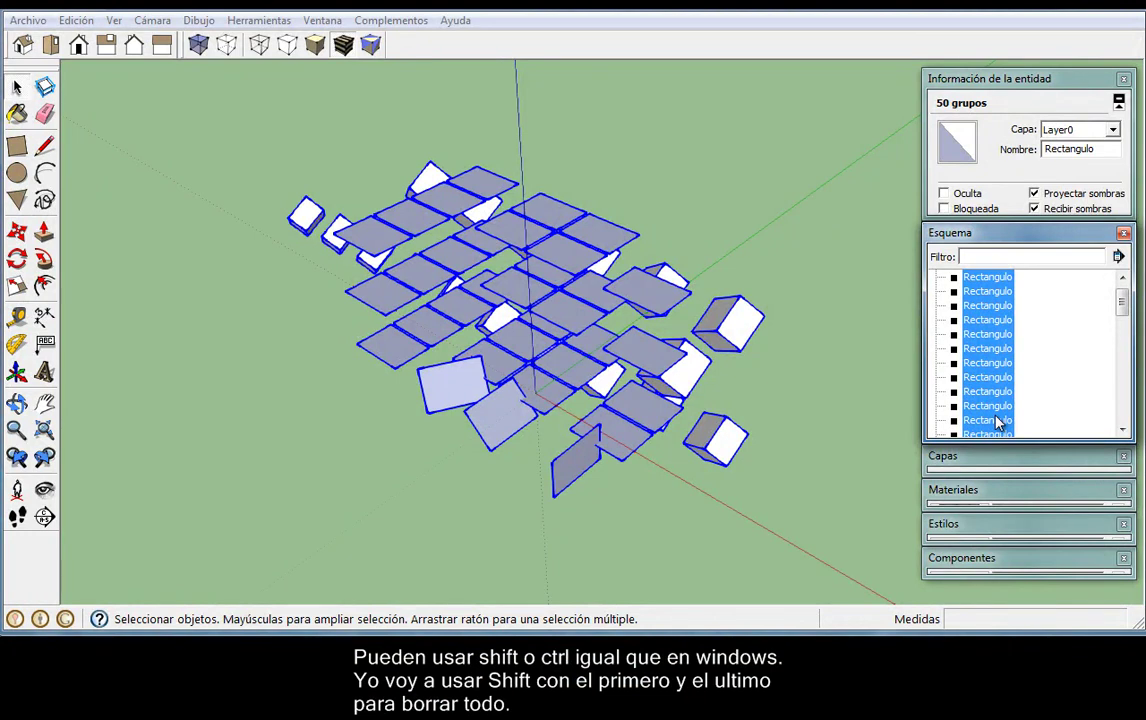
key("Delete")
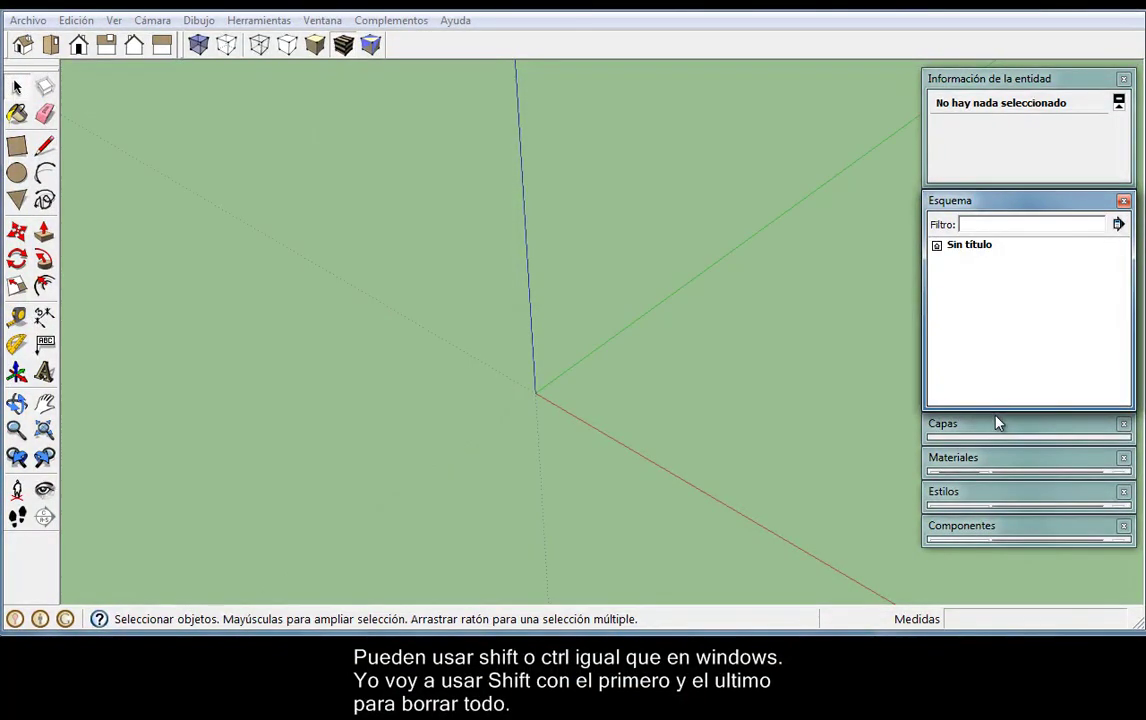
left_click(1016, 204)
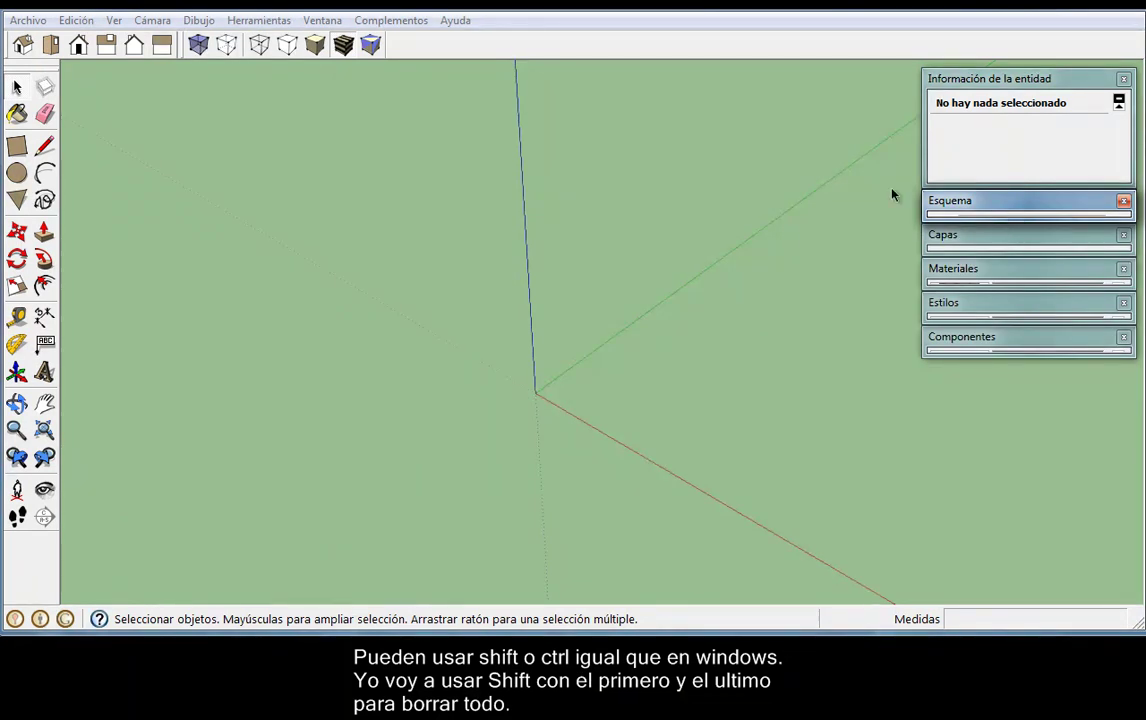